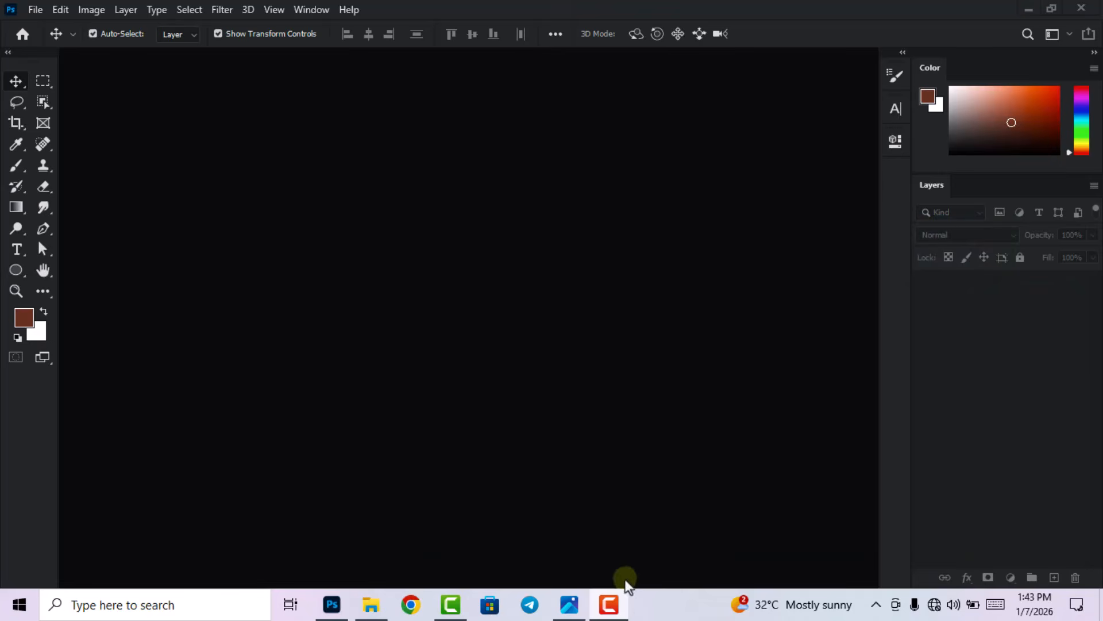
Examine the colour wheel image in the photo viewer and return to Photoshop
left_click(569, 604)
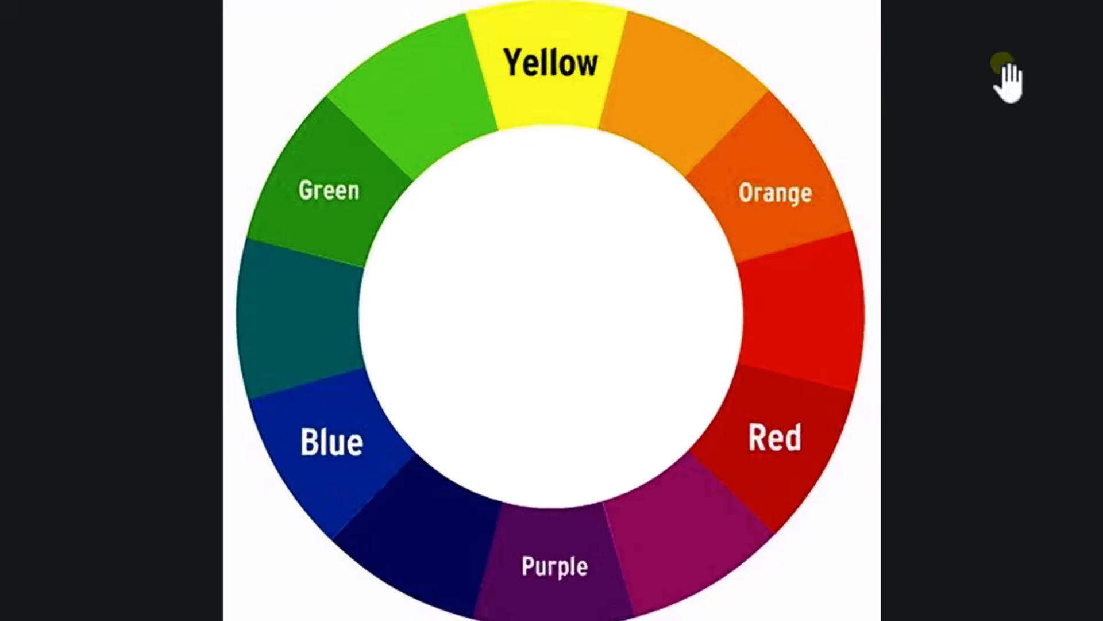
left_click(1015, 19)
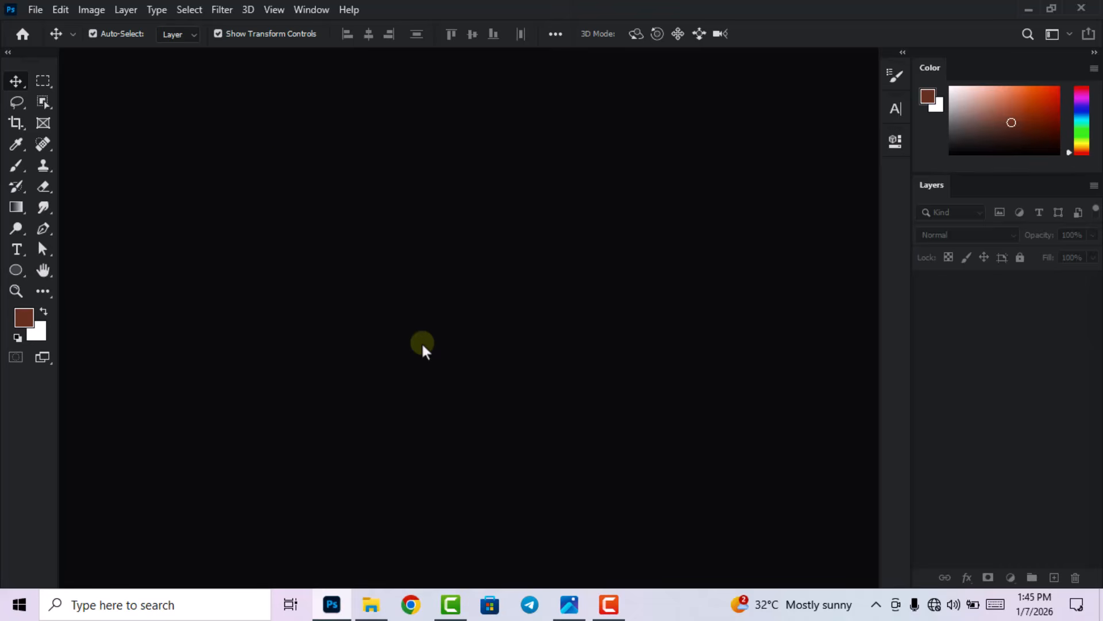
left_click(669, 614)
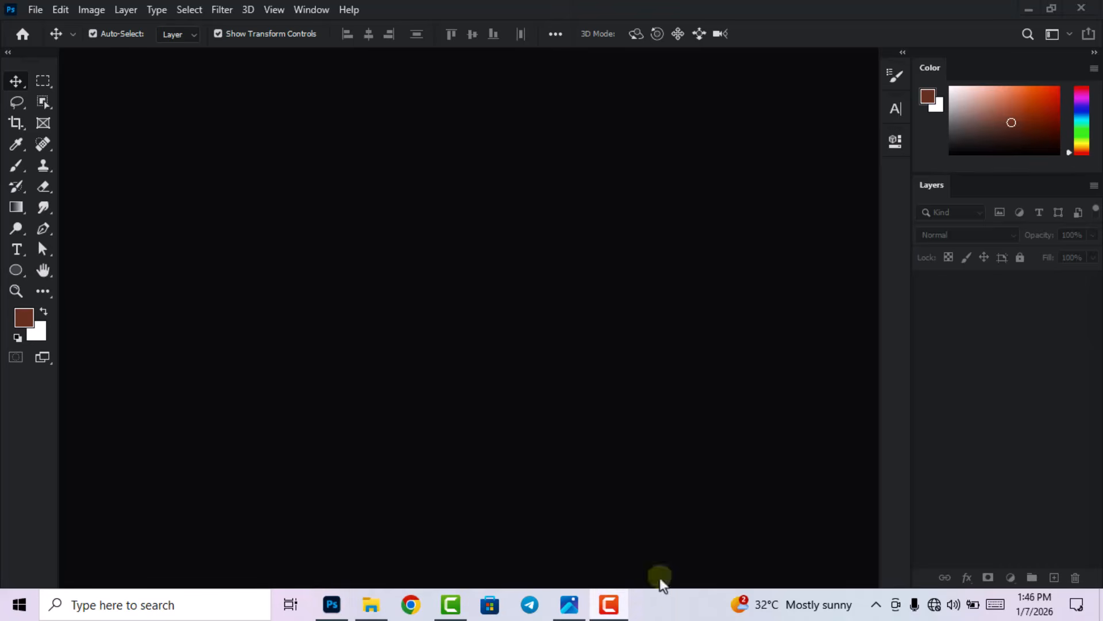
Start a new document and name it "social media flyer"
left_click(40, 13)
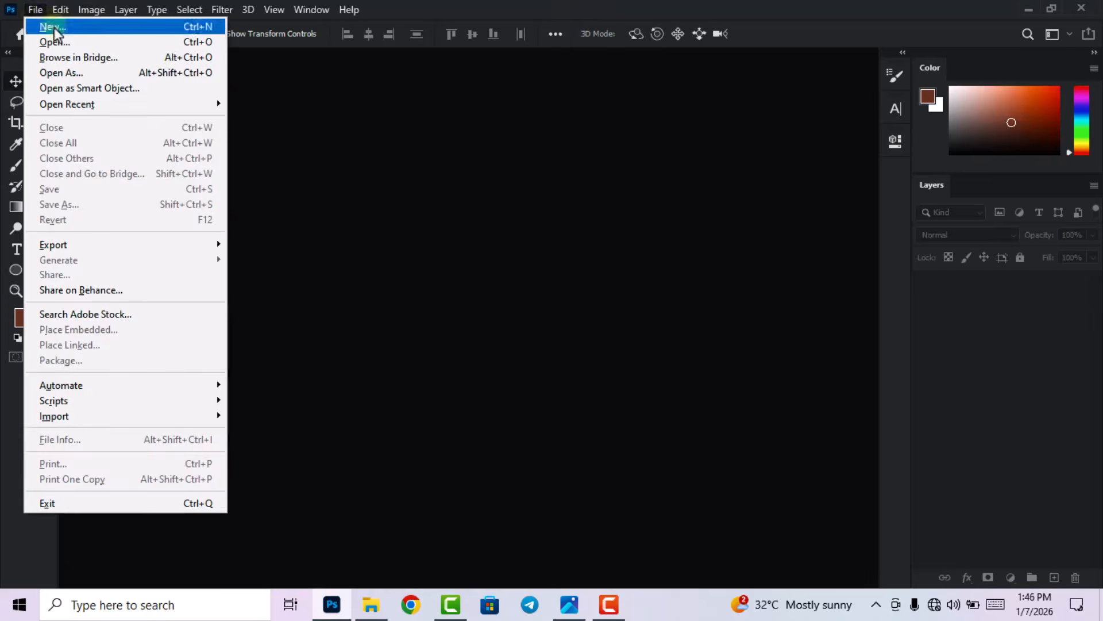
left_click(56, 28)
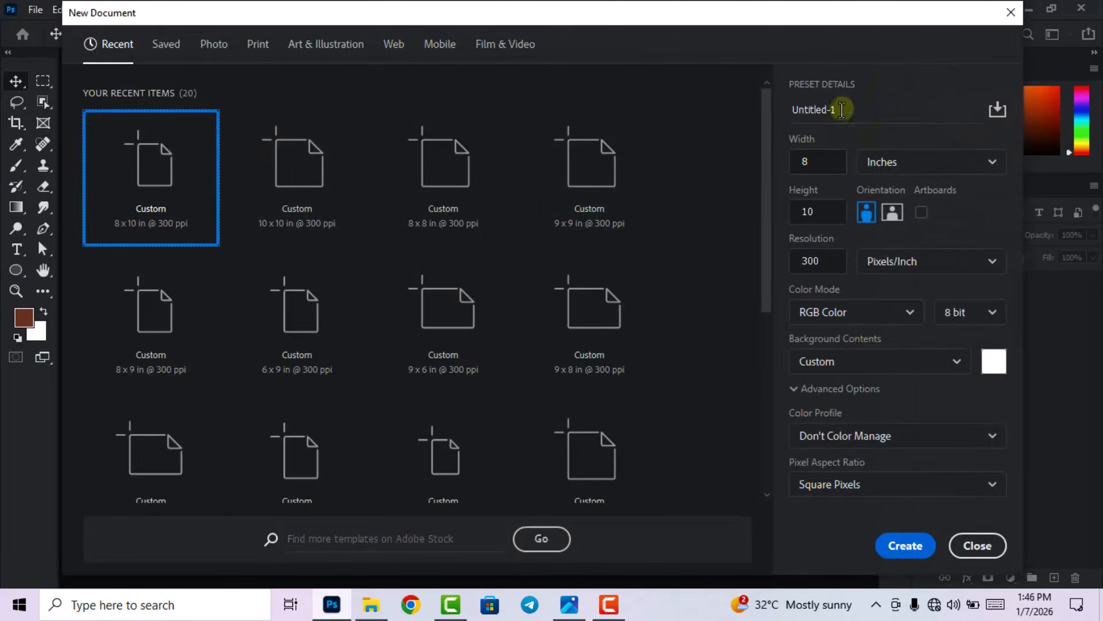
left_click_drag(843, 108, 771, 112)
left_click(771, 114)
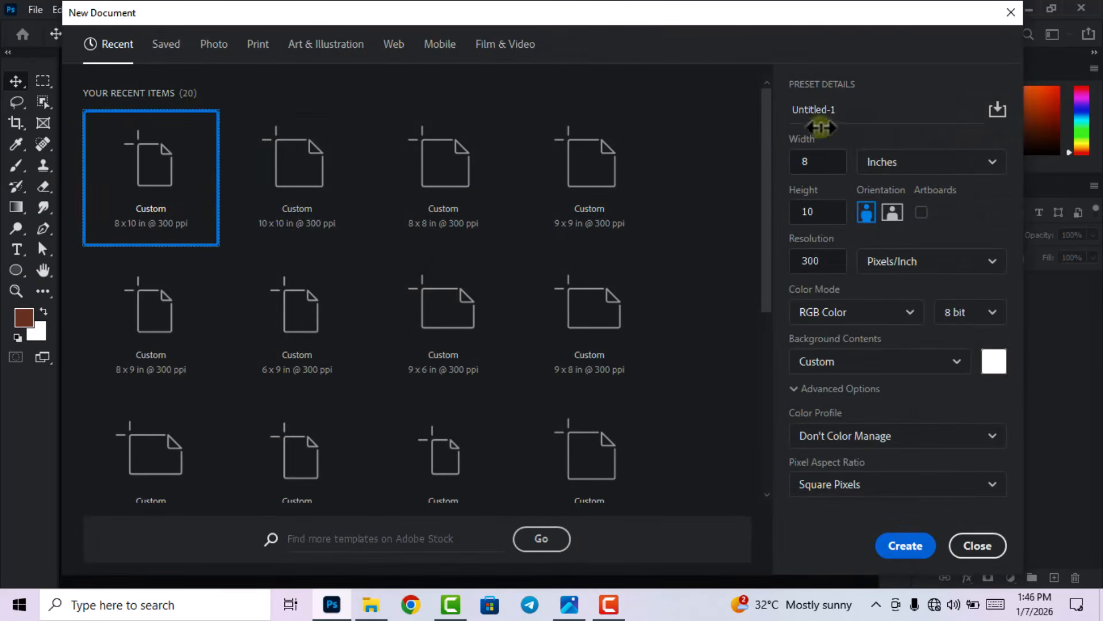
left_click_drag(837, 109, 782, 123)
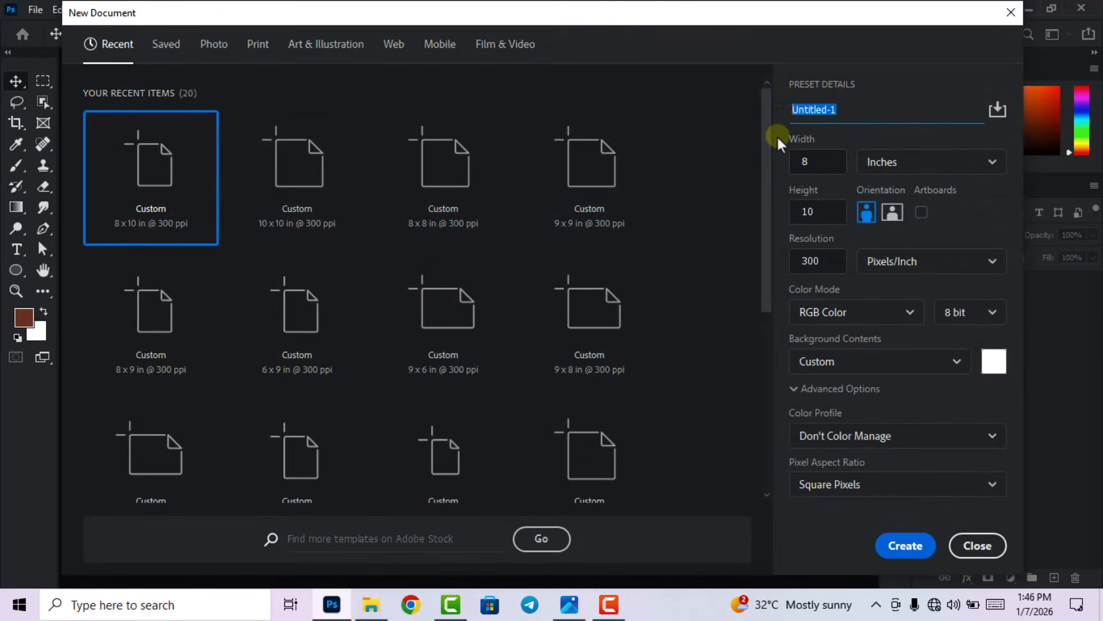
type("socia")
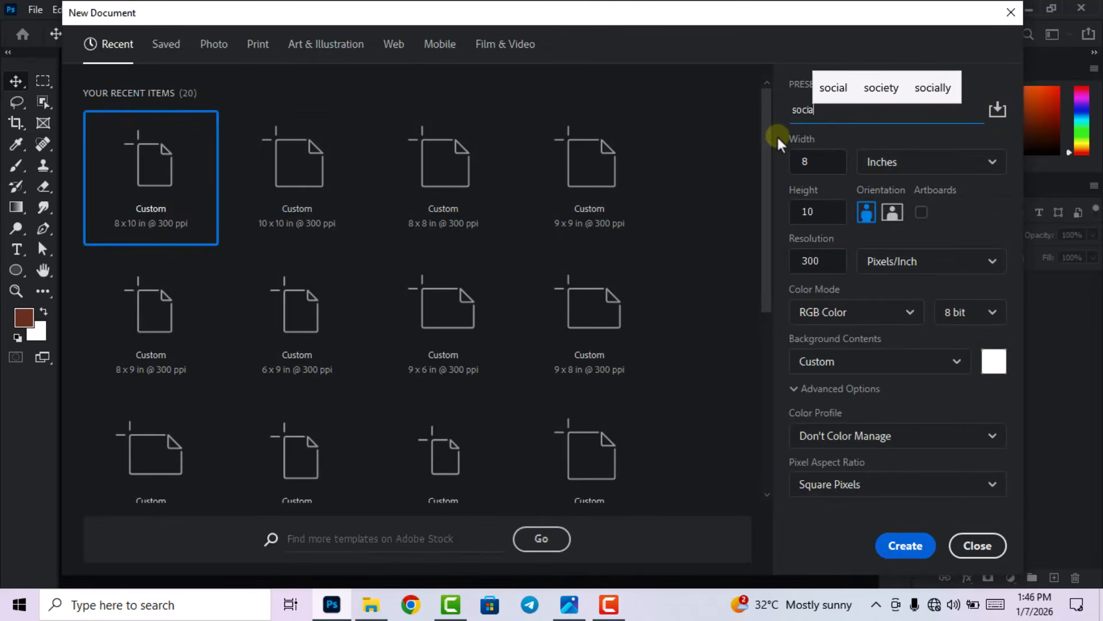
type("l med")
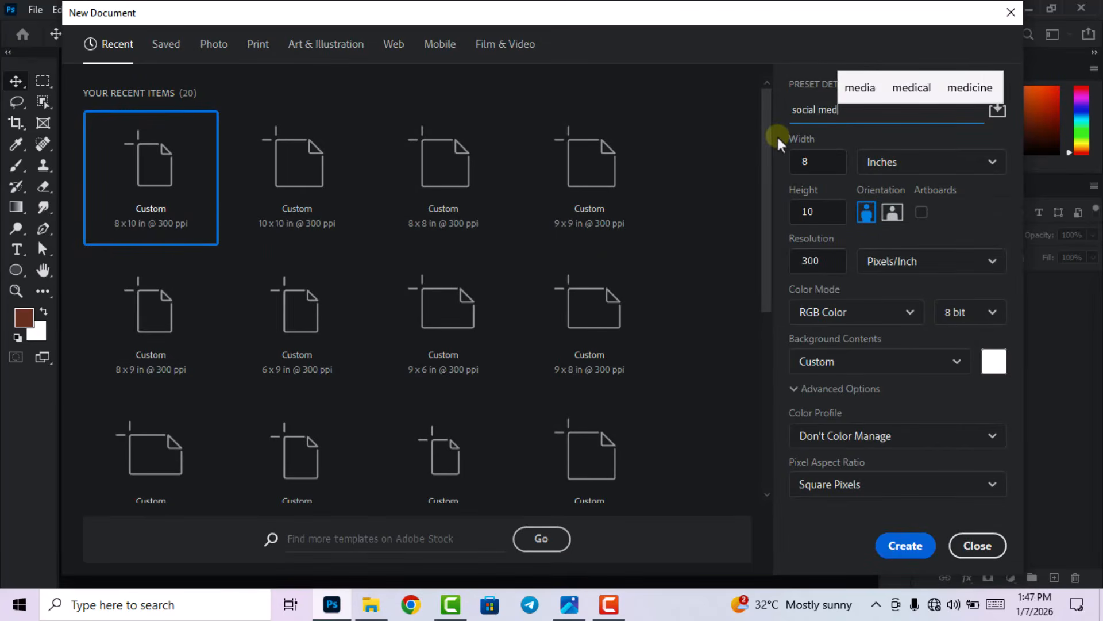
type("ia flyer")
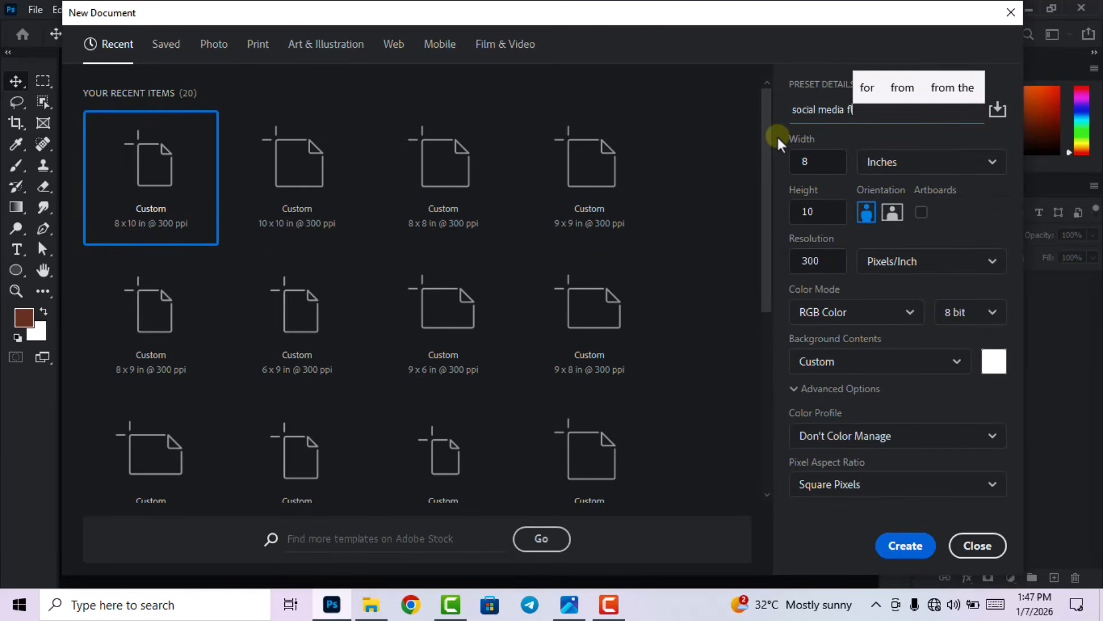
Set the new document's width to 9 with inches as the unit
double_click(808, 163)
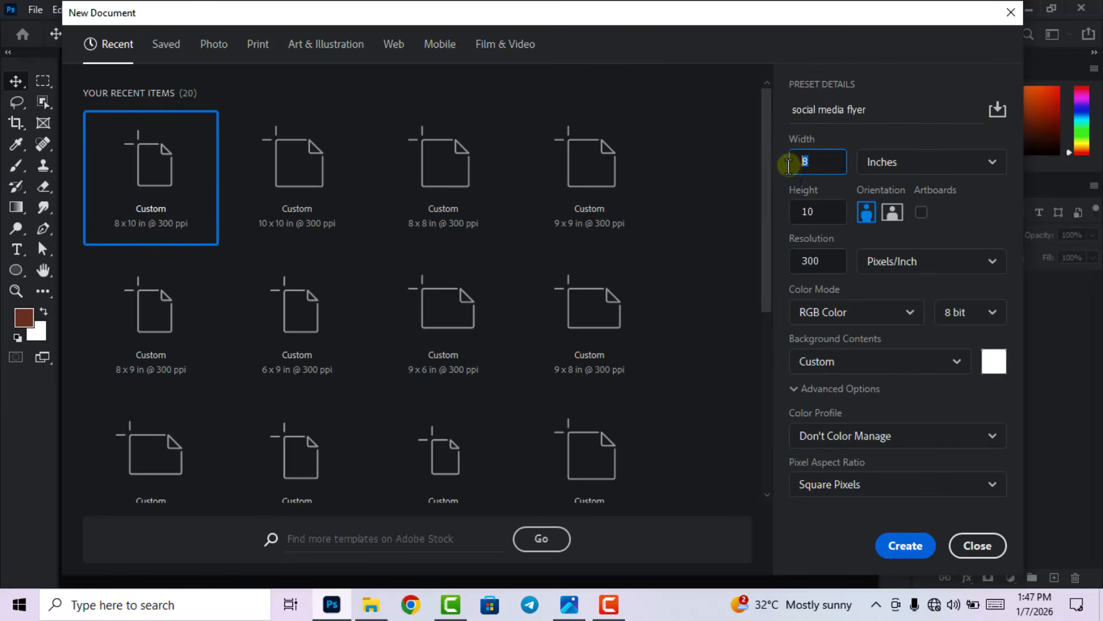
type("9")
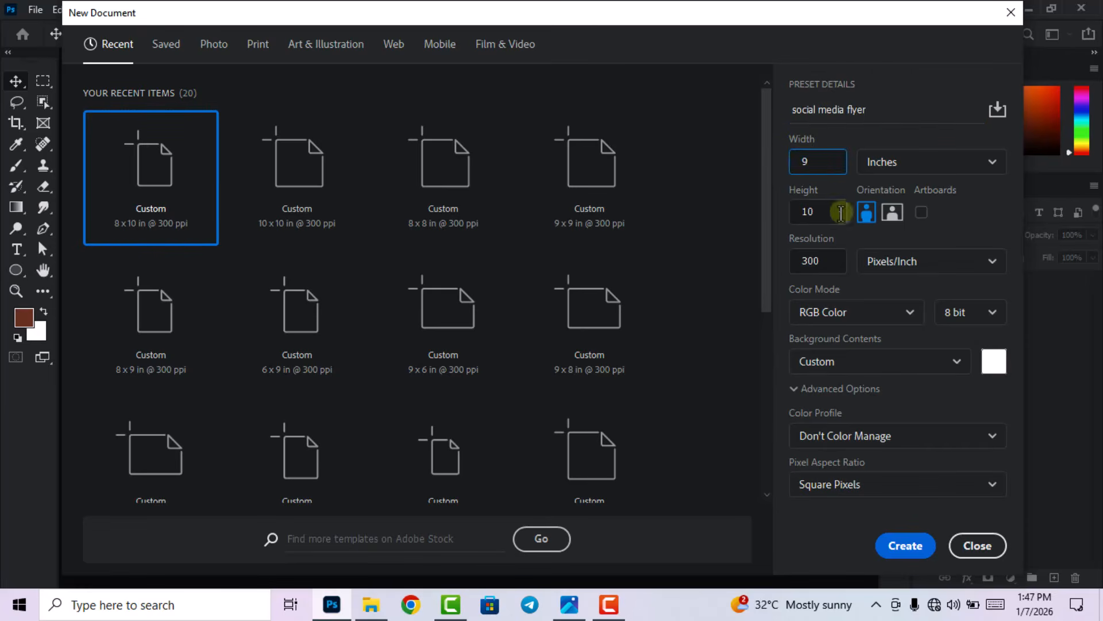
double_click(811, 212)
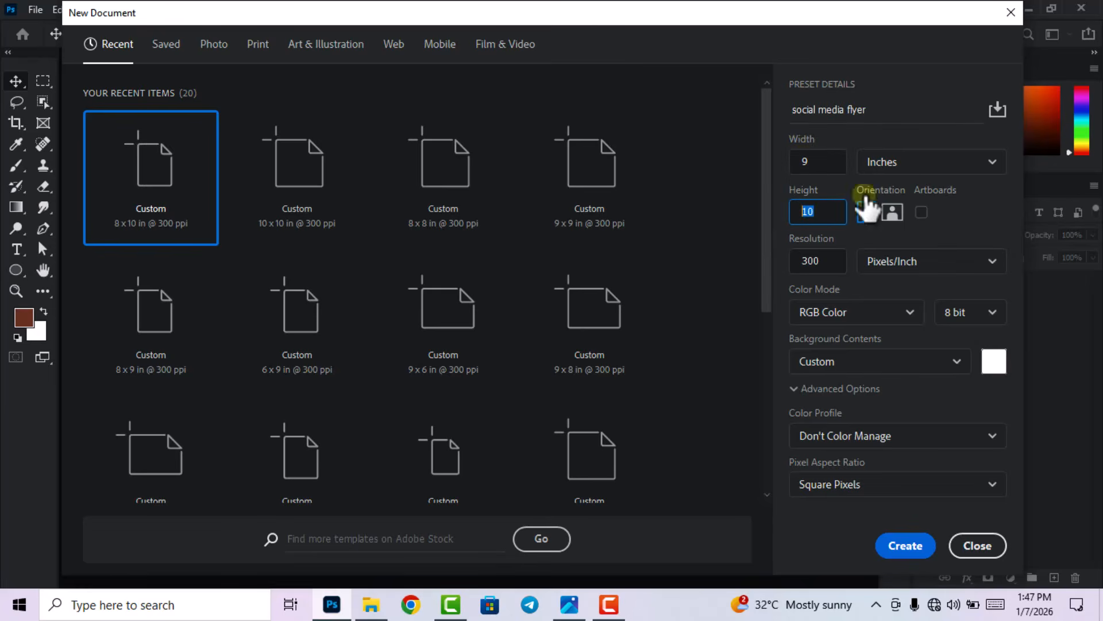
left_click(911, 166)
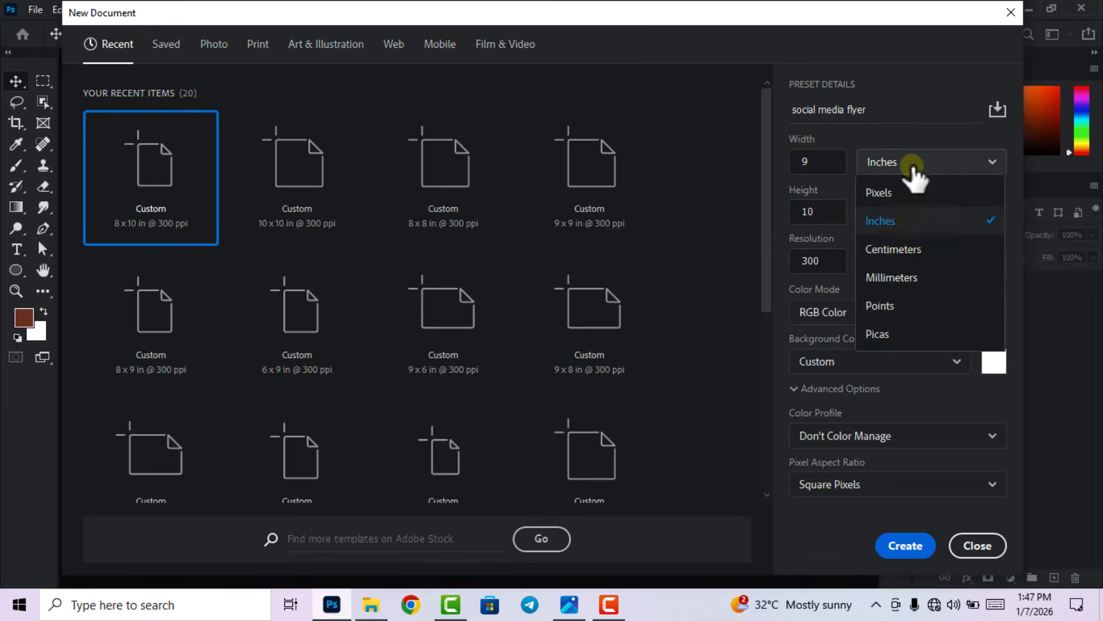
left_click(910, 228)
Choose RGB Color as the colour mode and create the document
left_click(884, 313)
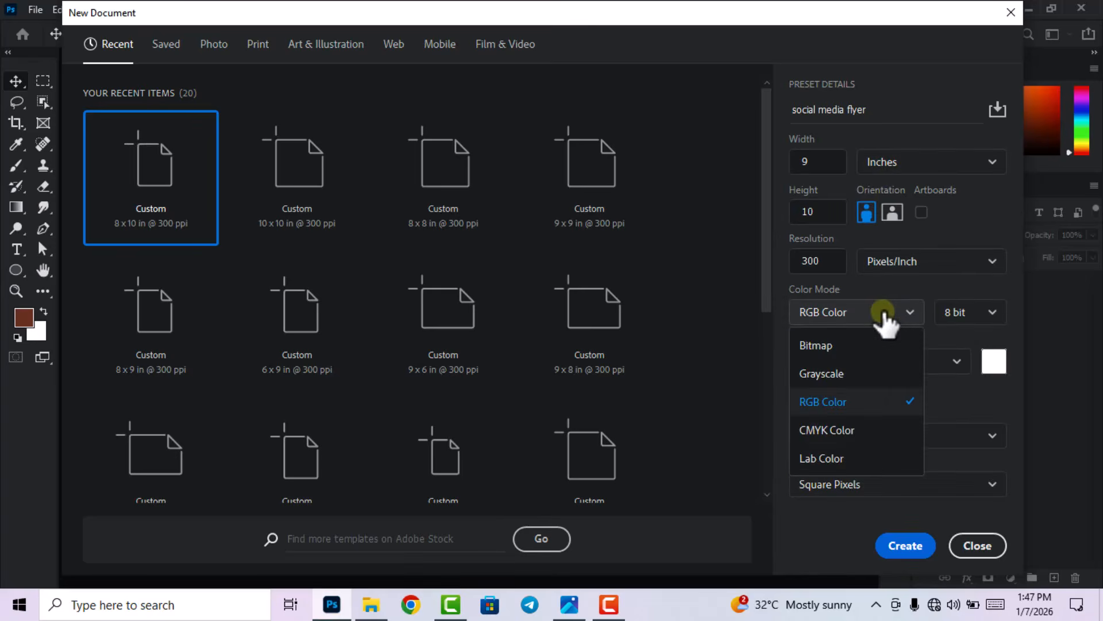
left_click(851, 403)
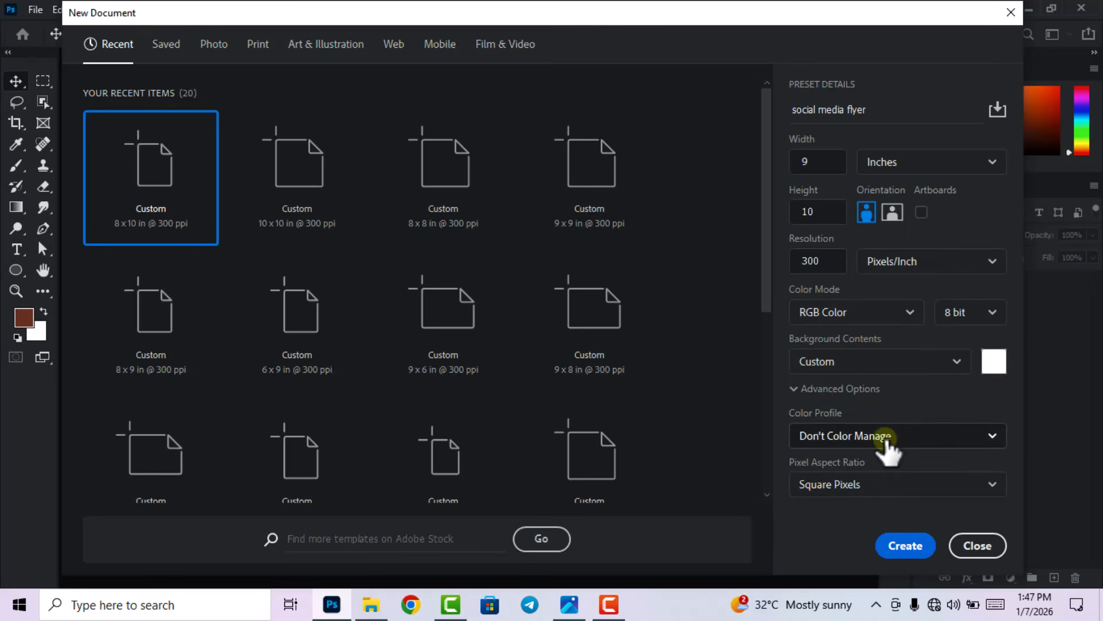
left_click(845, 313)
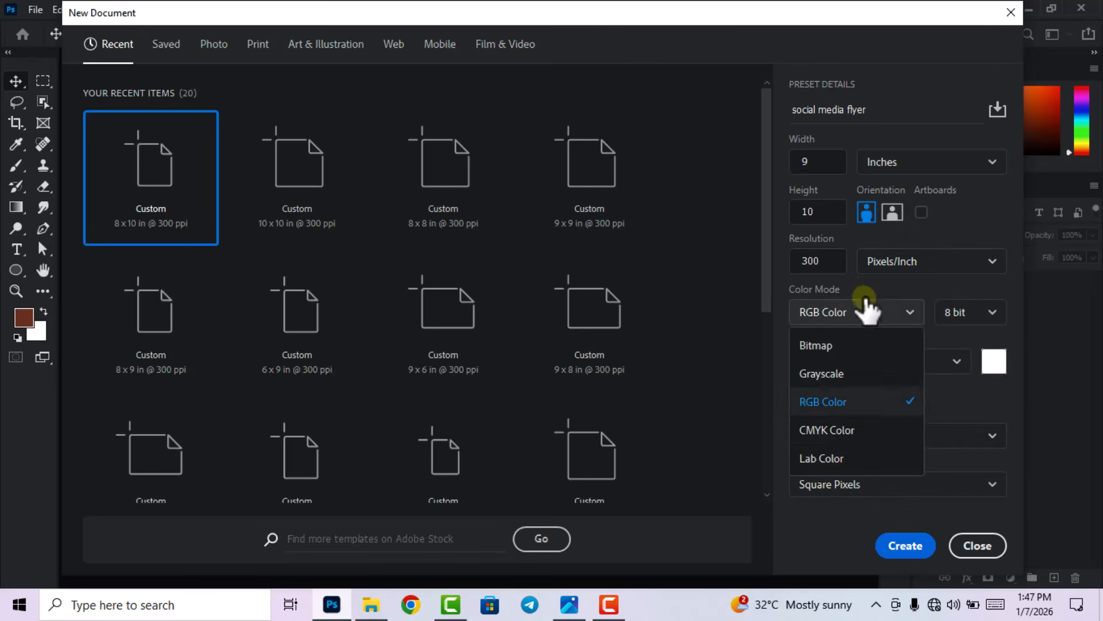
left_click(833, 405)
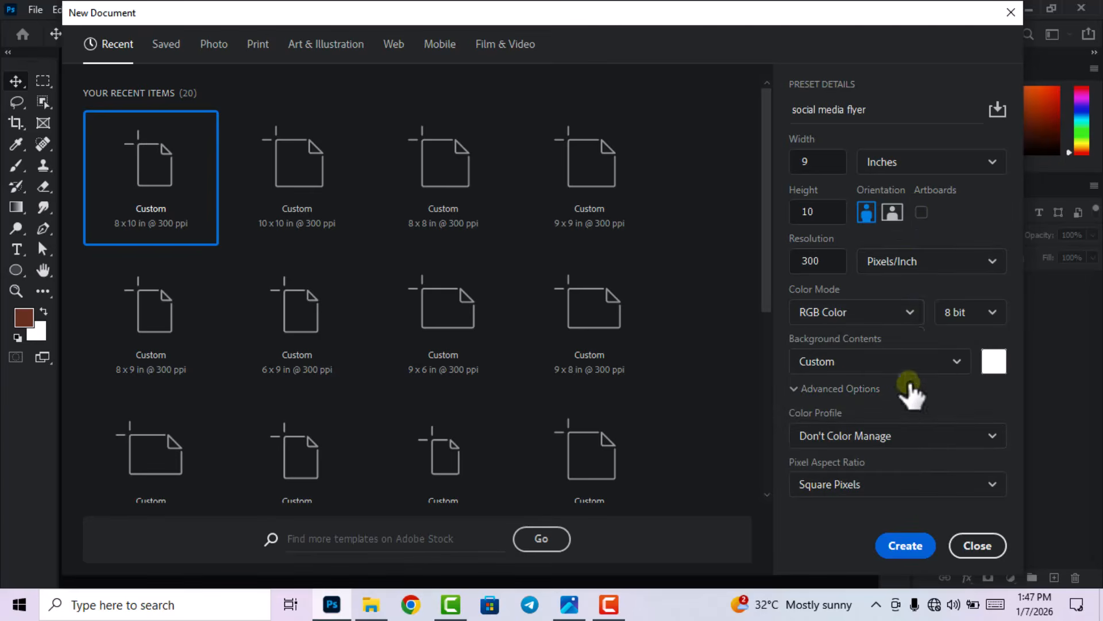
left_click(907, 546)
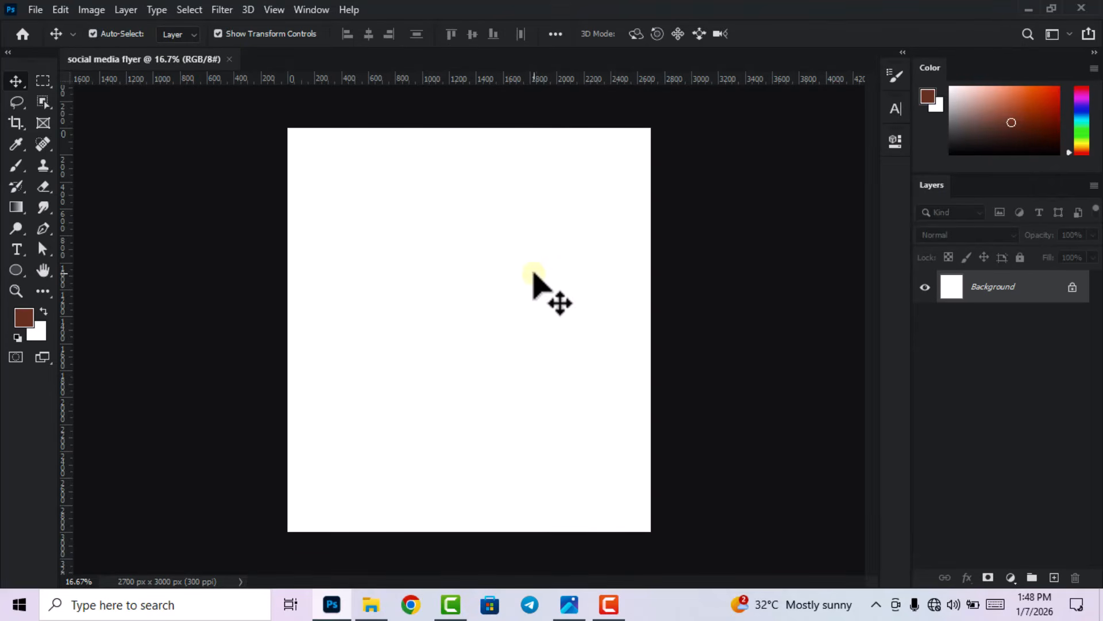
Add a Solid Color fill layer in dark navy 010f18 over the background
left_click(1010, 577)
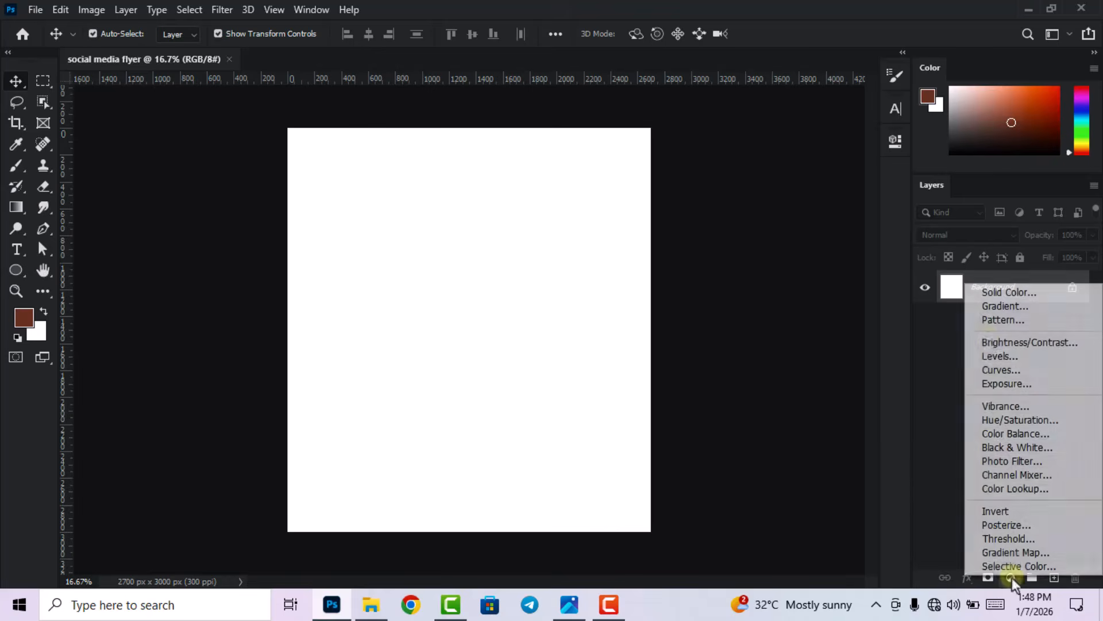
left_click(986, 296)
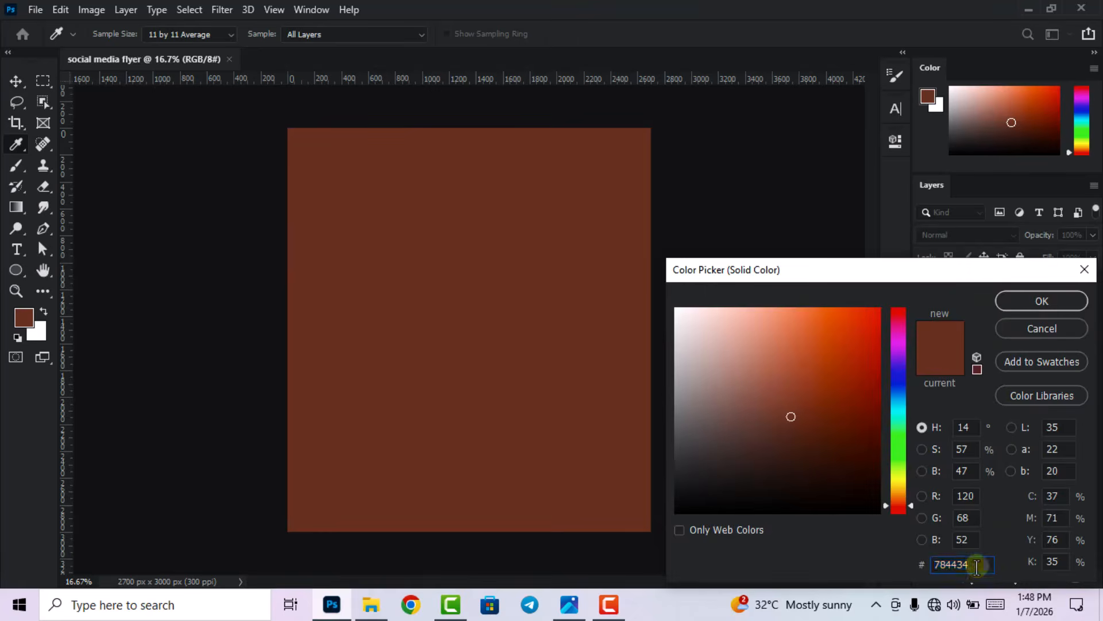
type("010")
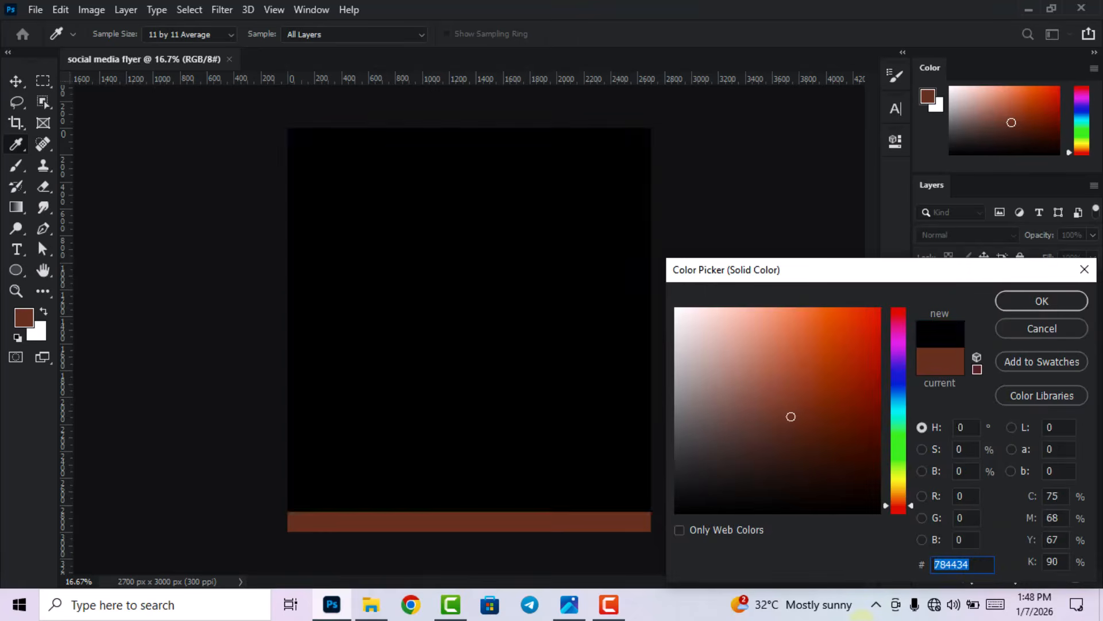
type("f18")
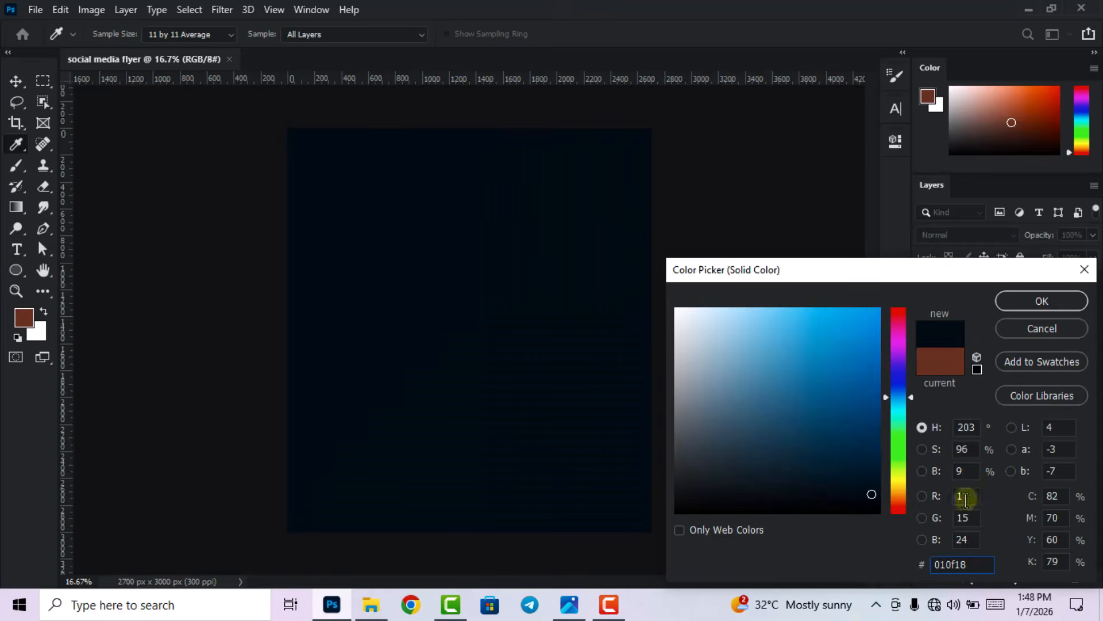
left_click(1040, 301)
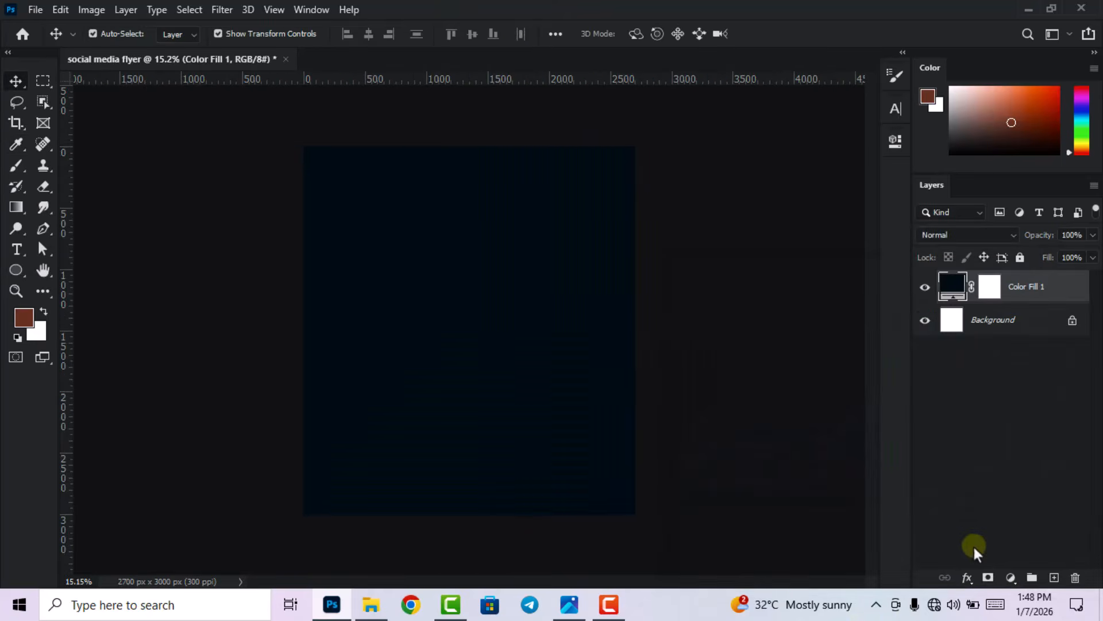
Add a new empty layer above the colour fill and set the foreground colour to bright blue 009bff
left_click(1054, 577)
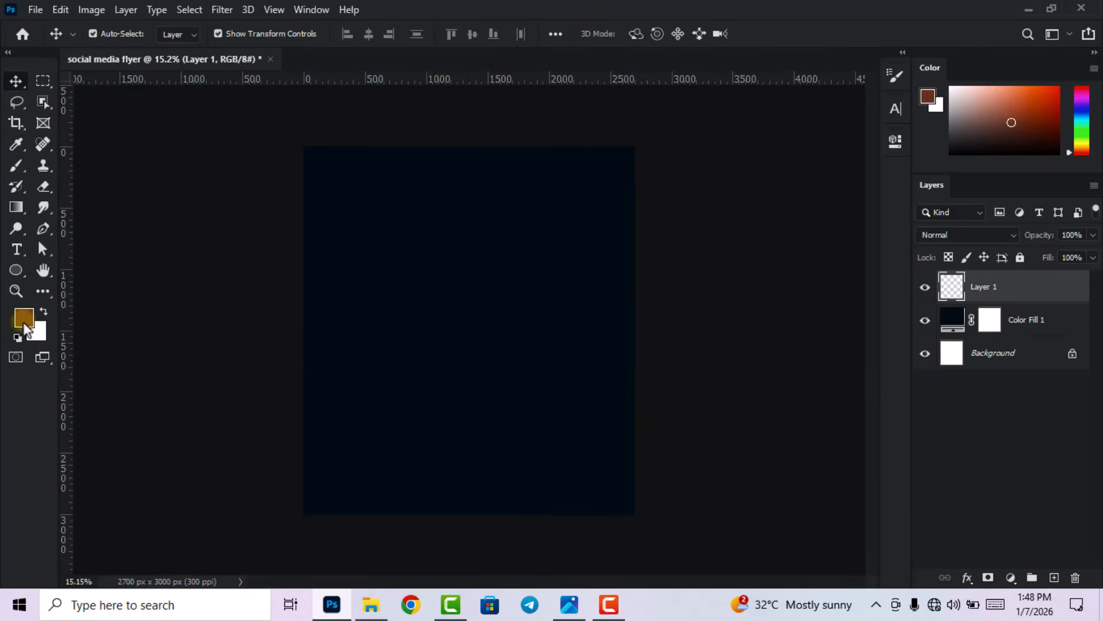
left_click(25, 318)
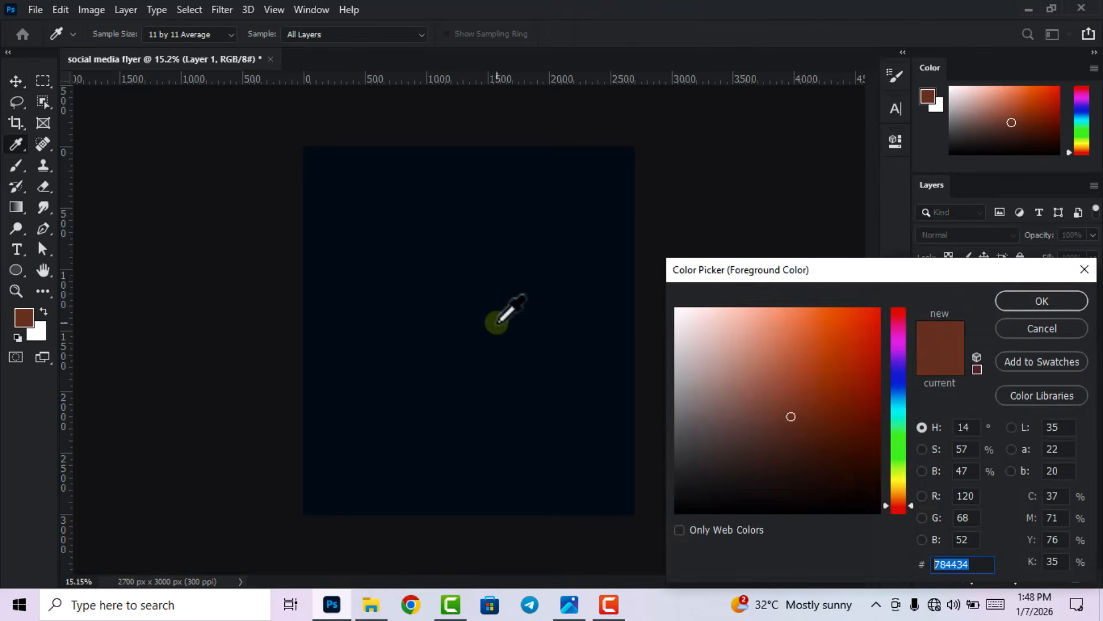
left_click(483, 278)
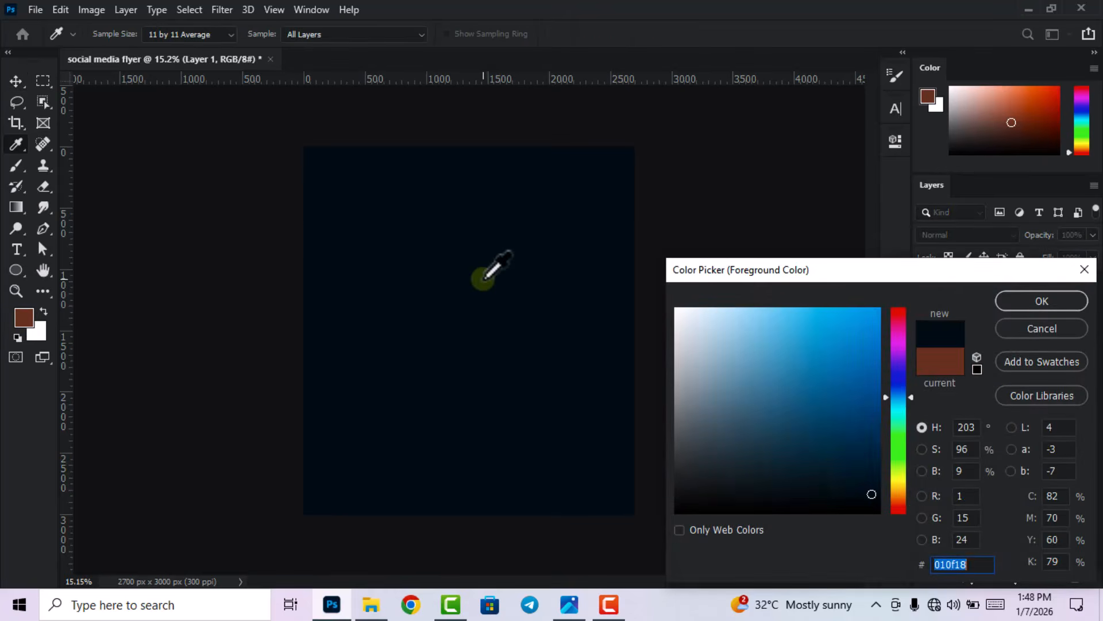
left_click_drag(874, 469, 878, 337)
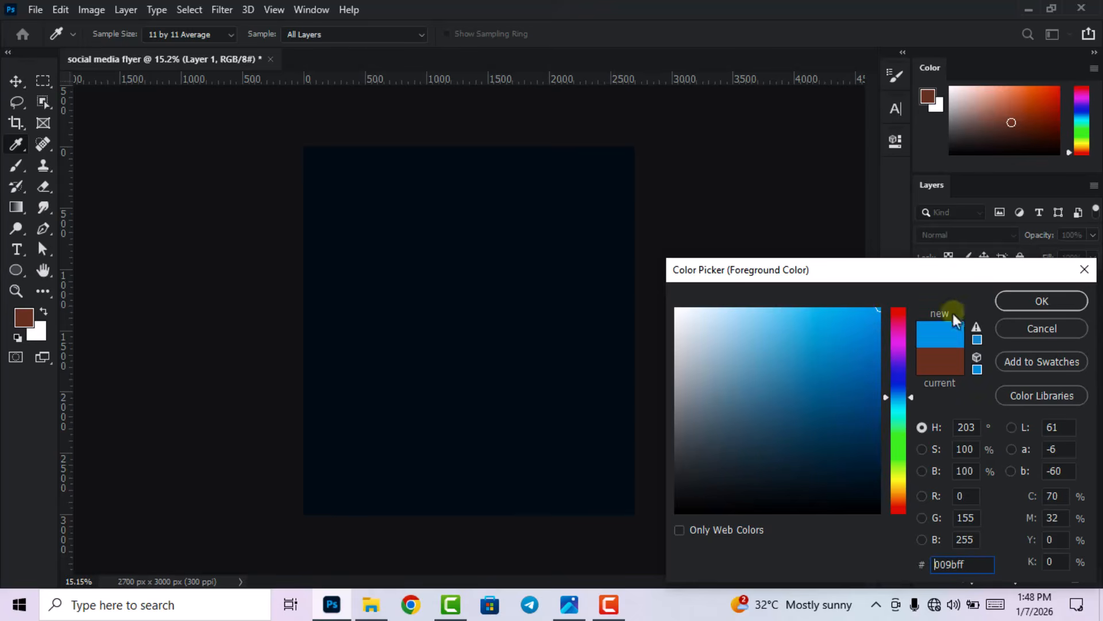
left_click(1016, 298)
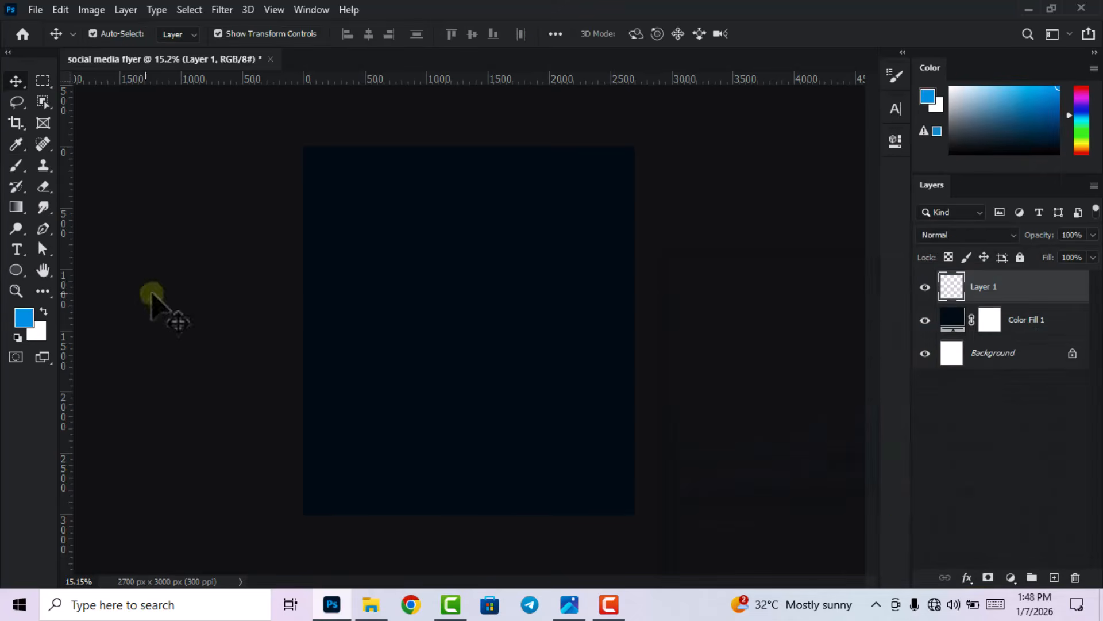
Paint a soft blue glow in the upper middle of the canvas with a soft brush of about 1811 px
left_click(20, 169)
right_click(456, 300)
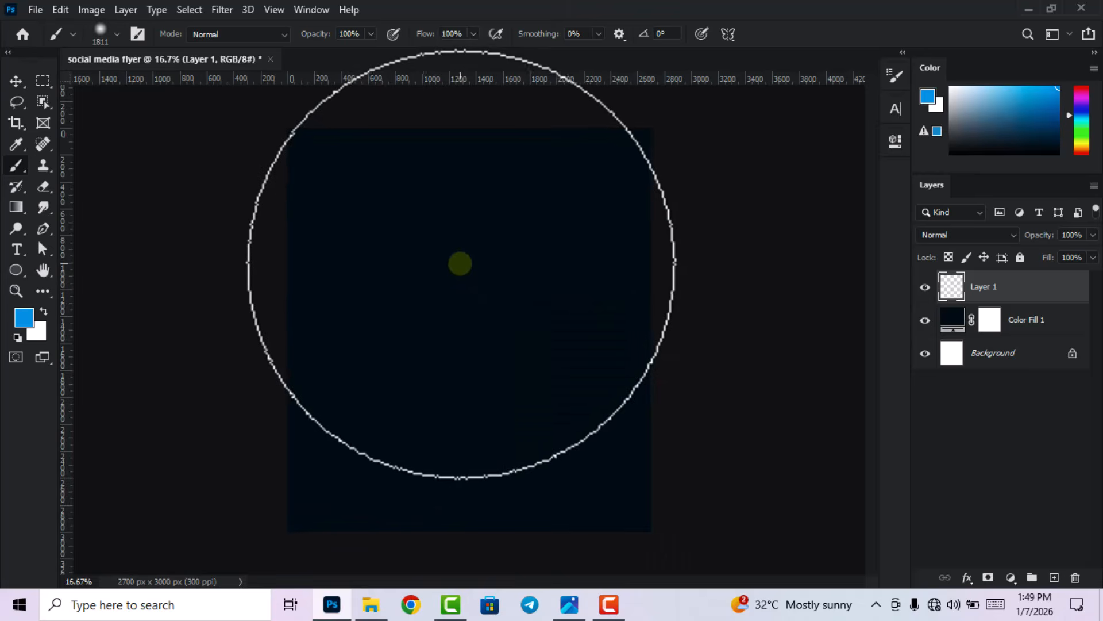
left_click(457, 263)
left_click(464, 271)
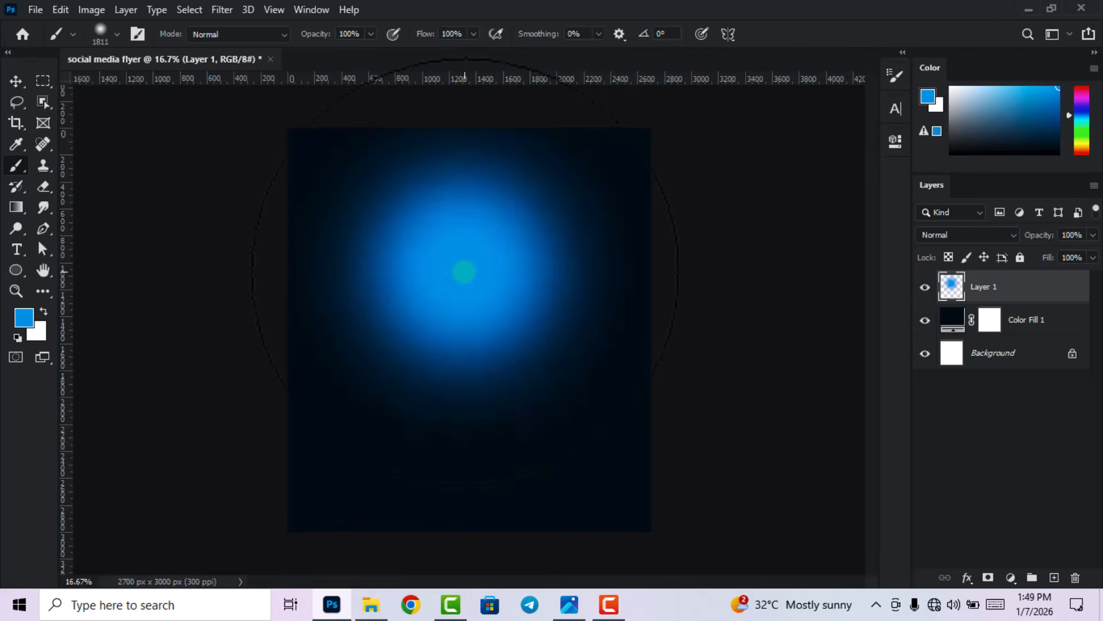
left_click(463, 271)
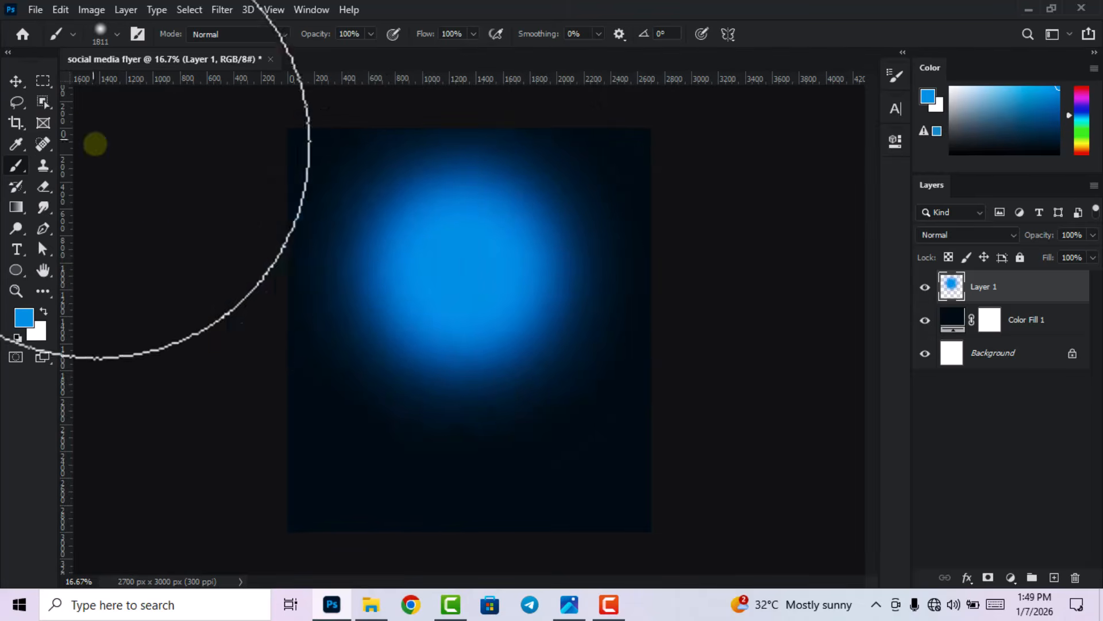
left_click(15, 84)
left_click(992, 536)
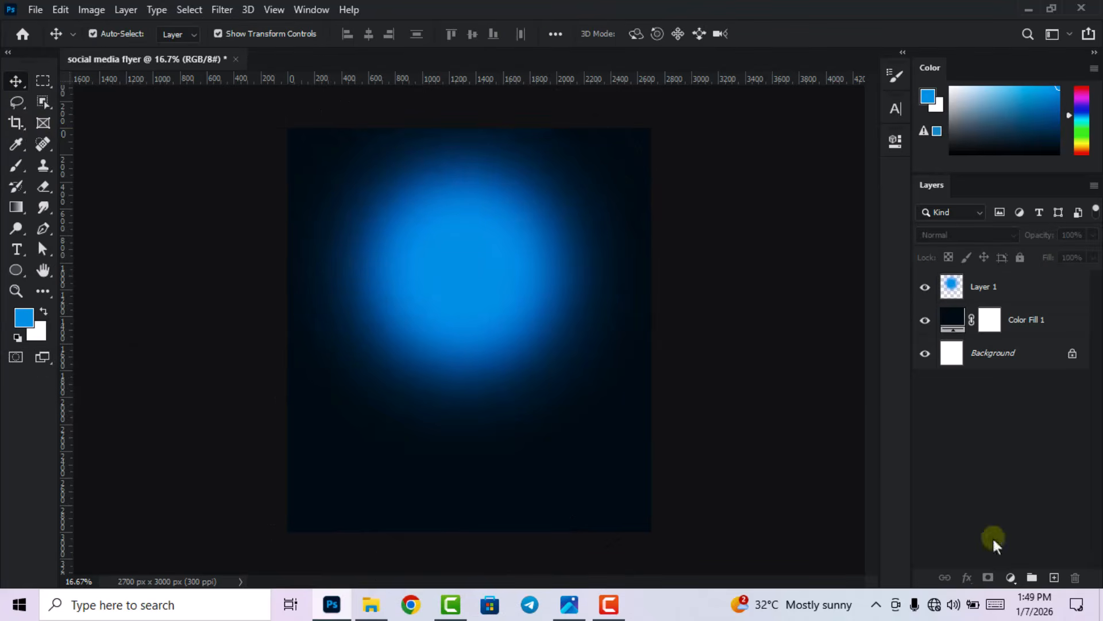
Add a new empty layer above the first glow and set the foreground colour to a lighter blue, about 7ccafc
left_click(1054, 578)
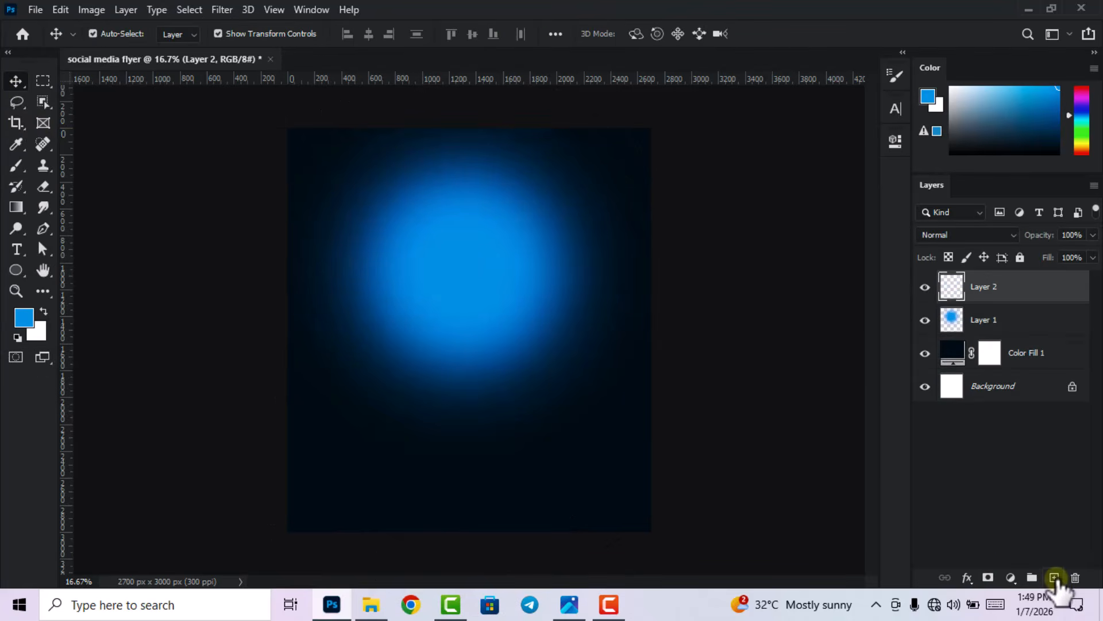
left_click(23, 324)
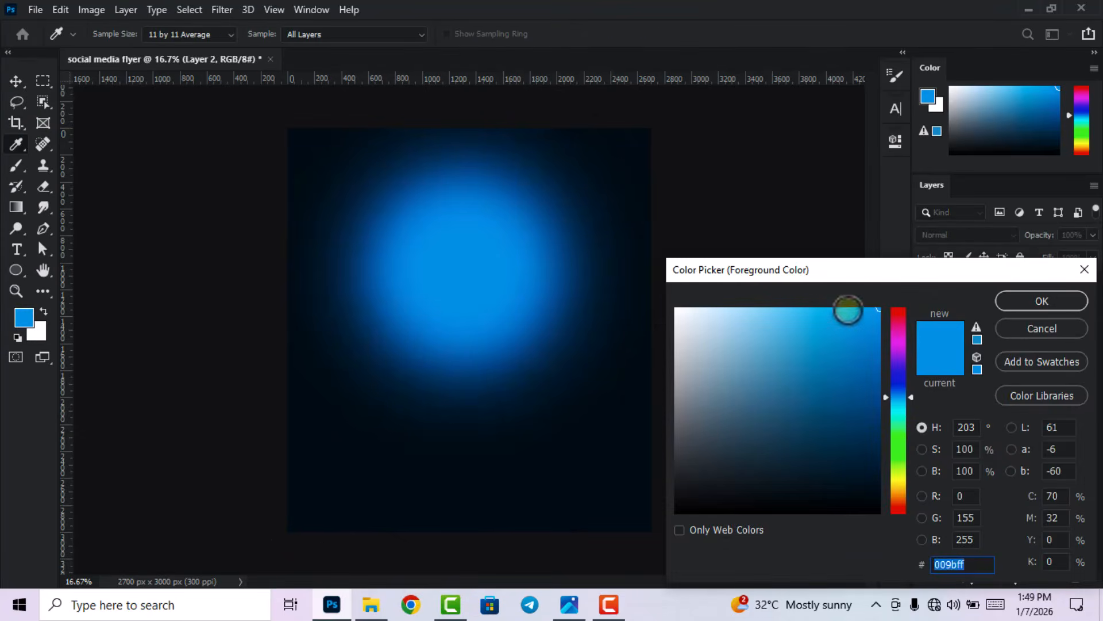
left_click_drag(848, 310, 781, 311)
left_click(1020, 302)
key("v")
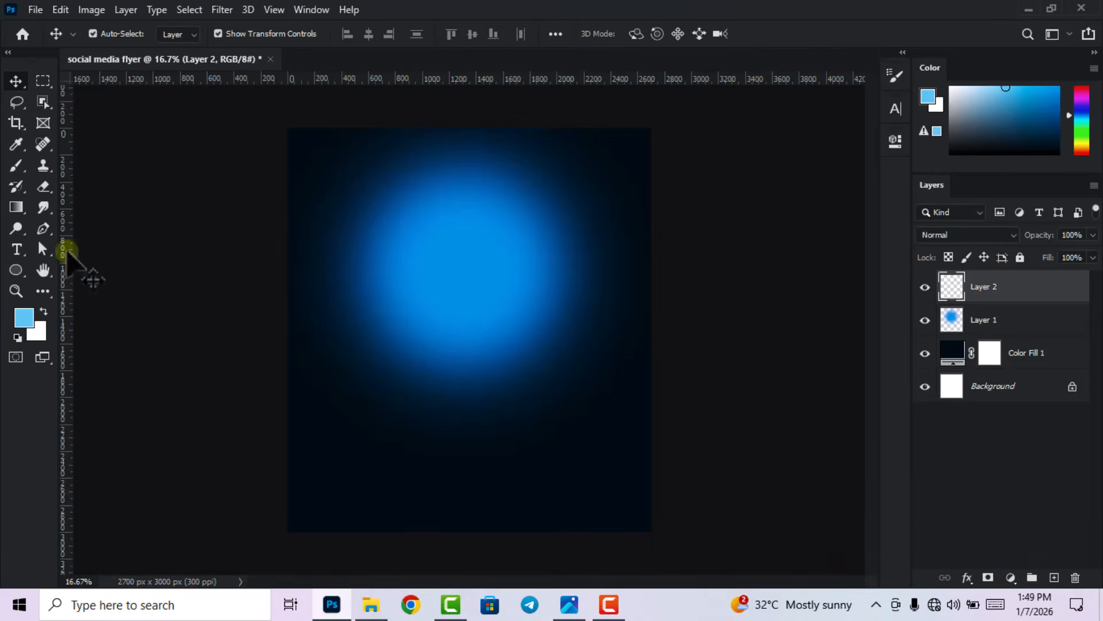
Paint a lighter blue glow over the centre of the existing glow with a soft round brush of about 1457 px
left_click(16, 167)
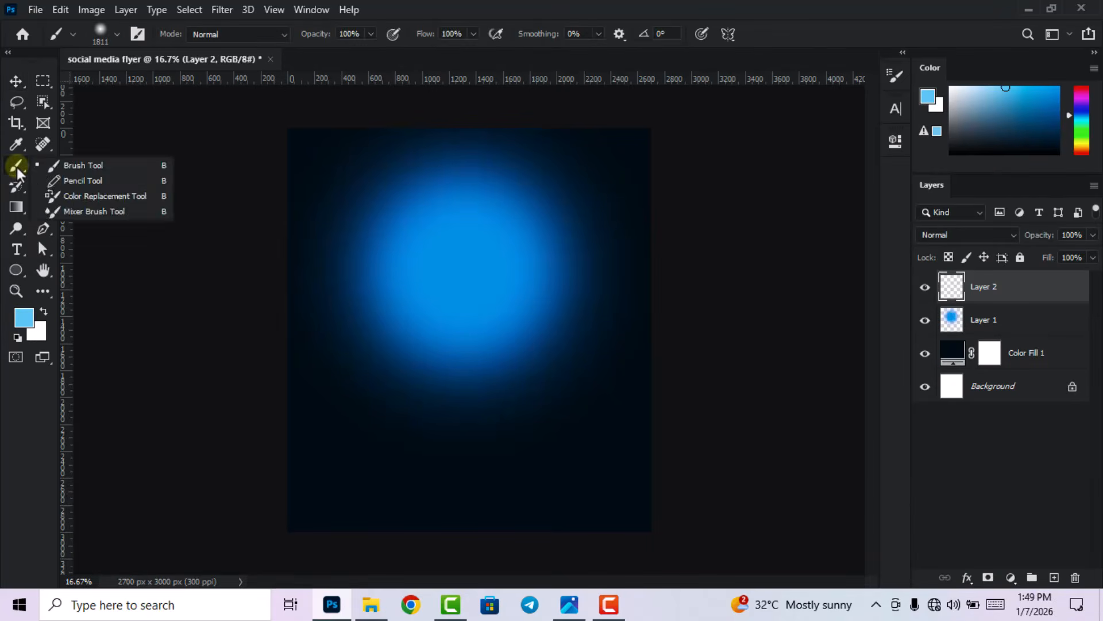
right_click(483, 257)
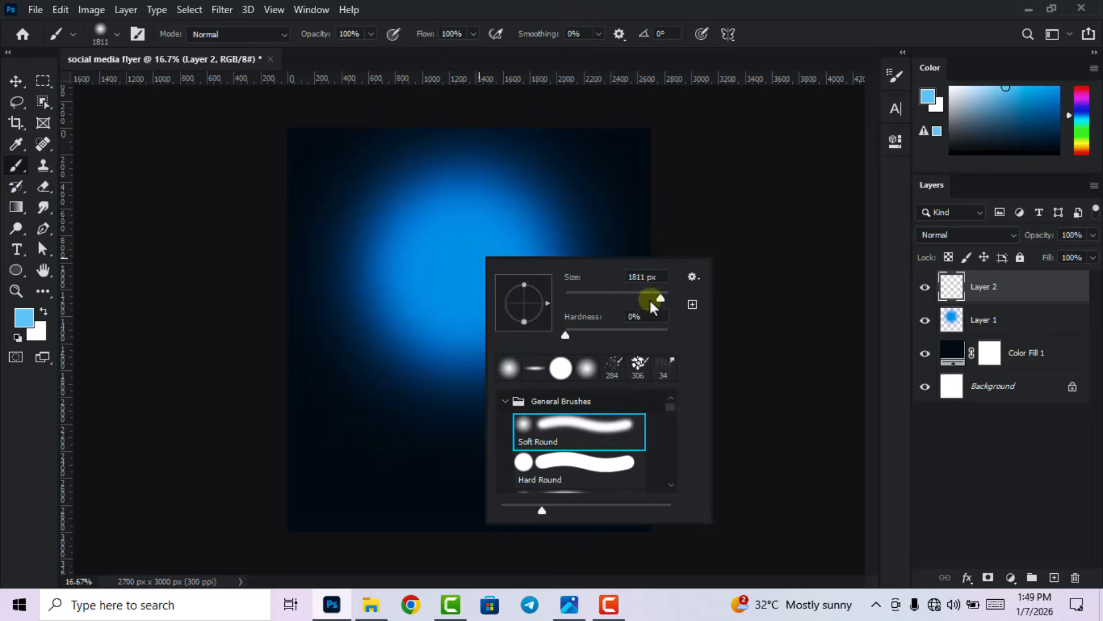
left_click_drag(660, 297, 658, 296)
left_click(1009, 9)
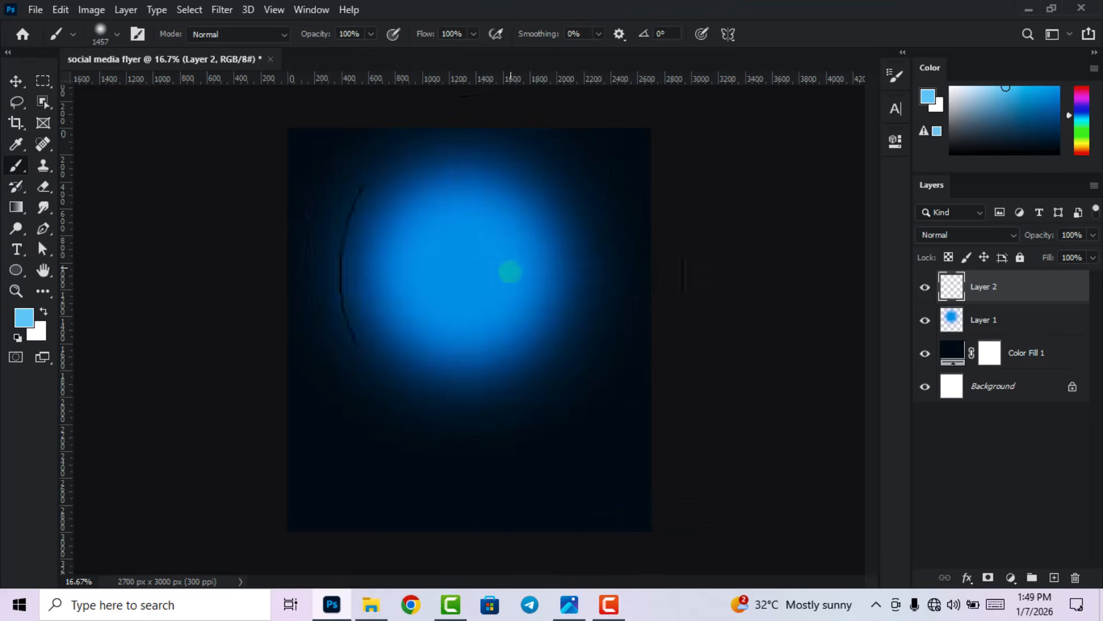
left_click(467, 264)
left_click(467, 264)
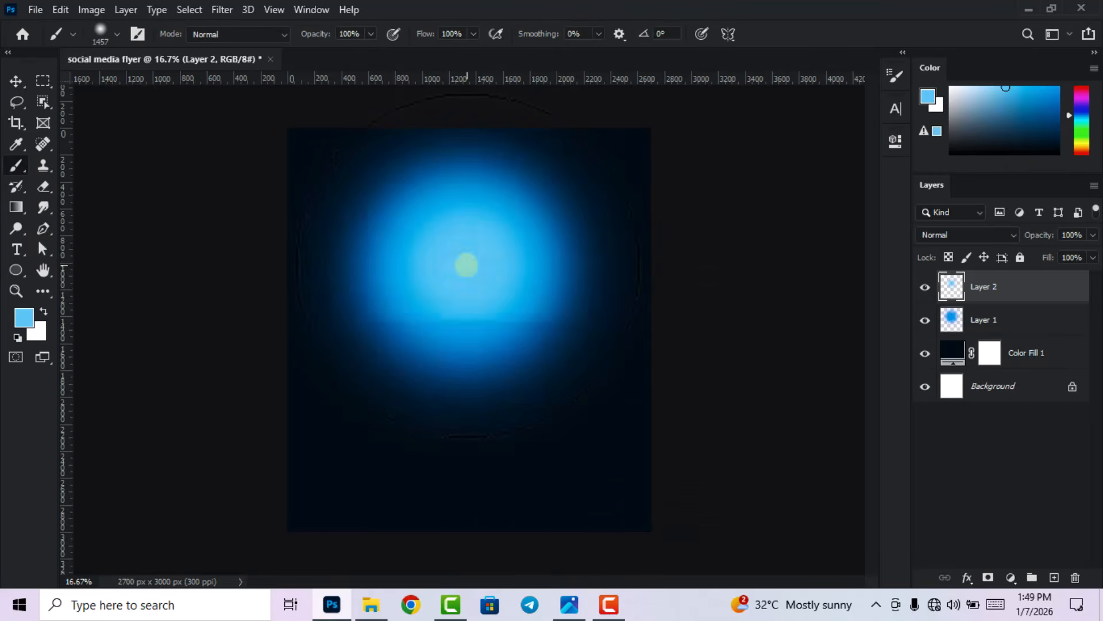
left_click(14, 81)
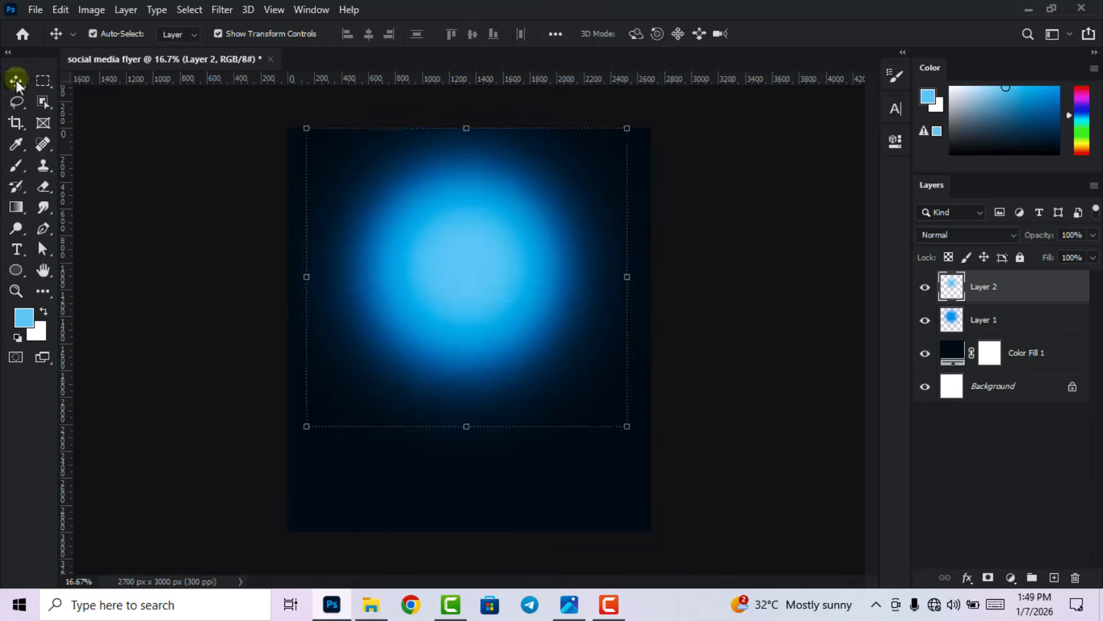
left_click(770, 300)
Group the navy colour fill and both glow layers and name the group background
scroll(770, 300, "down", 1)
left_click(1018, 353)
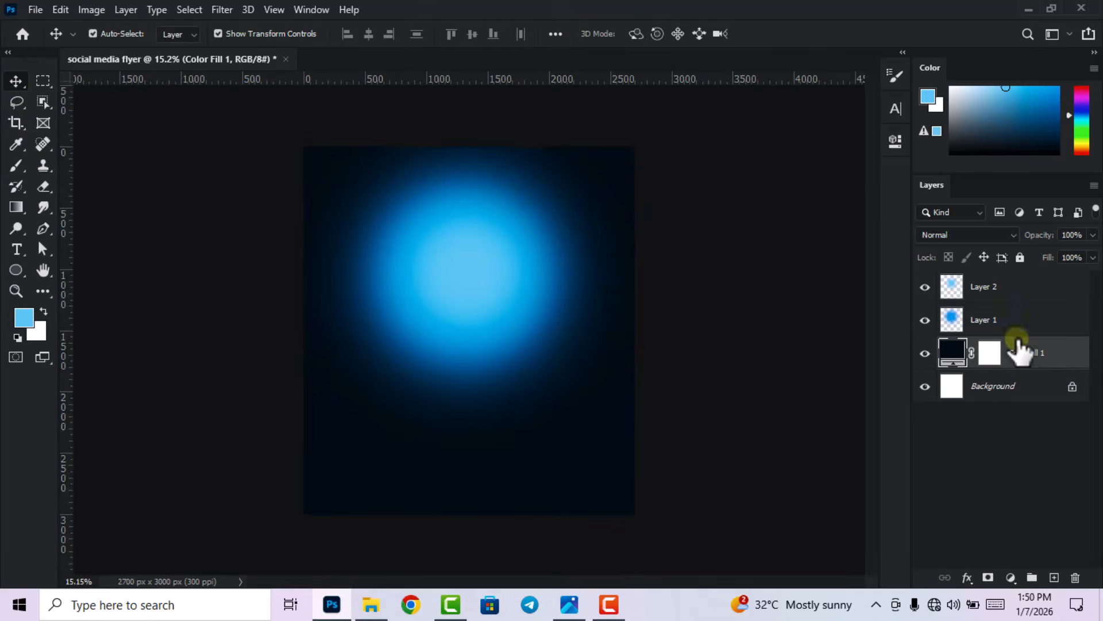
left_click(1018, 288, "shift")
left_click_drag(1051, 362, 1032, 577)
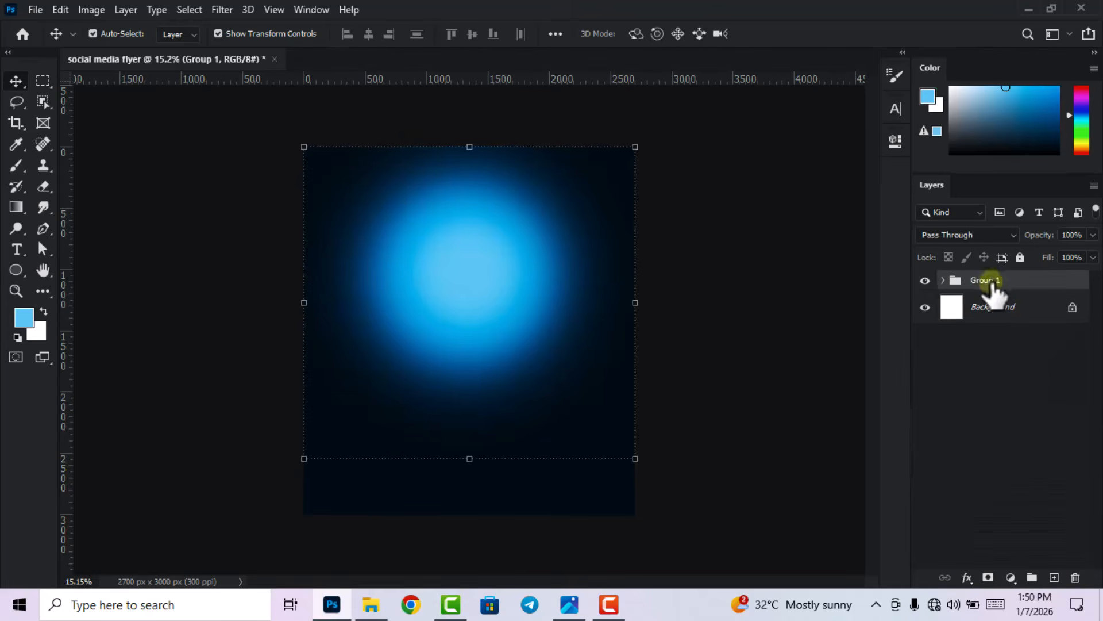
type("ba")
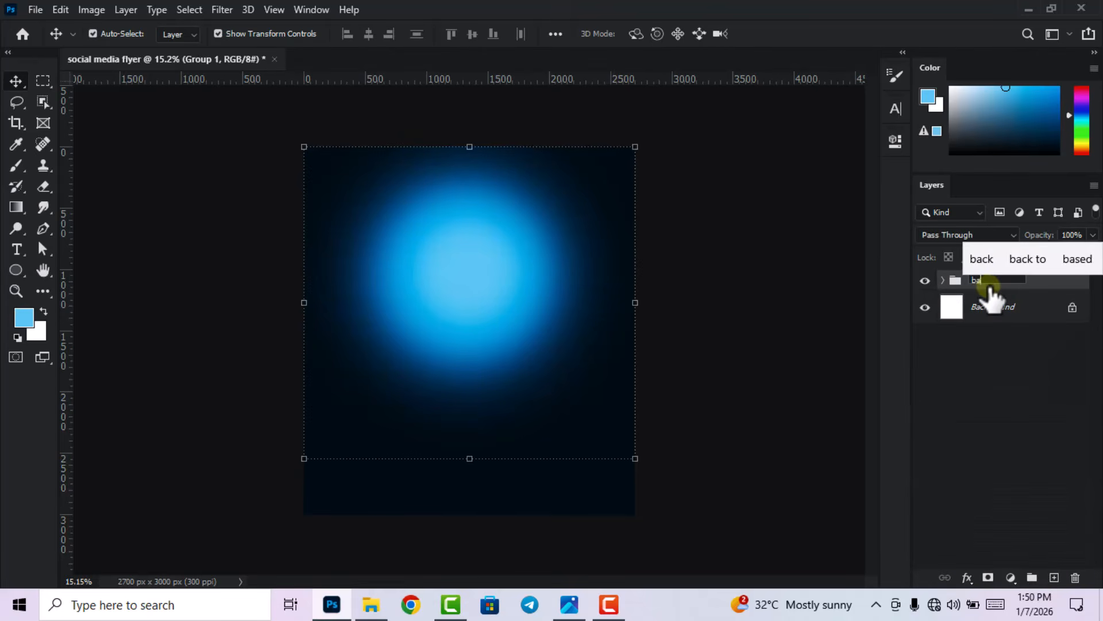
type("ckgr")
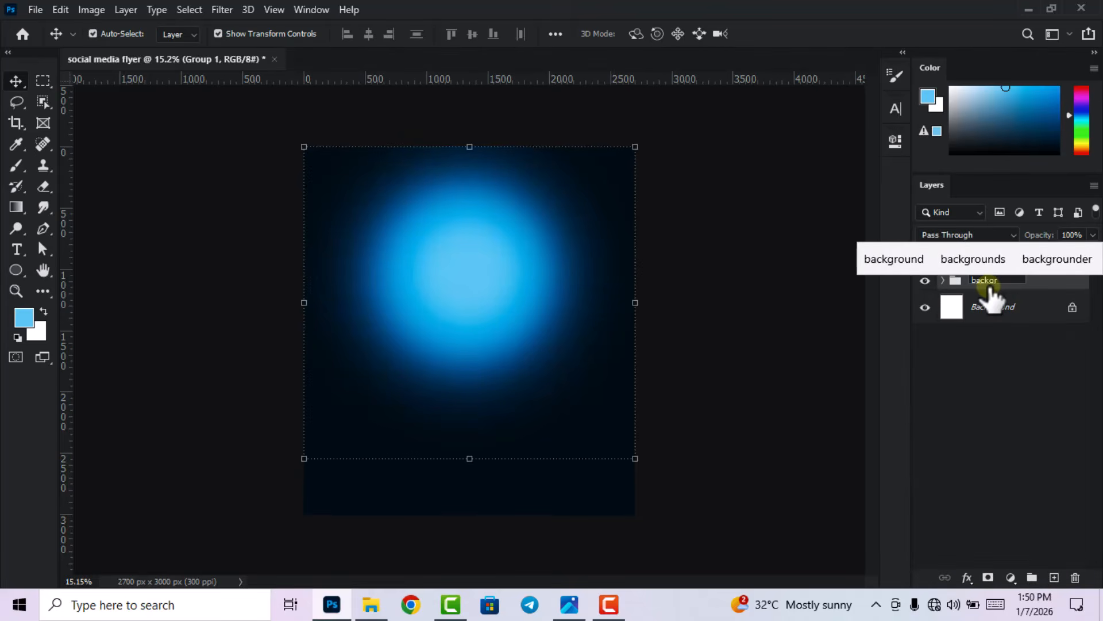
type("ound")
key("Return")
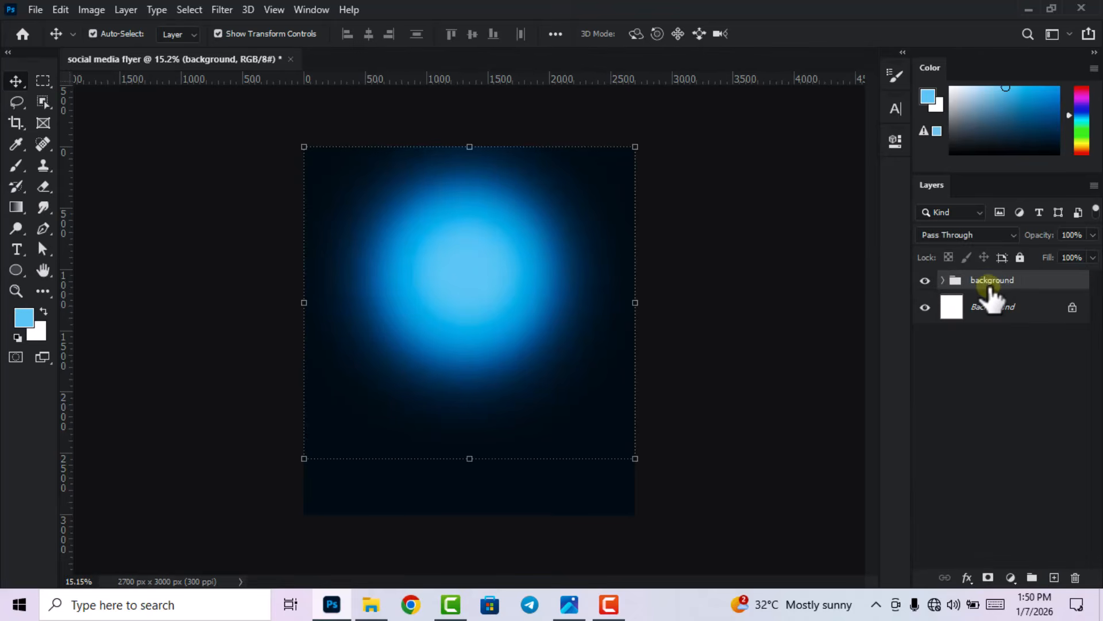
left_click(729, 335)
Draw a closed Pen tool shape about 4149 by 2052 px over the lower canvas, with a wavy upper edge rising to the right
scroll(665, 329, "down", 1)
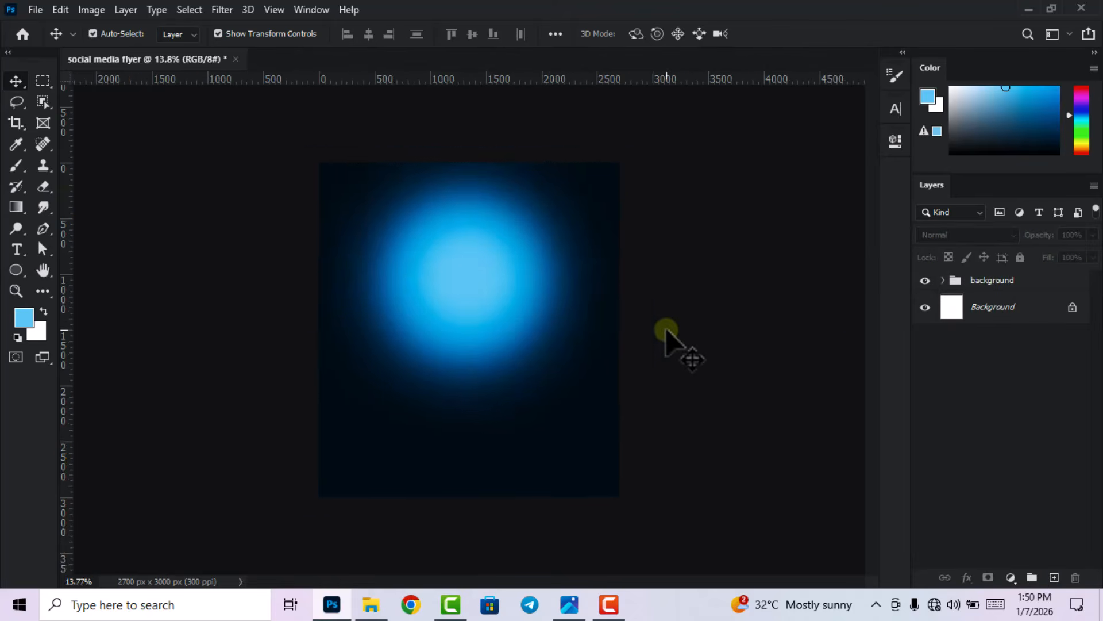
scroll(665, 328, "up", 1)
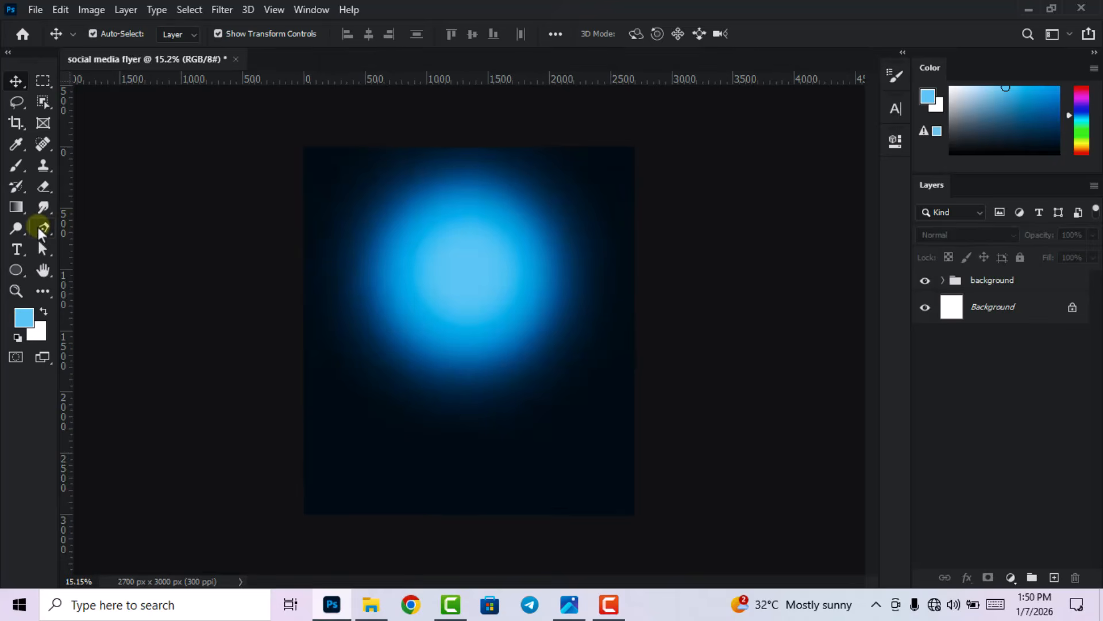
left_click(42, 229)
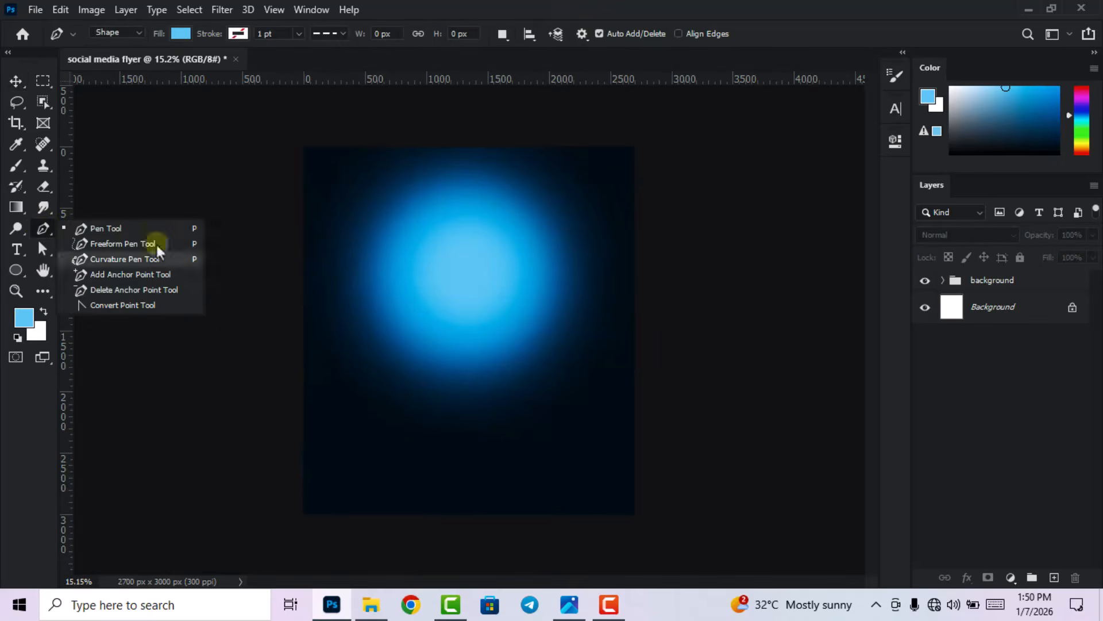
left_click(43, 230)
left_click(137, 34)
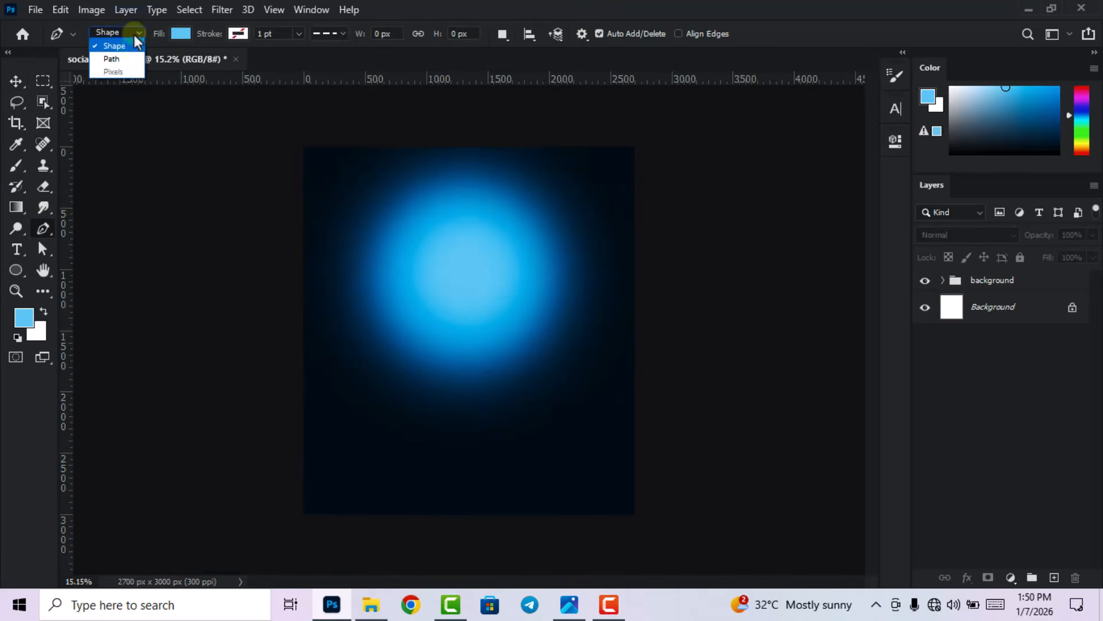
left_click(130, 48)
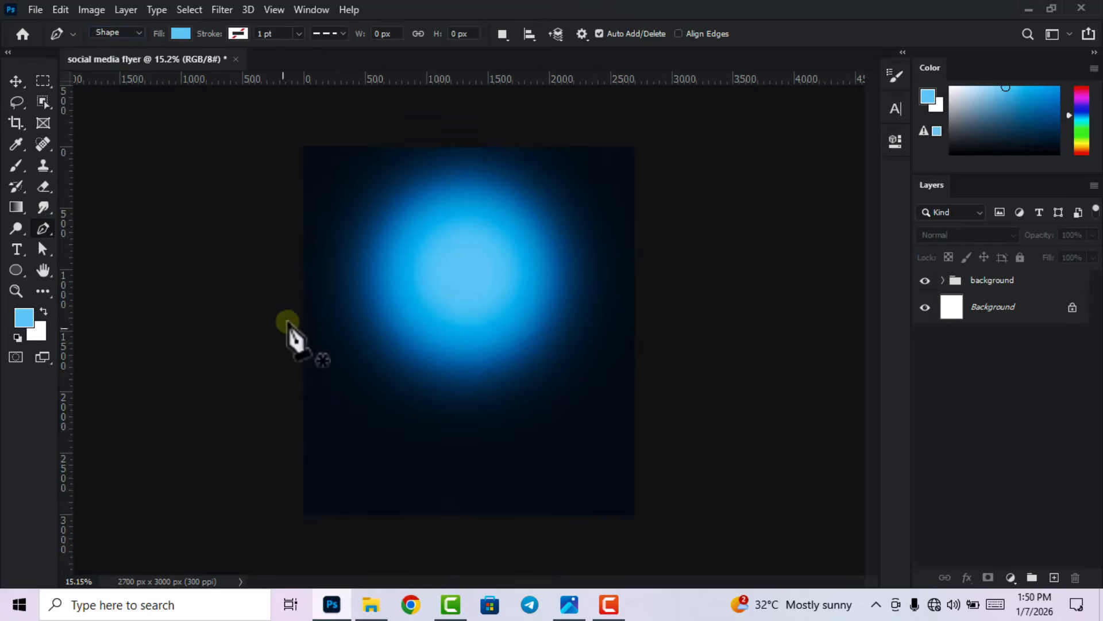
left_click(250, 408)
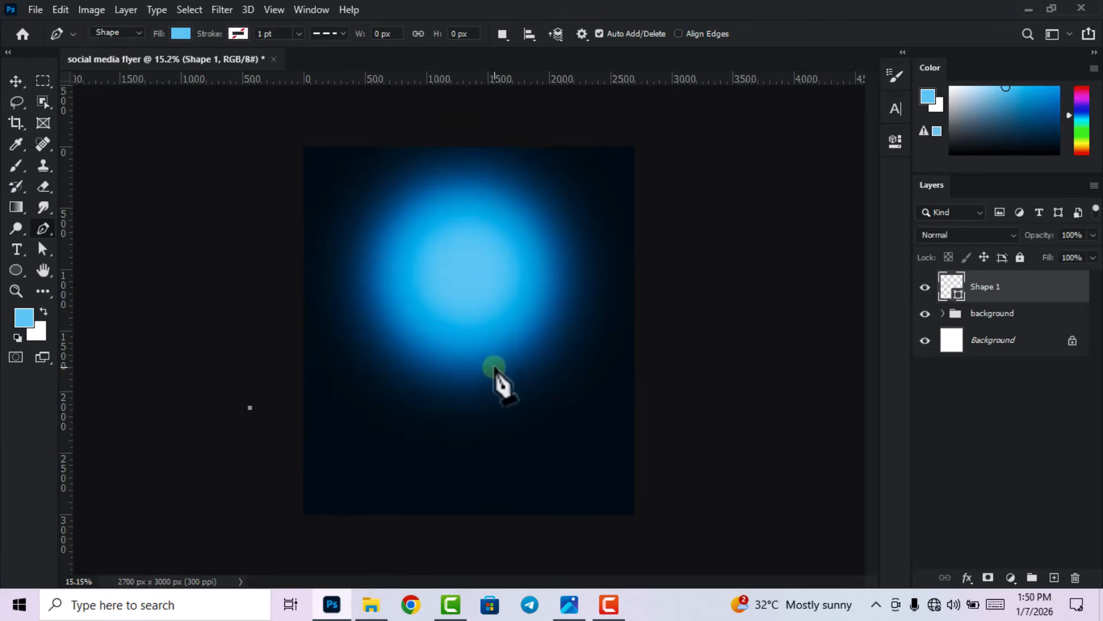
left_click_drag(493, 371, 539, 348)
left_click_drag(656, 309, 746, 303)
left_click(758, 407)
left_click(738, 540)
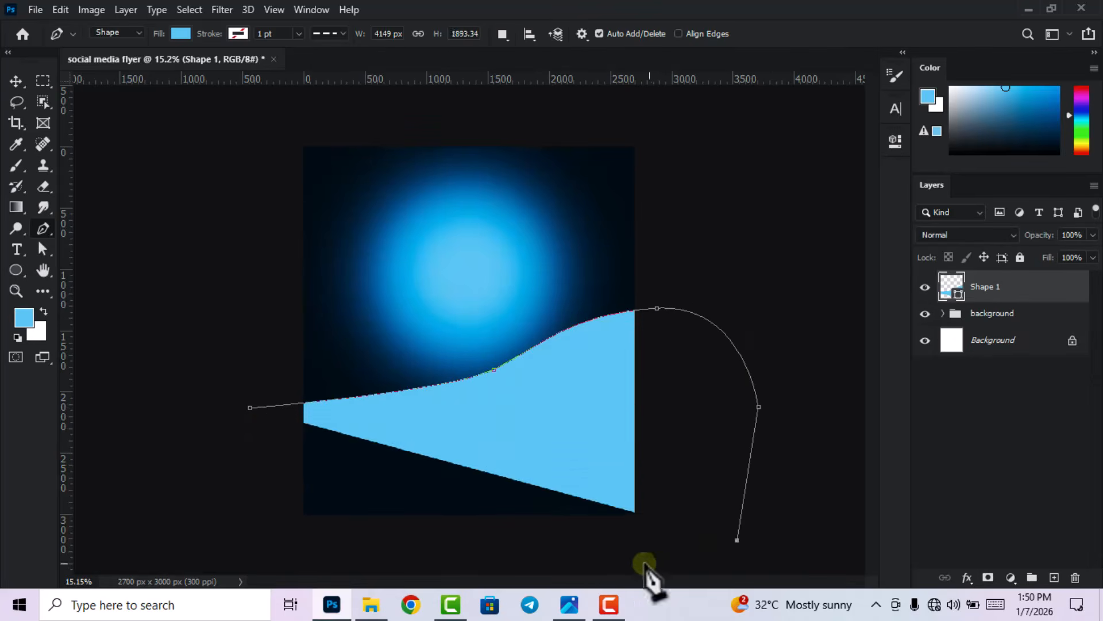
left_click_drag(625, 558, 637, 560)
left_click(266, 554)
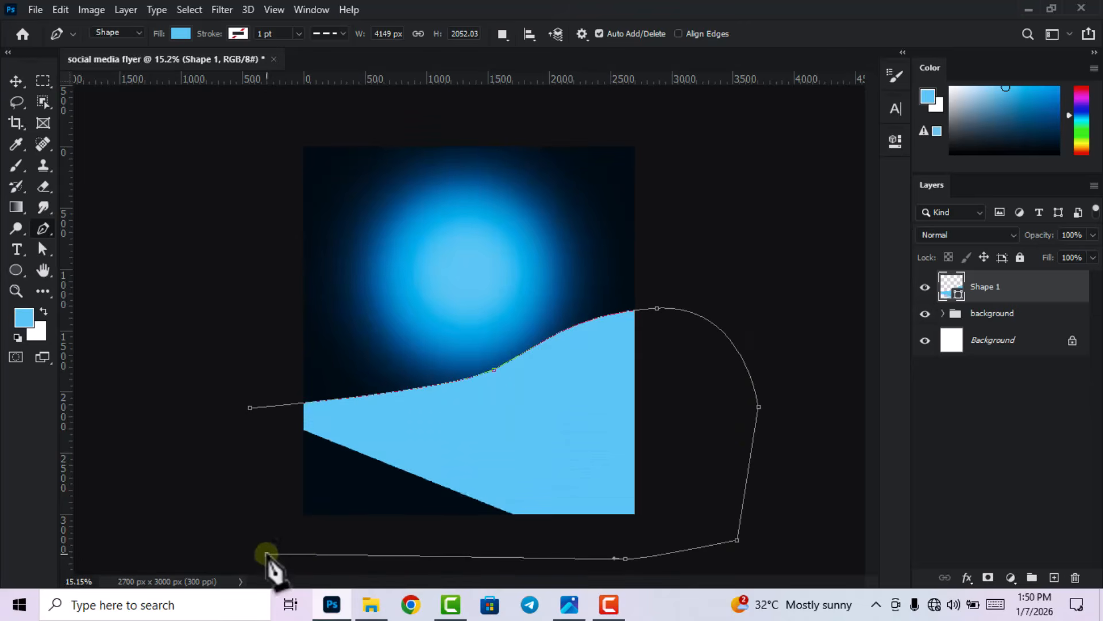
left_click(251, 407)
left_click(16, 82)
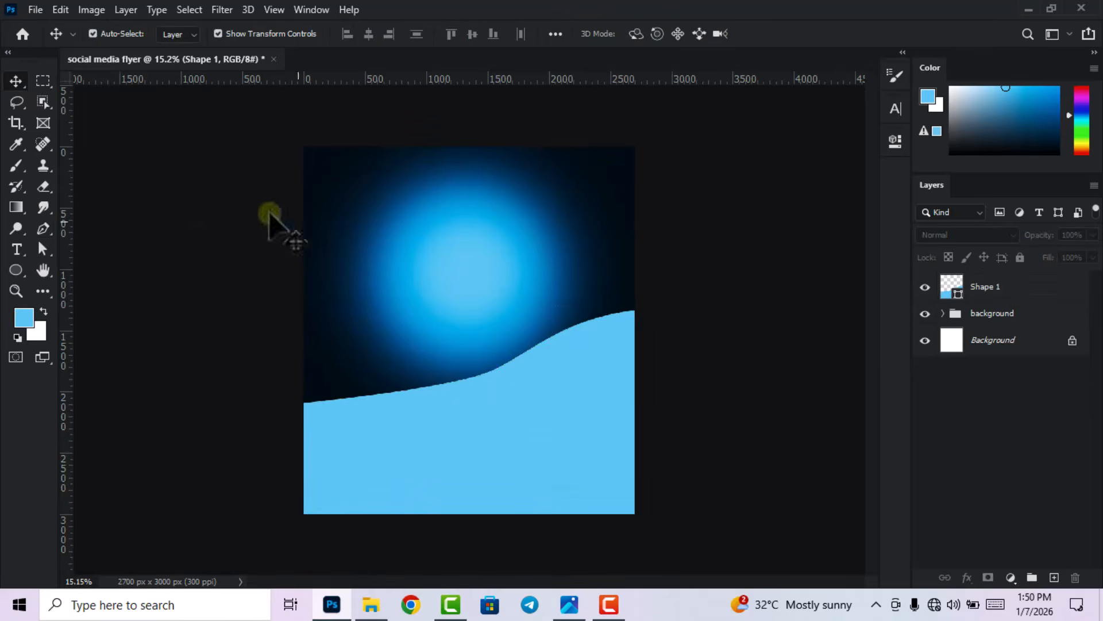
Set the wave shape's fill colour to dark navy 011521
scroll(505, 369, "down", 2)
scroll(547, 419, "up", 1)
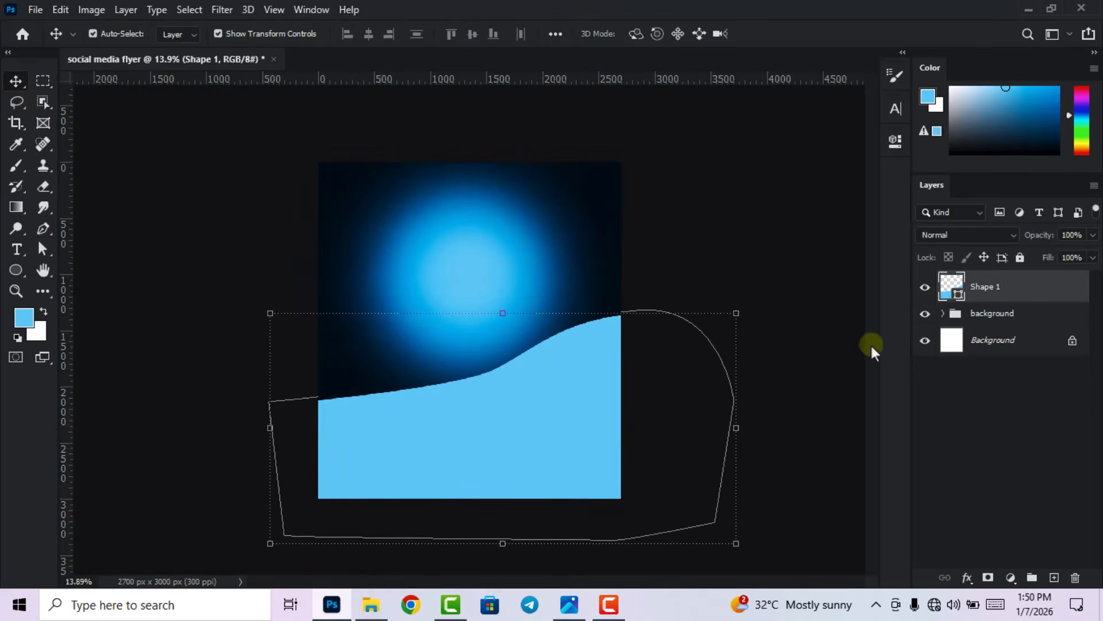
double_click(951, 288)
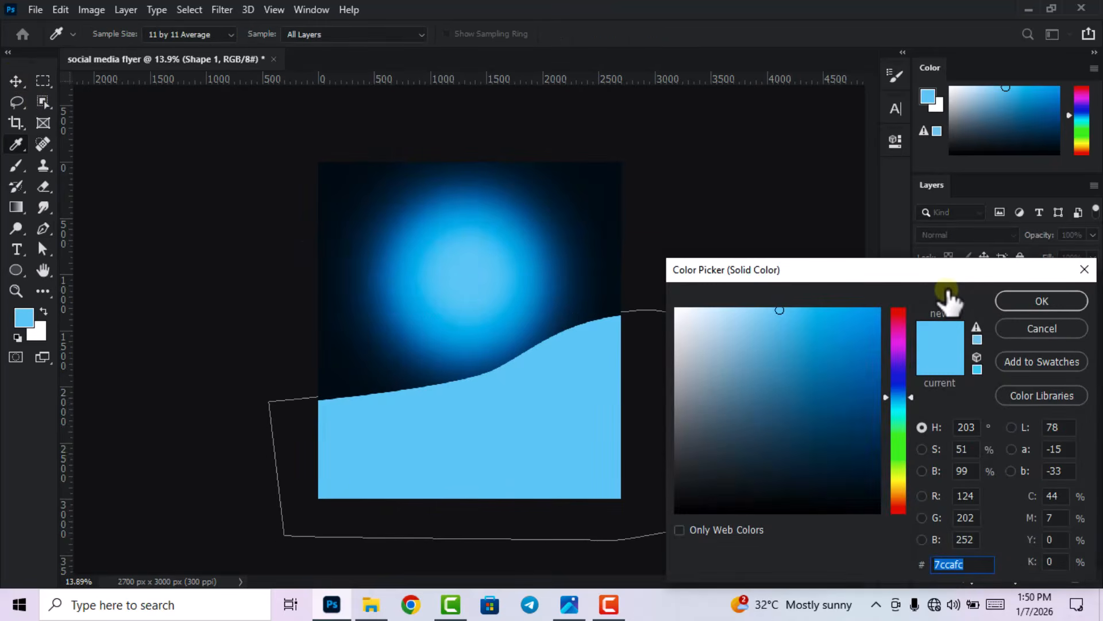
double_click(975, 568)
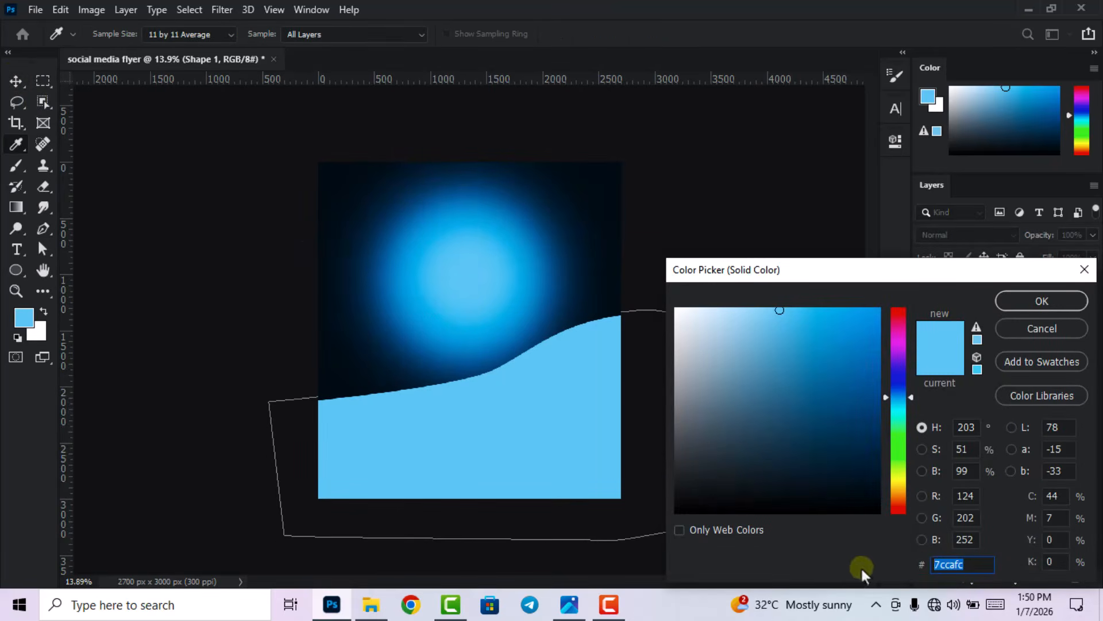
type("011")
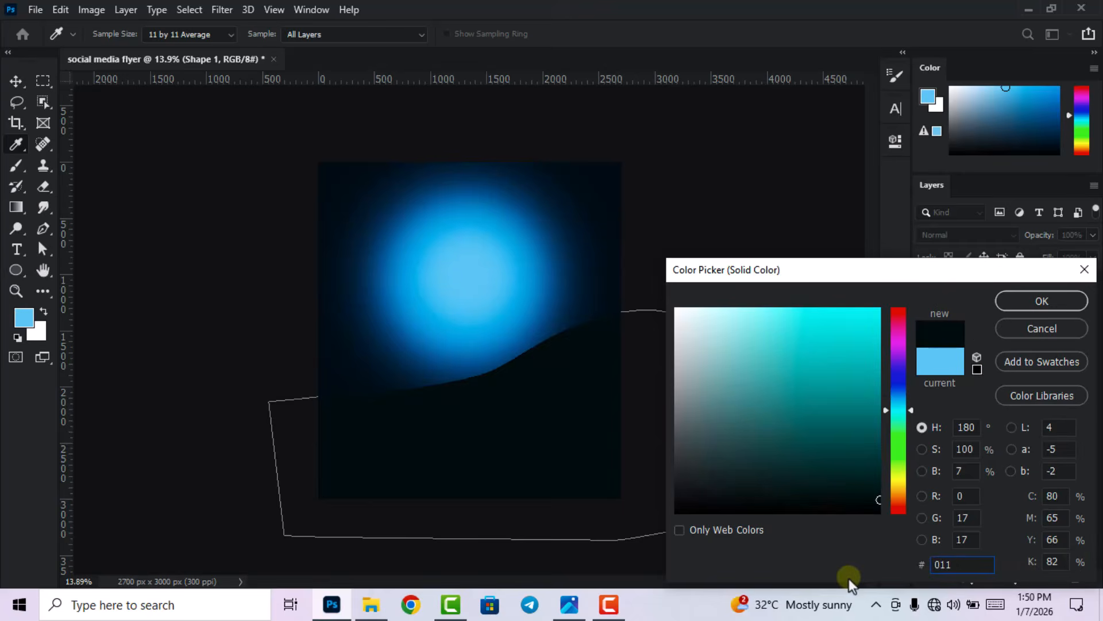
type("521")
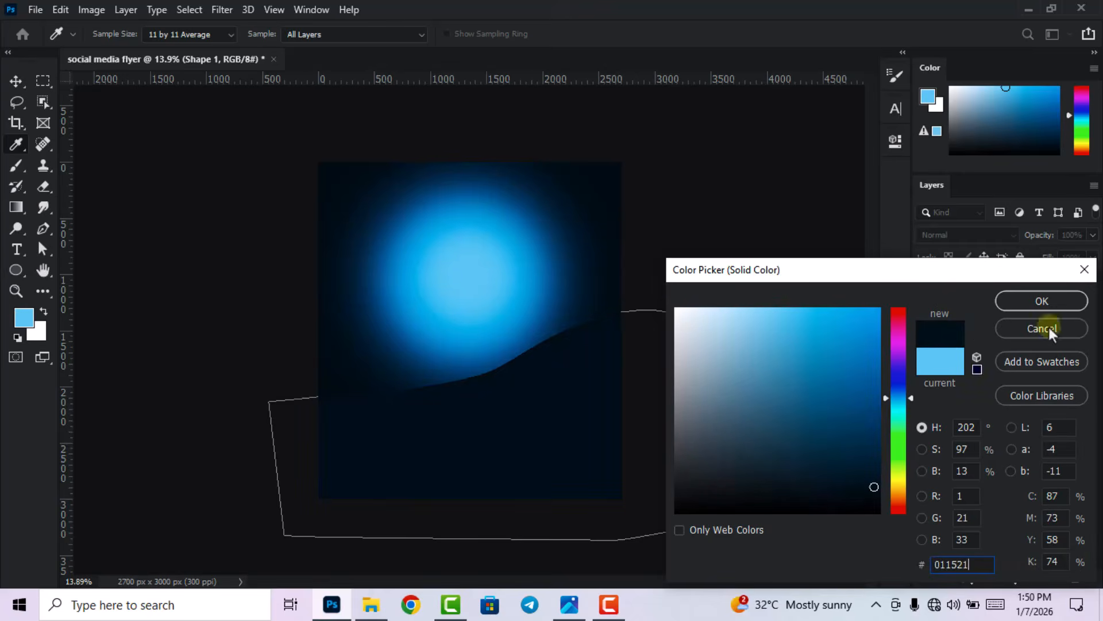
left_click(1043, 301)
key("v")
left_click(820, 352)
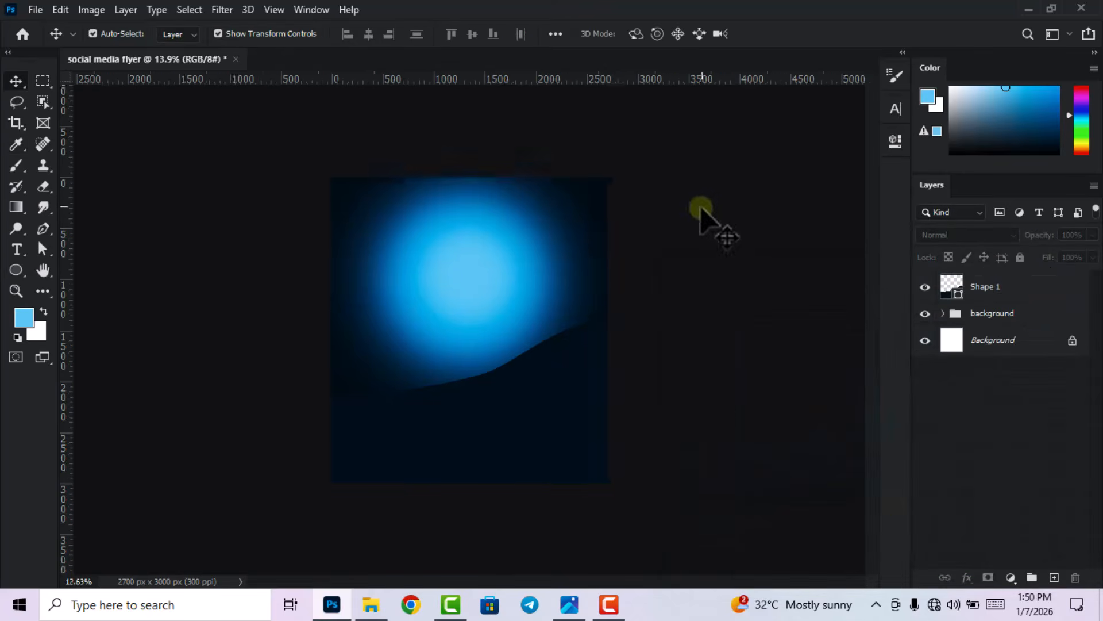
Place the black-and-white tribal pattern image Untitled-2 from File Explorer over the wave shape, scaled to about 152%
left_click(371, 604)
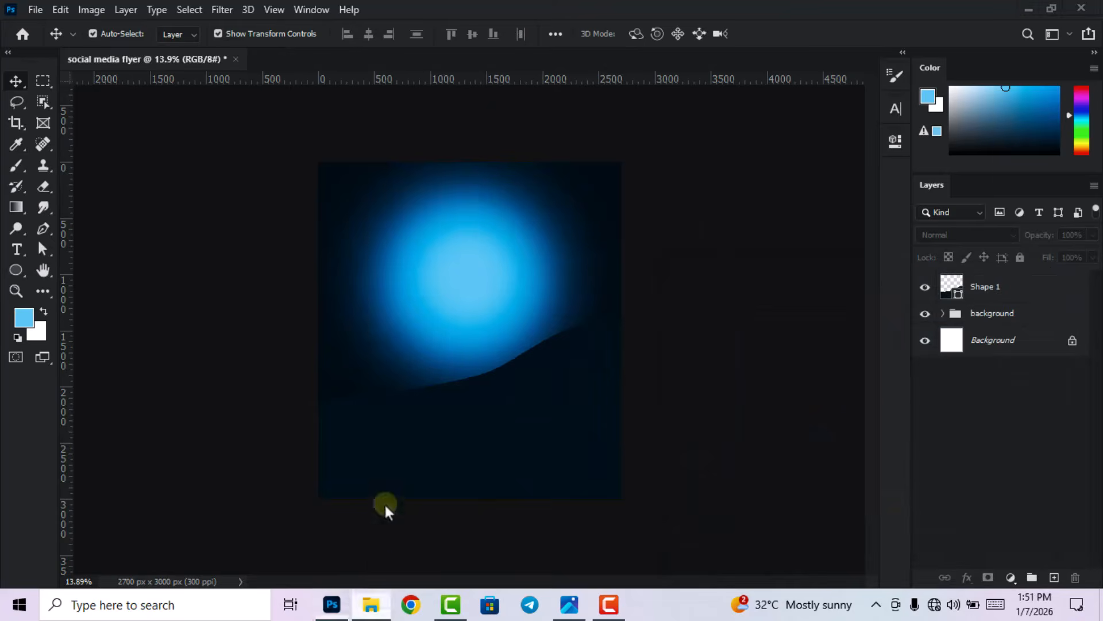
left_click_drag(172, 127, 469, 566)
left_click_drag(507, 396, 512, 402)
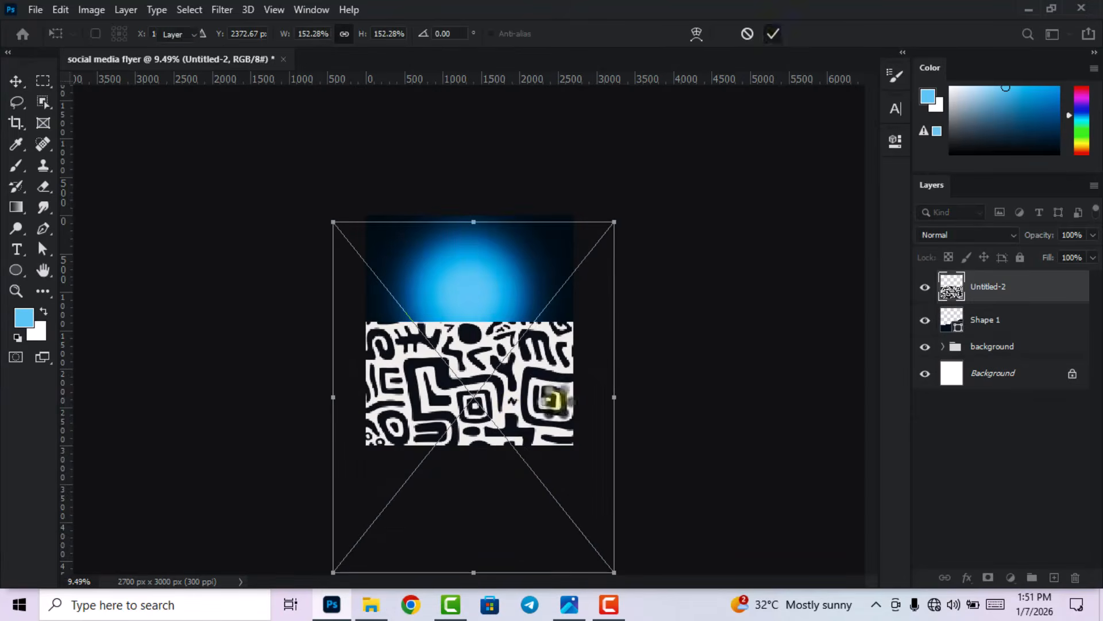
key("Return")
Clip the pattern layer to the wave shape with a clipping mask and set its blend mode to Overlay
right_click(1025, 283)
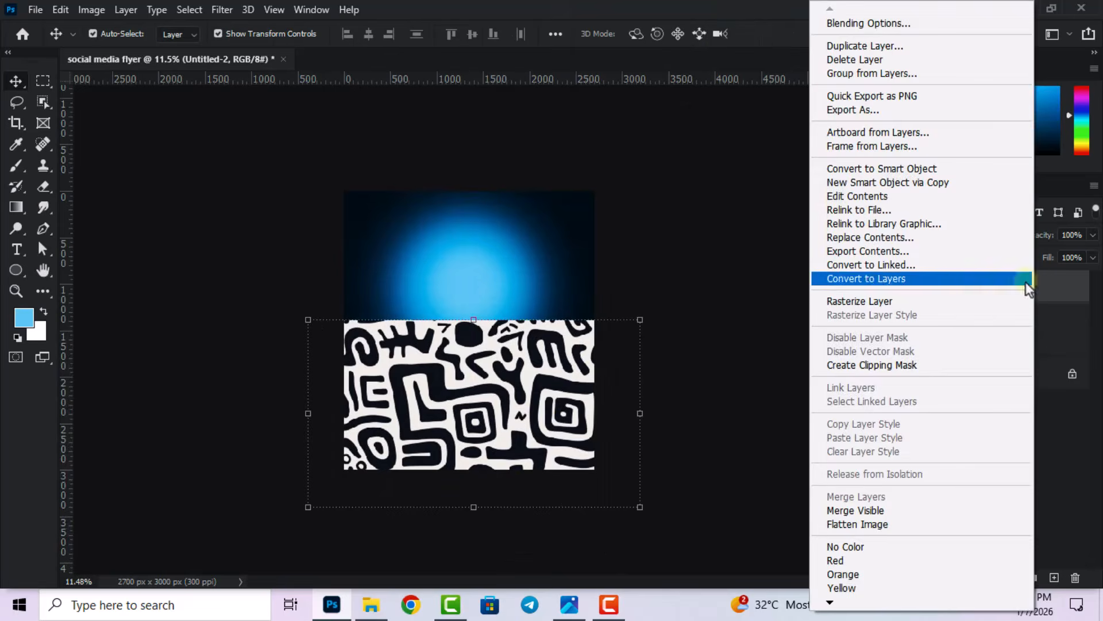
left_click(893, 364)
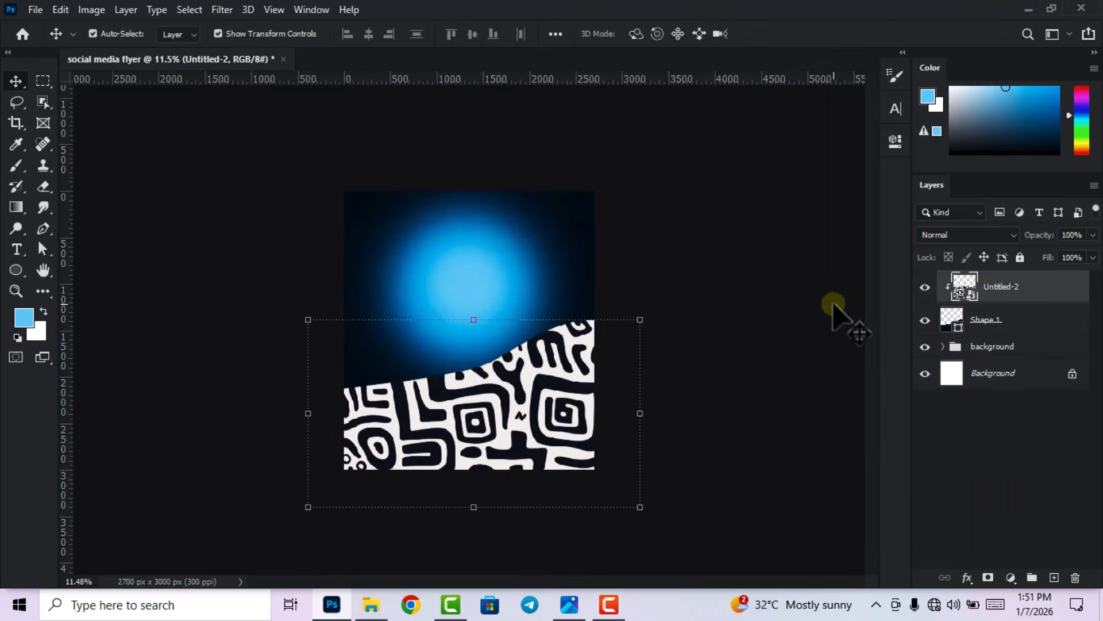
left_click(960, 236)
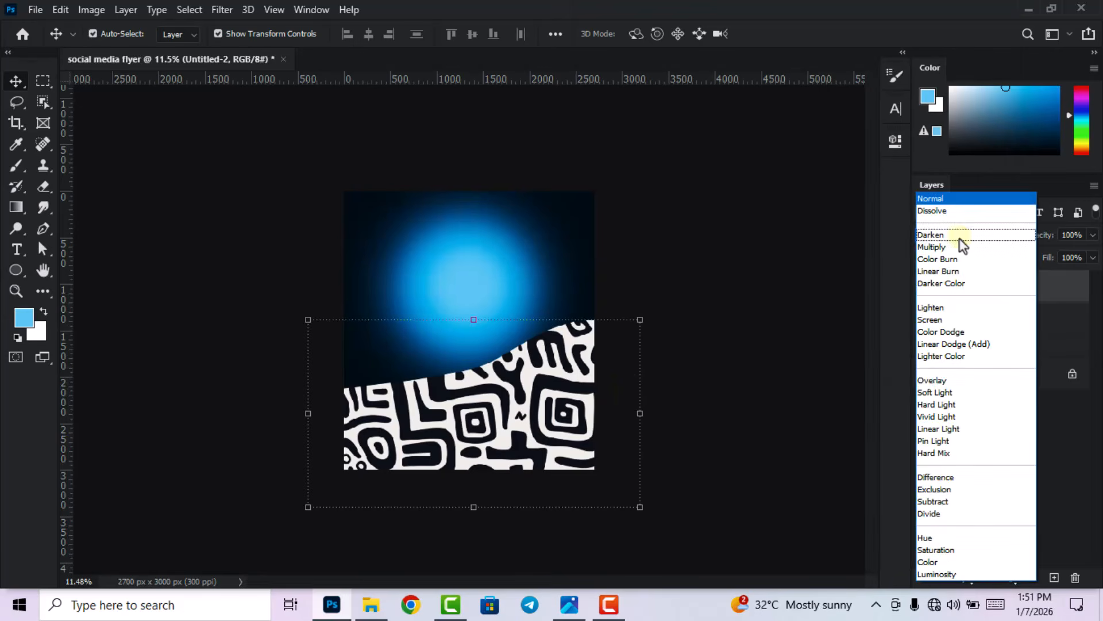
left_click(940, 382)
left_click(1023, 506)
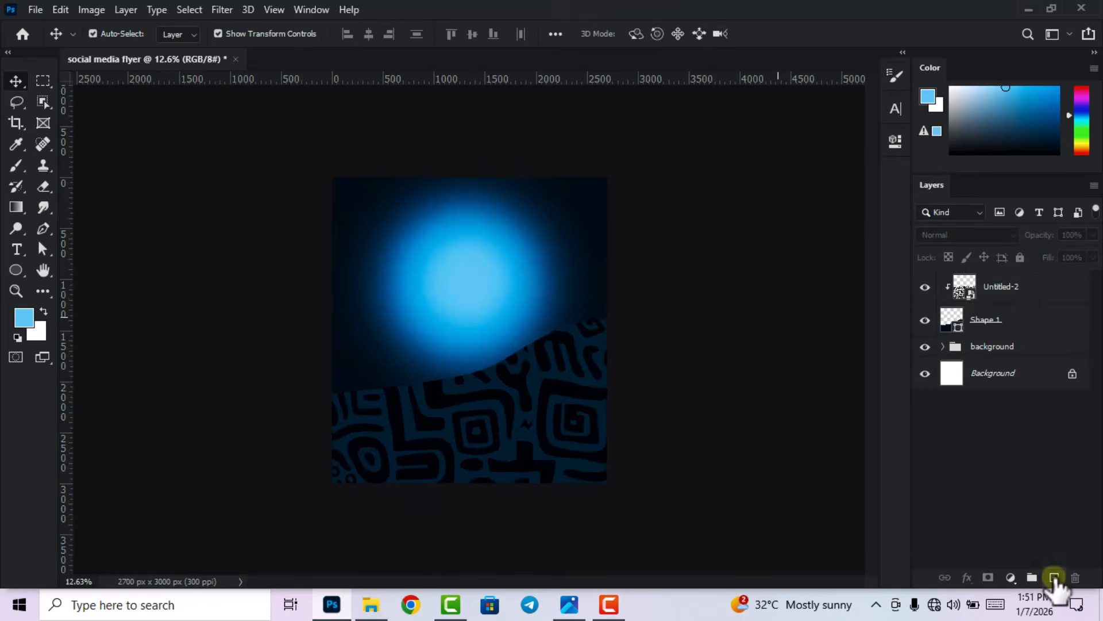
Add a new layer above the pattern layer and clip it to the wave shape with a clipping mask
left_click(1054, 578)
right_click(996, 292)
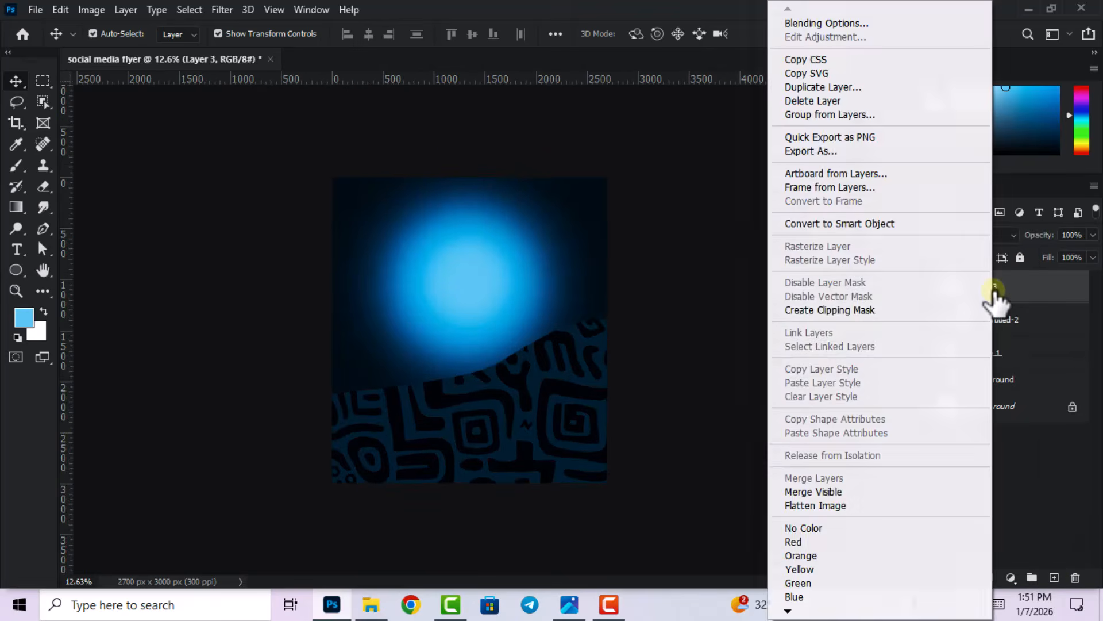
left_click(866, 311)
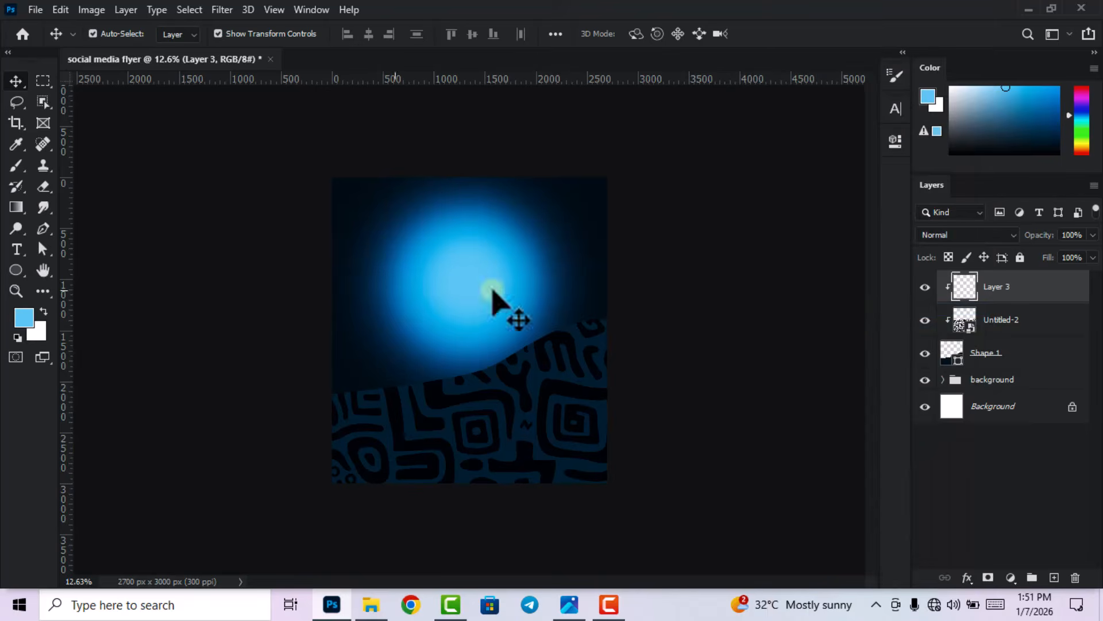
Set the foreground colour to medium blue 0085b4
left_click(23, 317)
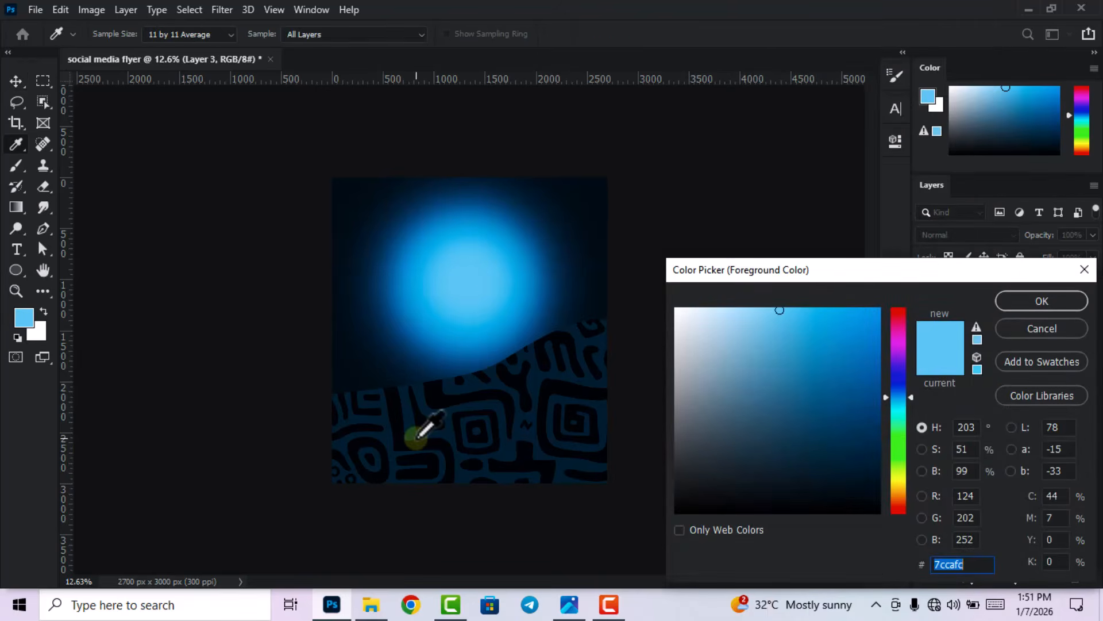
type("008")
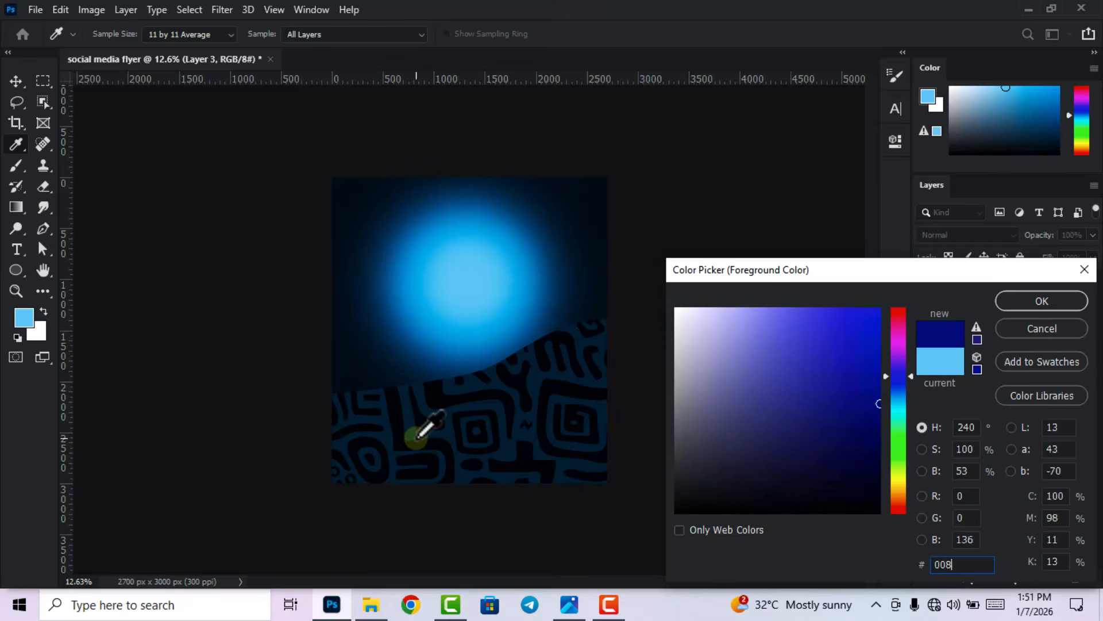
type("5b4")
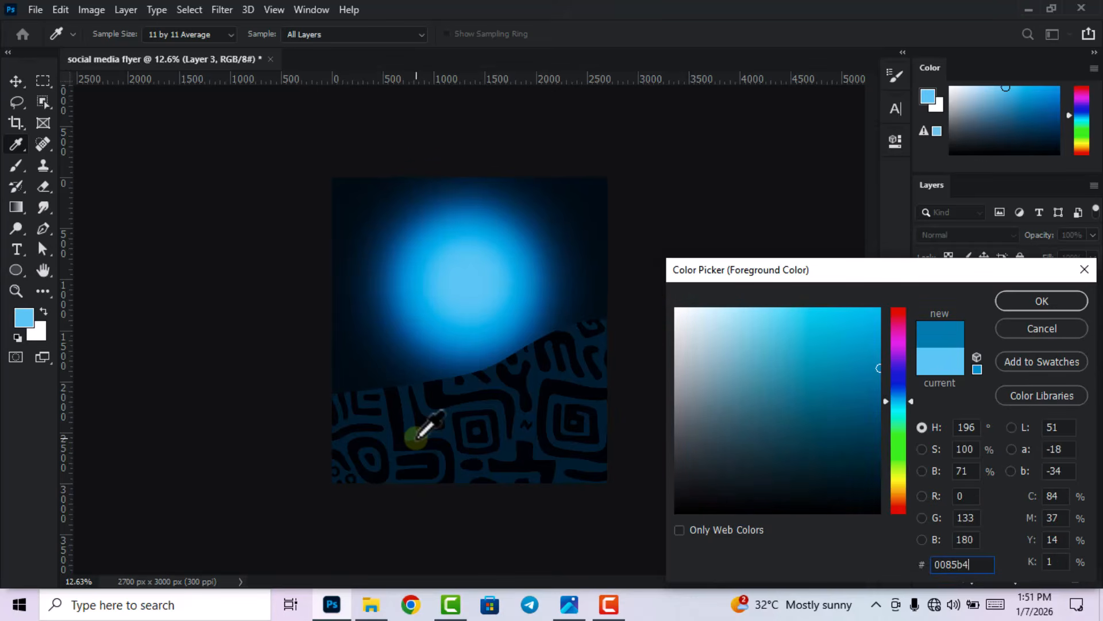
left_click(1040, 300)
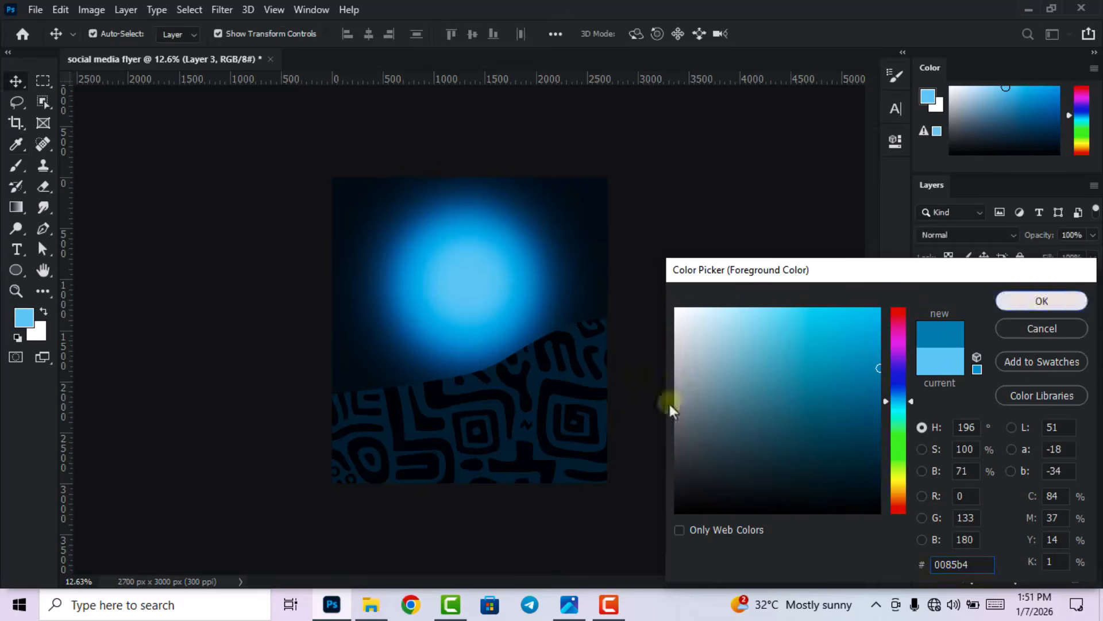
Paint a blue glow along the wave's upper edge on the clipped layer with the large Soft Round brush
left_click(16, 167)
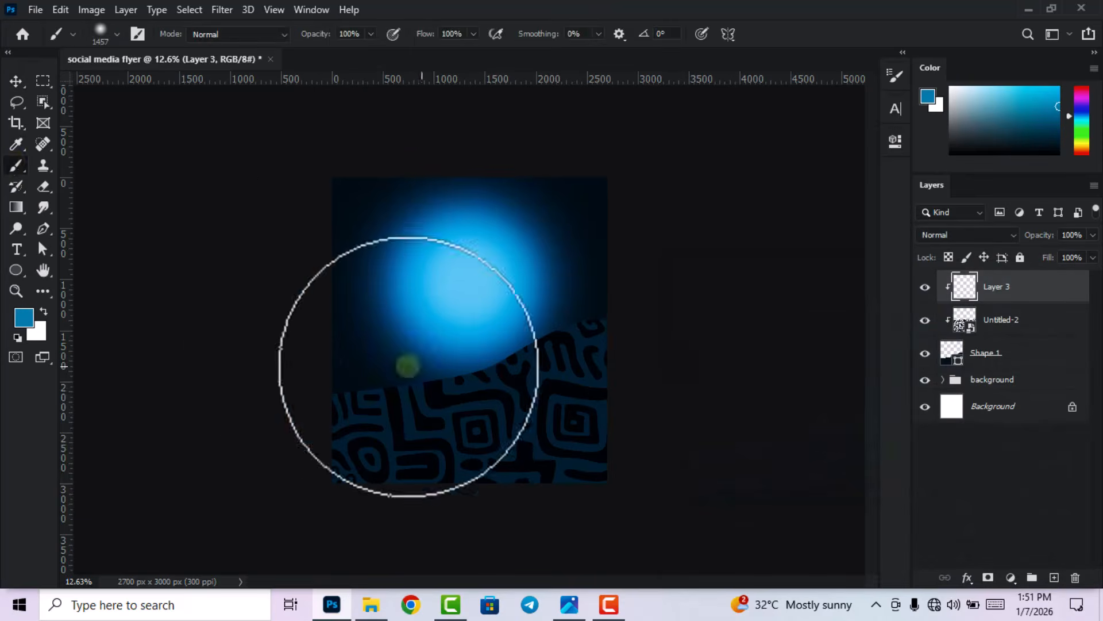
right_click(481, 325)
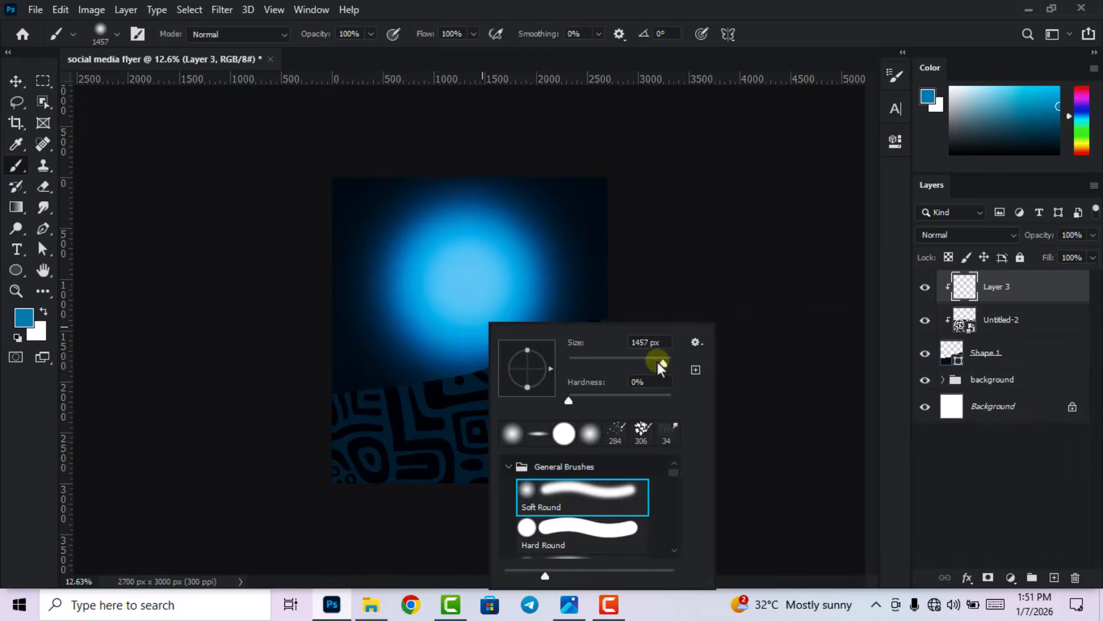
left_click(754, 9)
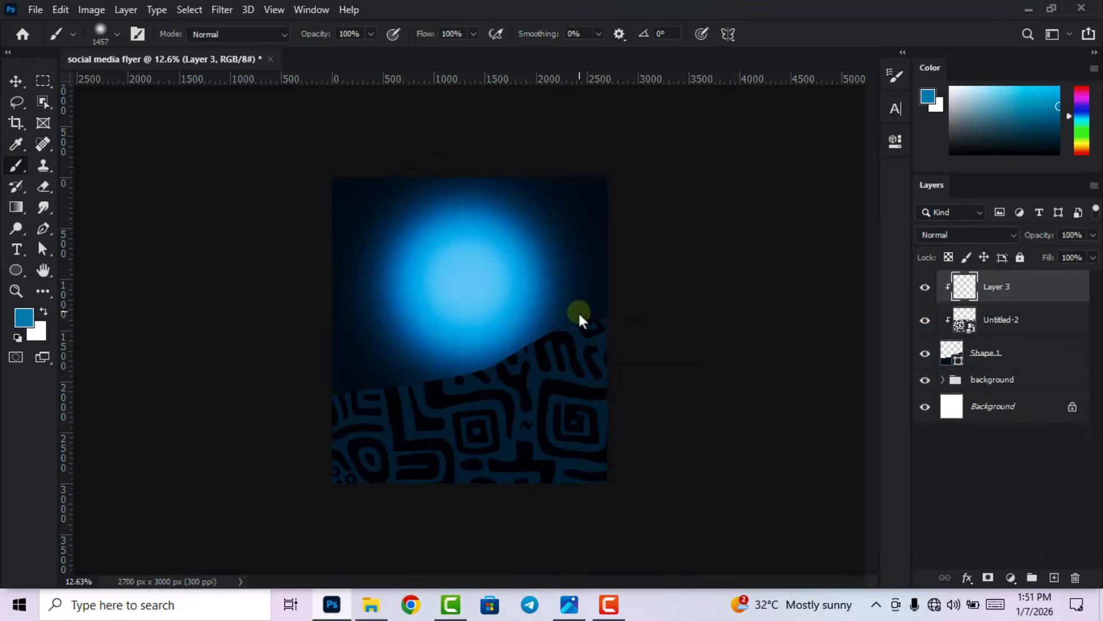
mouse_move(578, 312)
left_mouse_down()
mouse_move(371, 358)
mouse_move(158, 293)
left_mouse_up()
left_click(425, 323)
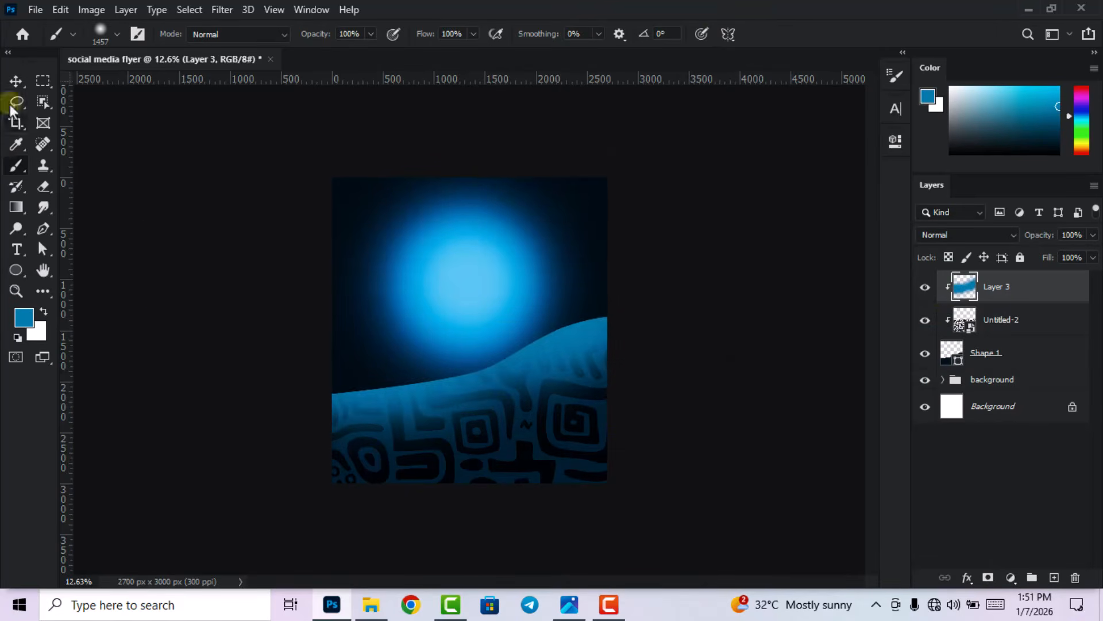
Scale the painted blue glow layer to about 102.25% and apply the transform
left_click(16, 81)
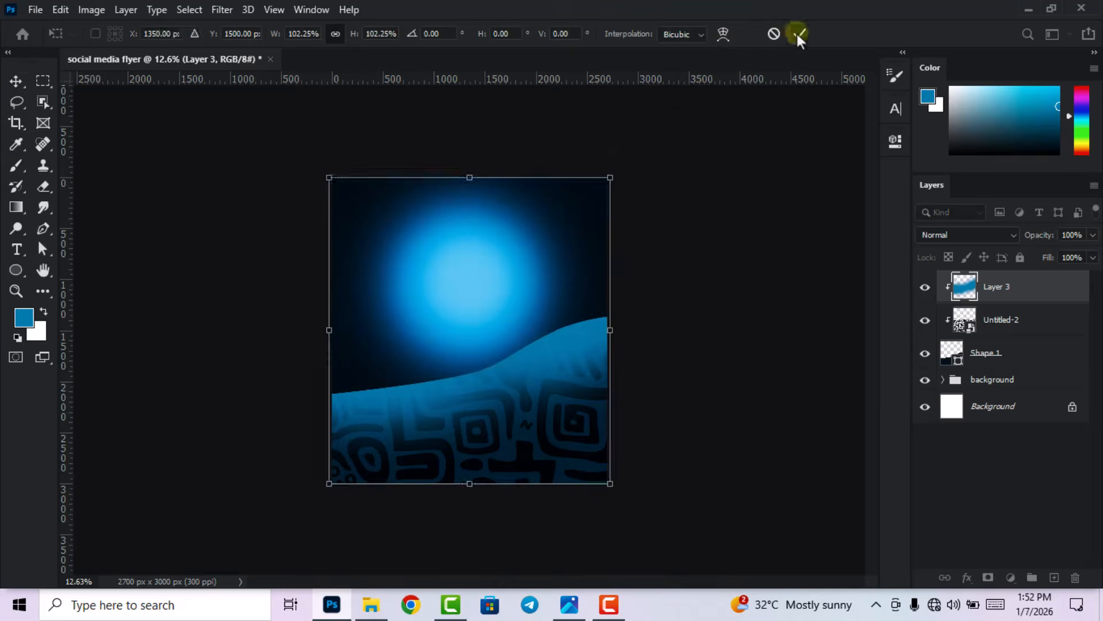
left_click(797, 33)
left_click(756, 334)
Add another new layer above the blue glow layer and clip it to the wave shape
scroll(523, 336, "down", 3)
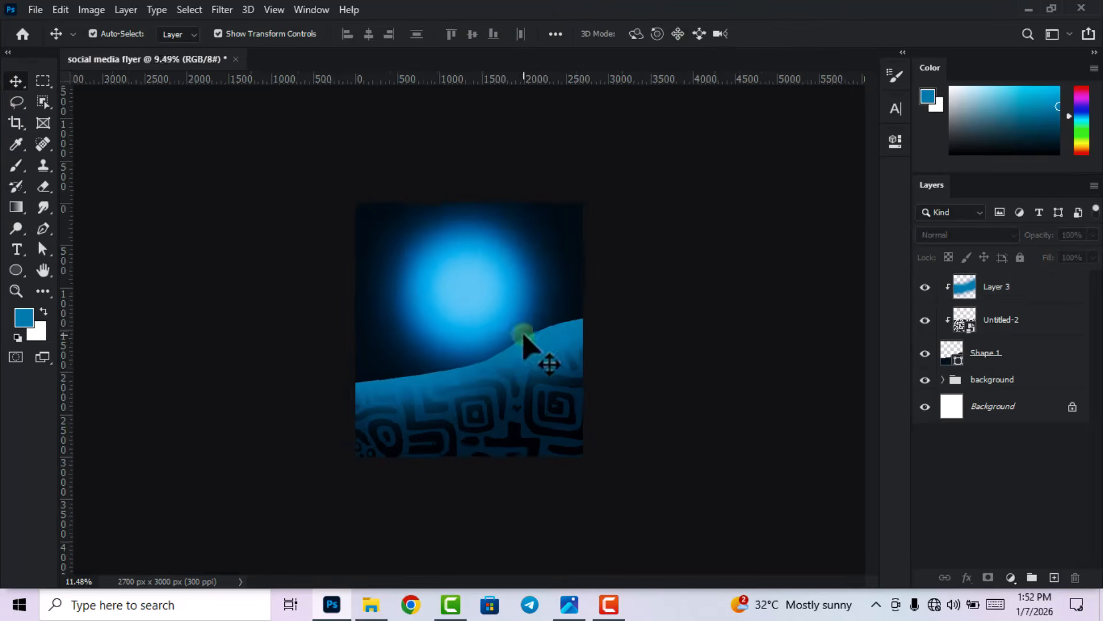
scroll(523, 336, "up", 2)
left_click(1054, 576)
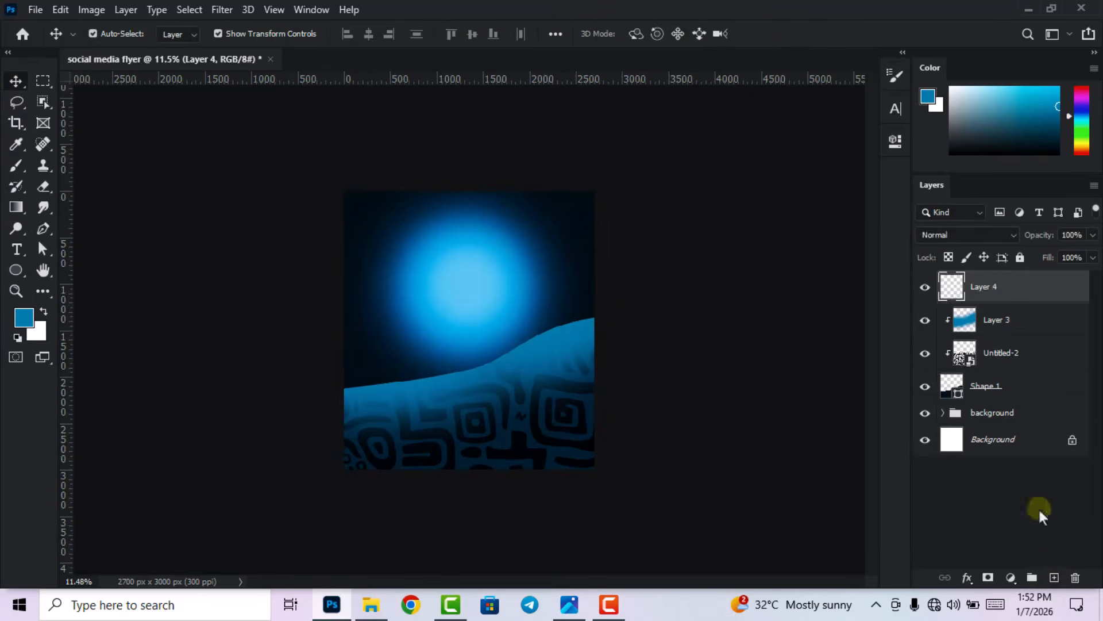
right_click(999, 293)
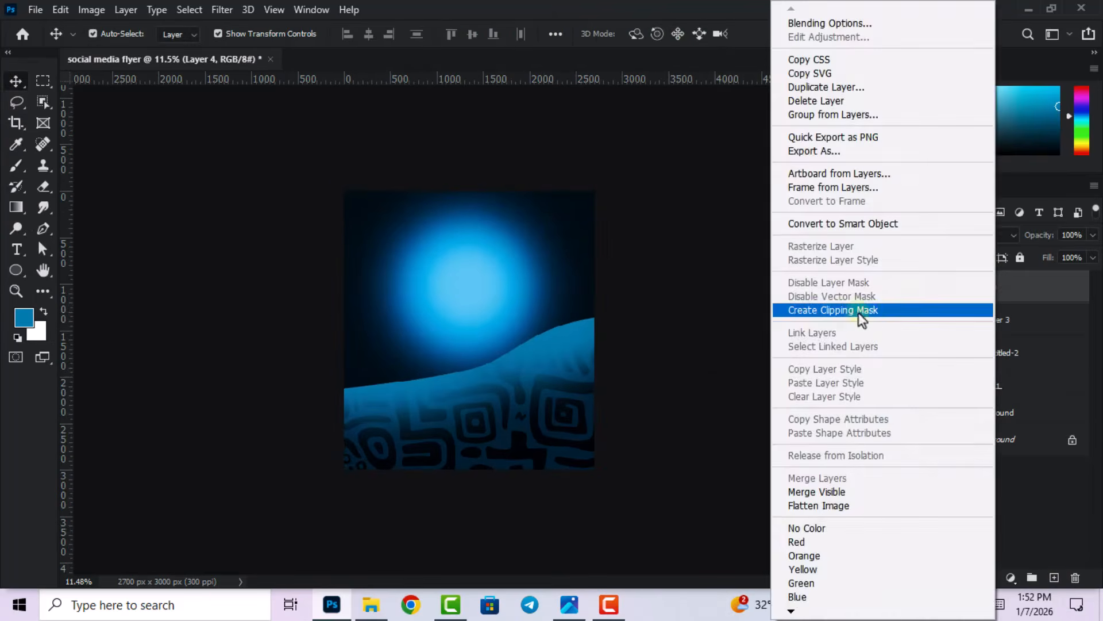
left_click(889, 315)
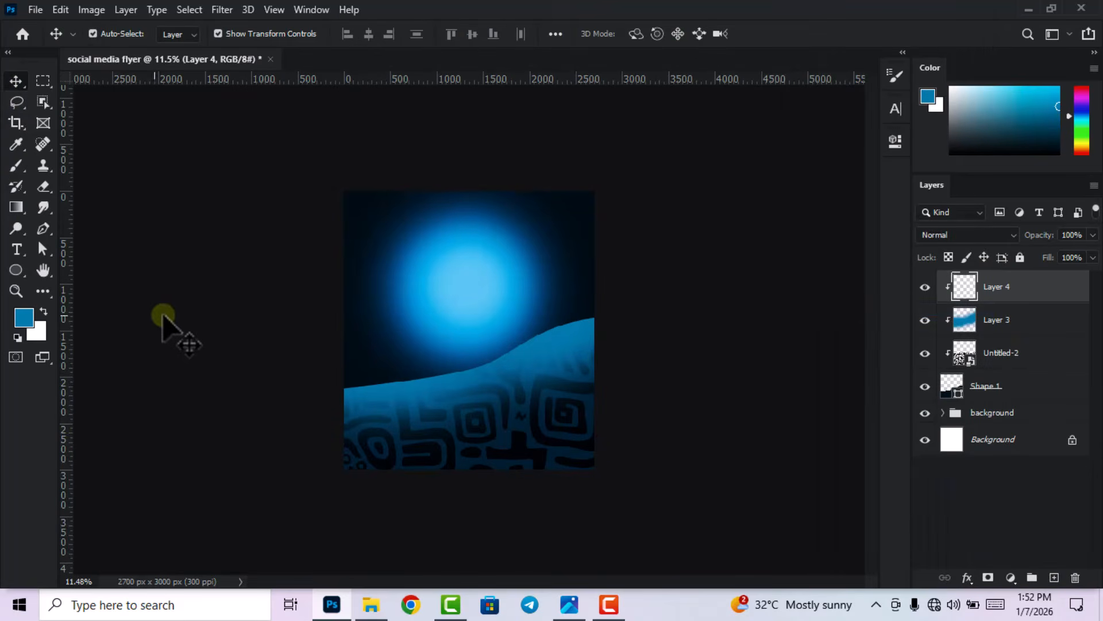
Set the foreground colour to bright blue 06beff
left_click(24, 320)
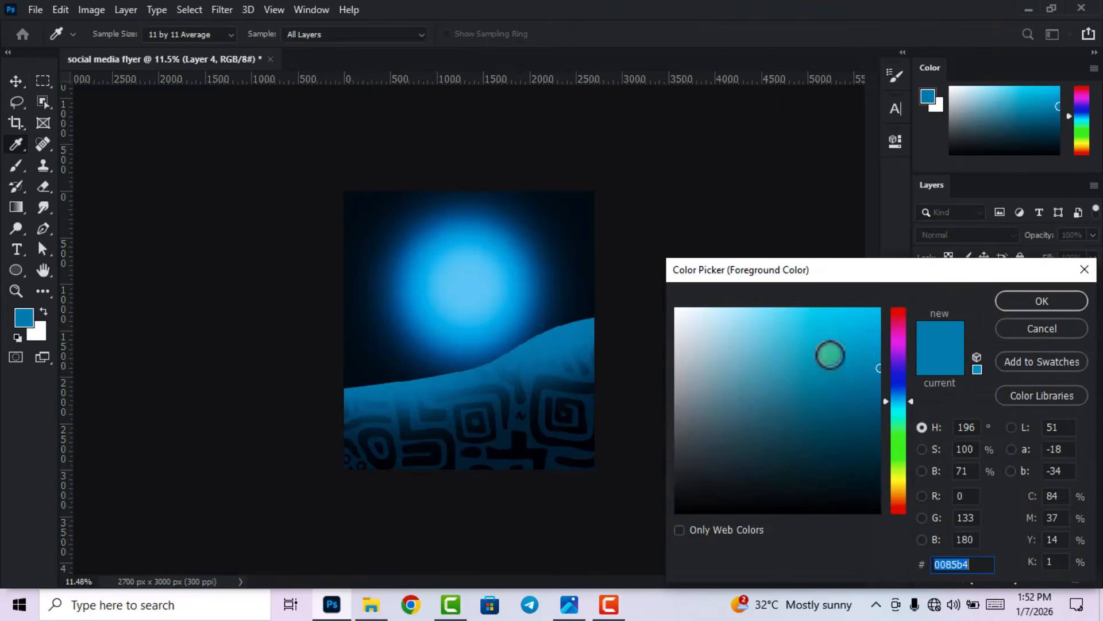
left_click_drag(873, 347, 876, 312)
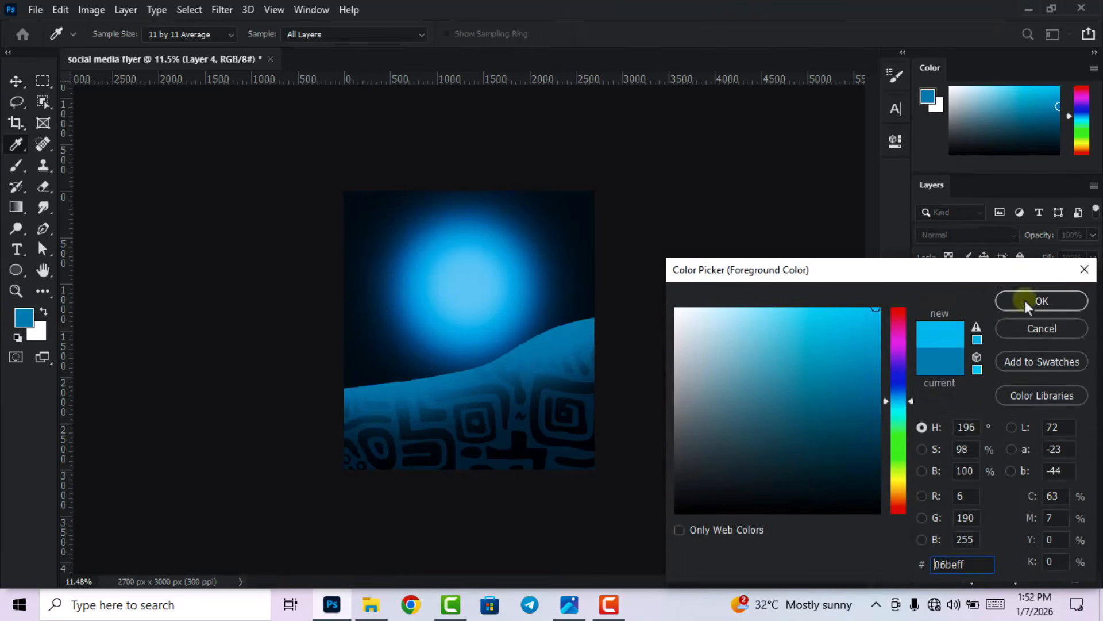
left_click(1025, 302)
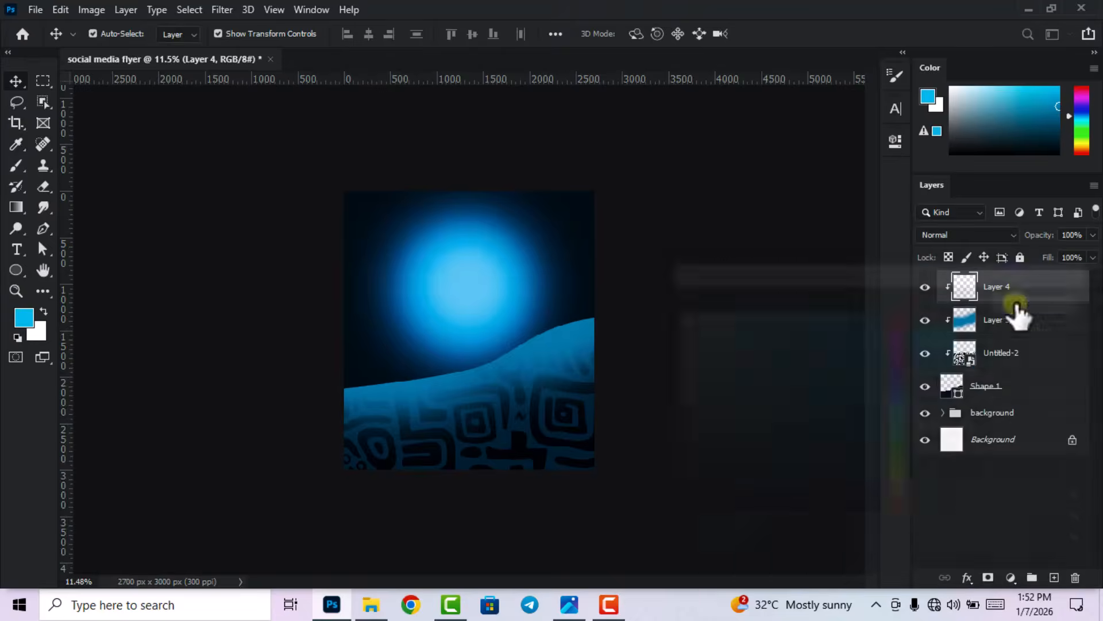
Paint bright highlights on the wave's right crest and left upper edge with a 480 px Soft Round brush
left_click(16, 167)
scroll(565, 323, "up", 1)
right_click(565, 323)
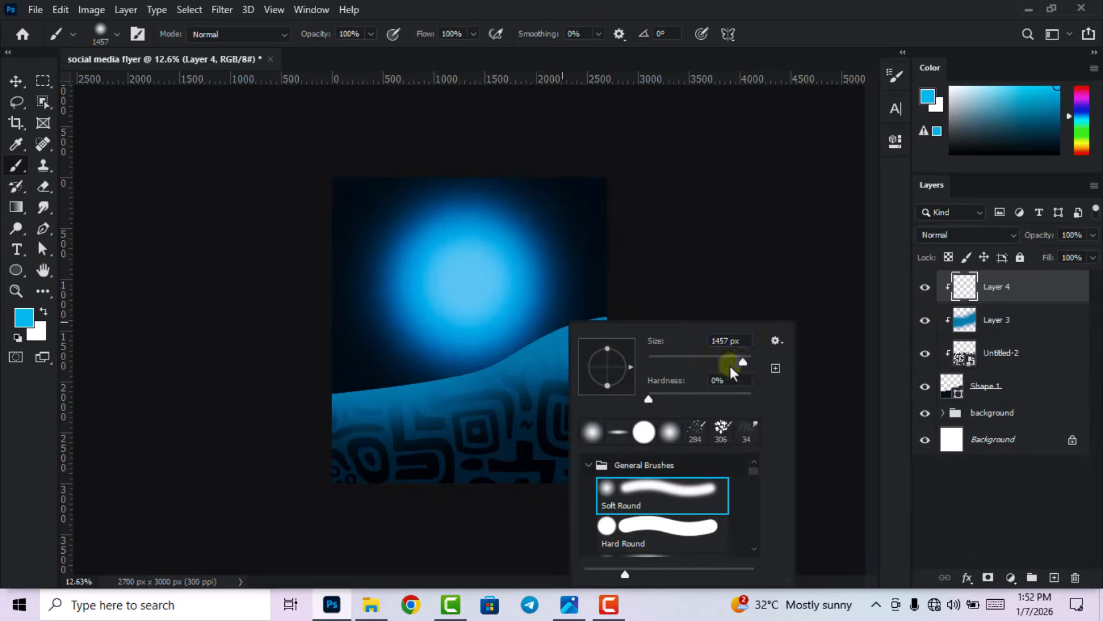
left_click_drag(741, 362, 678, 348)
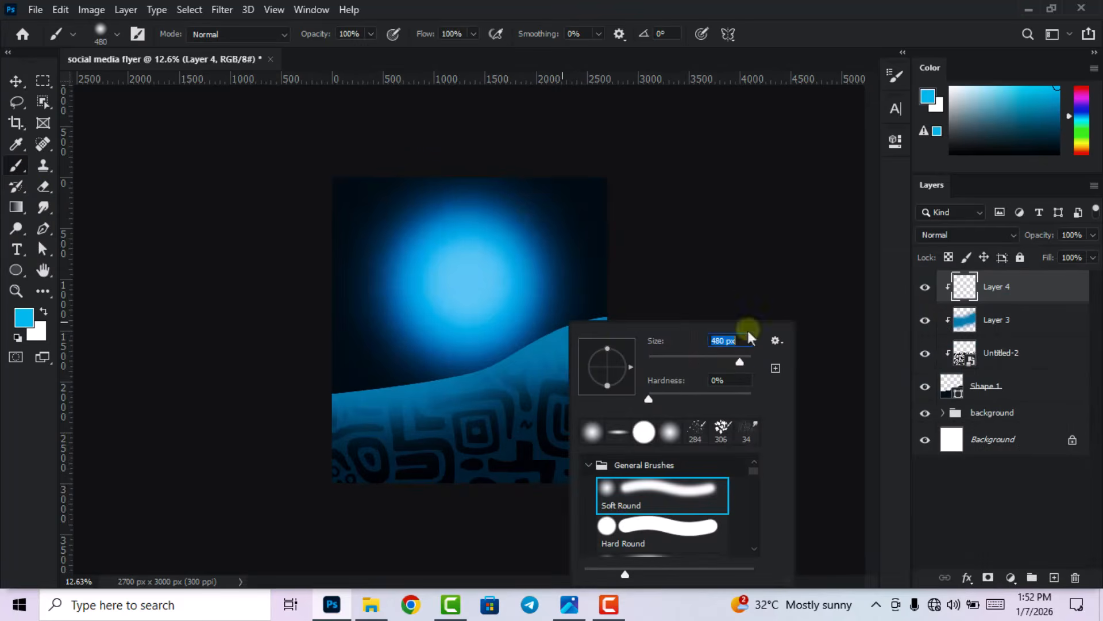
left_click(831, 23)
scroll(584, 249, "up", 1)
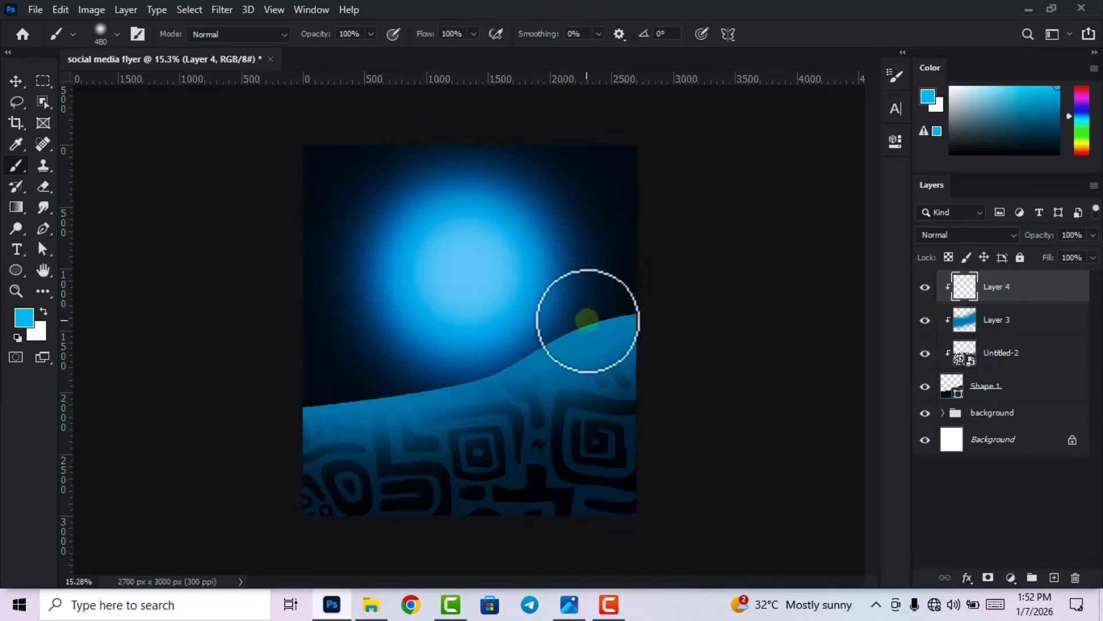
mouse_move(559, 335)
left_mouse_down()
mouse_move(588, 309)
mouse_move(555, 335)
mouse_move(606, 293)
left_mouse_up()
mouse_move(352, 394)
left_mouse_down()
mouse_move(338, 398)
mouse_move(345, 403)
left_mouse_up()
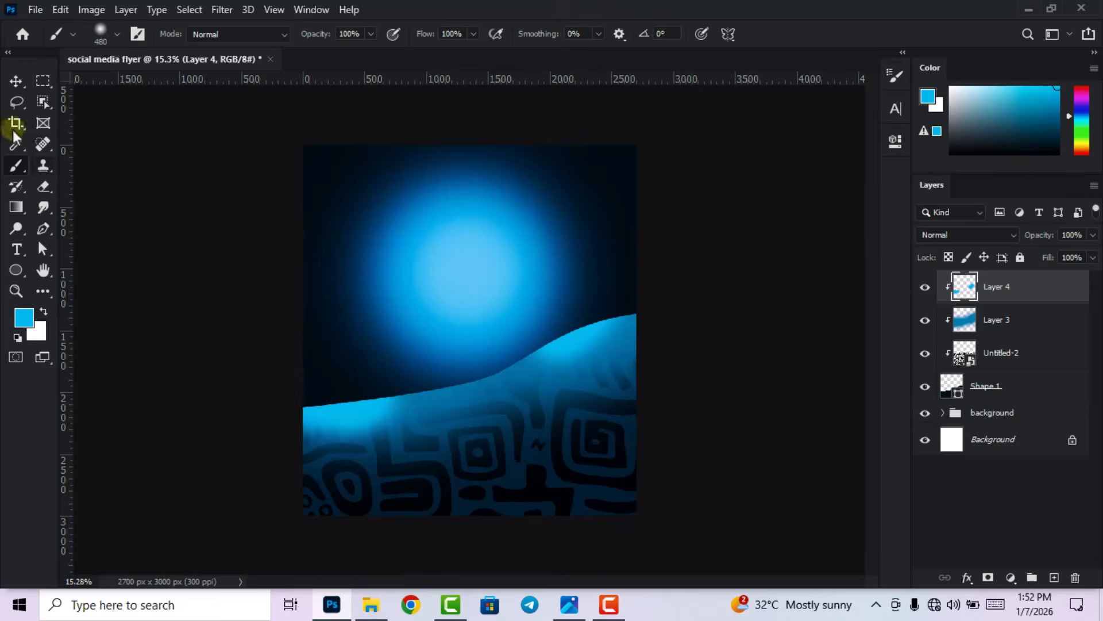
left_click(15, 82)
left_click(133, 178)
scroll(478, 291, "down", 3)
scroll(478, 291, "up", 1)
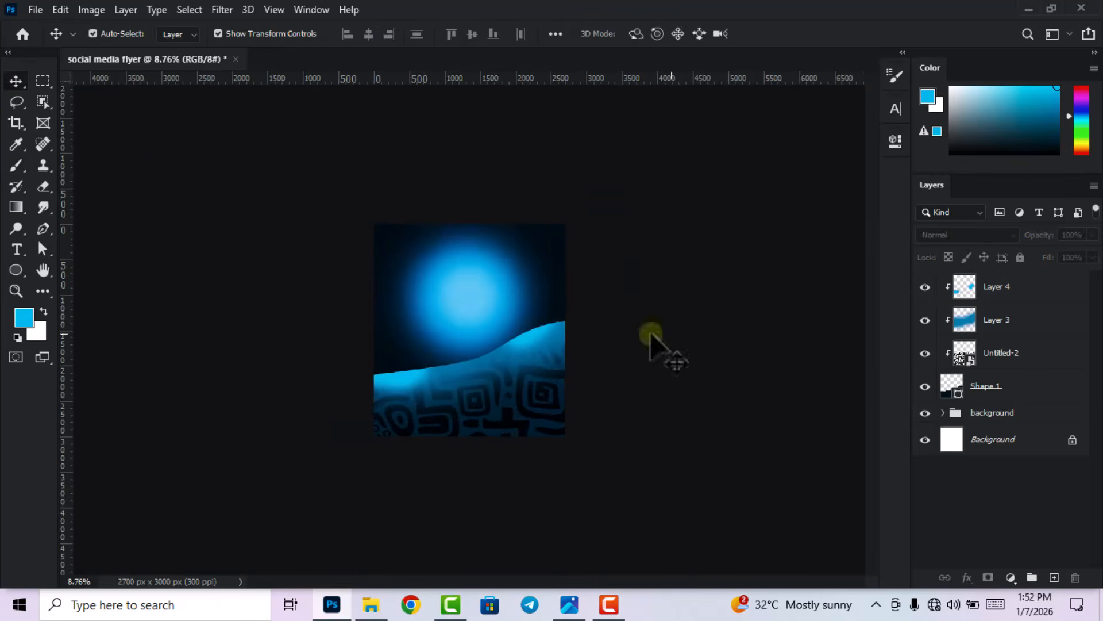
Group the wave shape with its pattern layer and the two clipped glow layers
left_click(1010, 386)
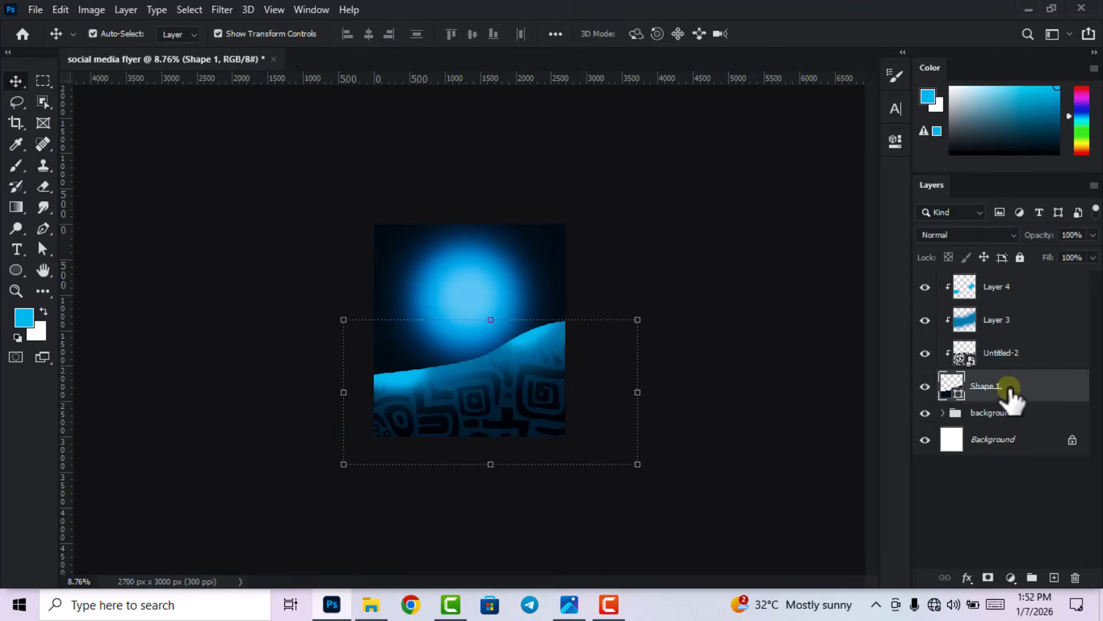
left_click(1017, 290, "shift")
left_click_drag(1044, 394, 1032, 576)
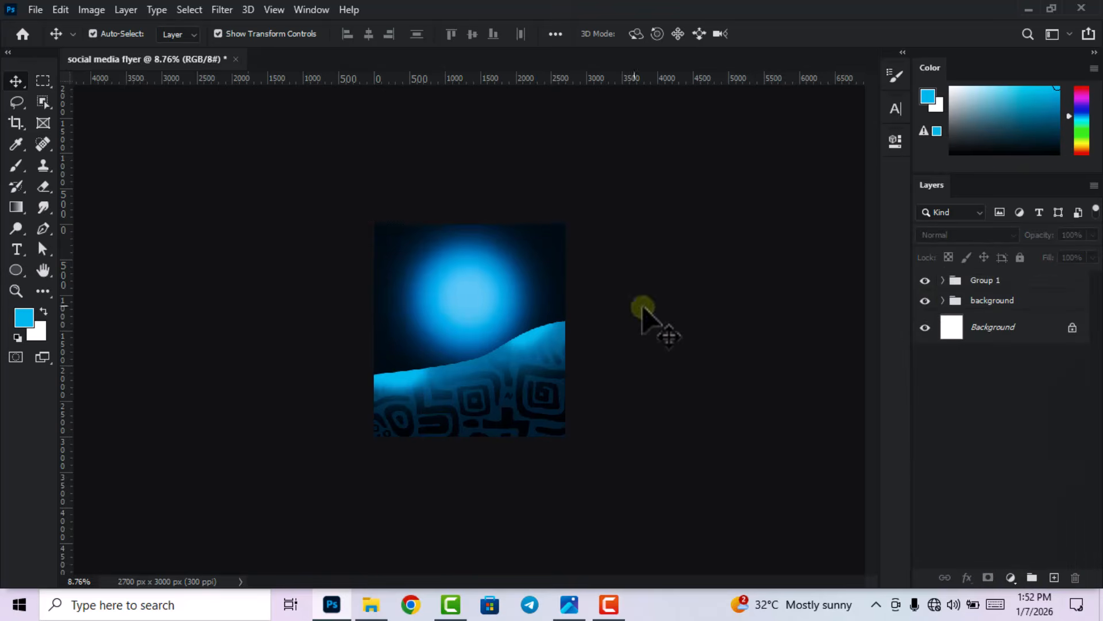
Insert a text line beside the glow circle and set its font to Montserrat ExtraLight at 36 pt
scroll(642, 307, "up", 2)
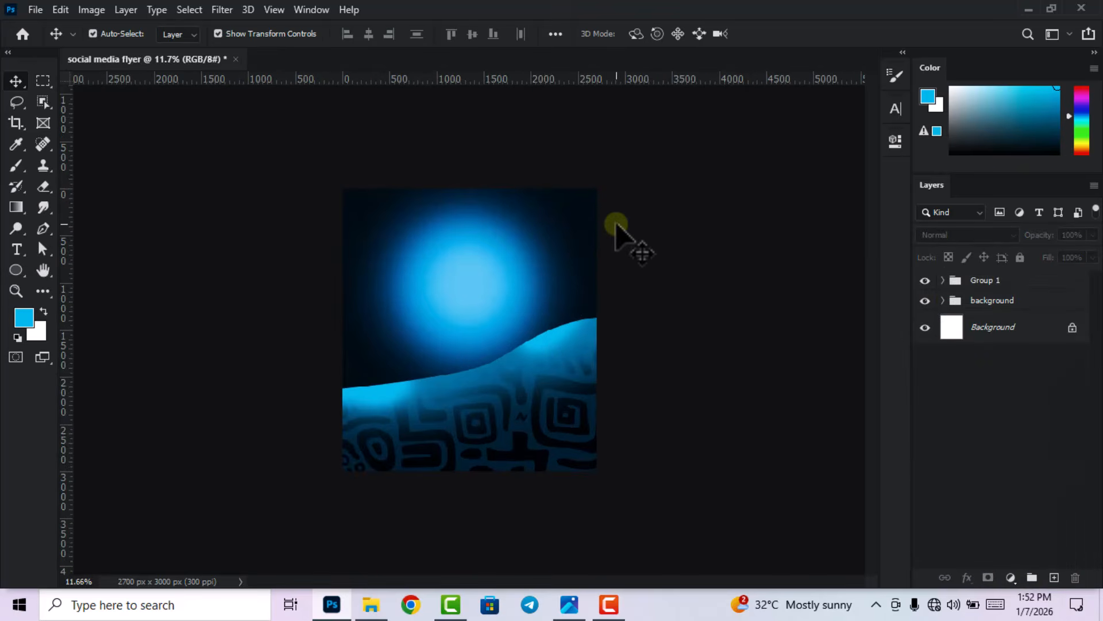
scroll(492, 209, "up", 2)
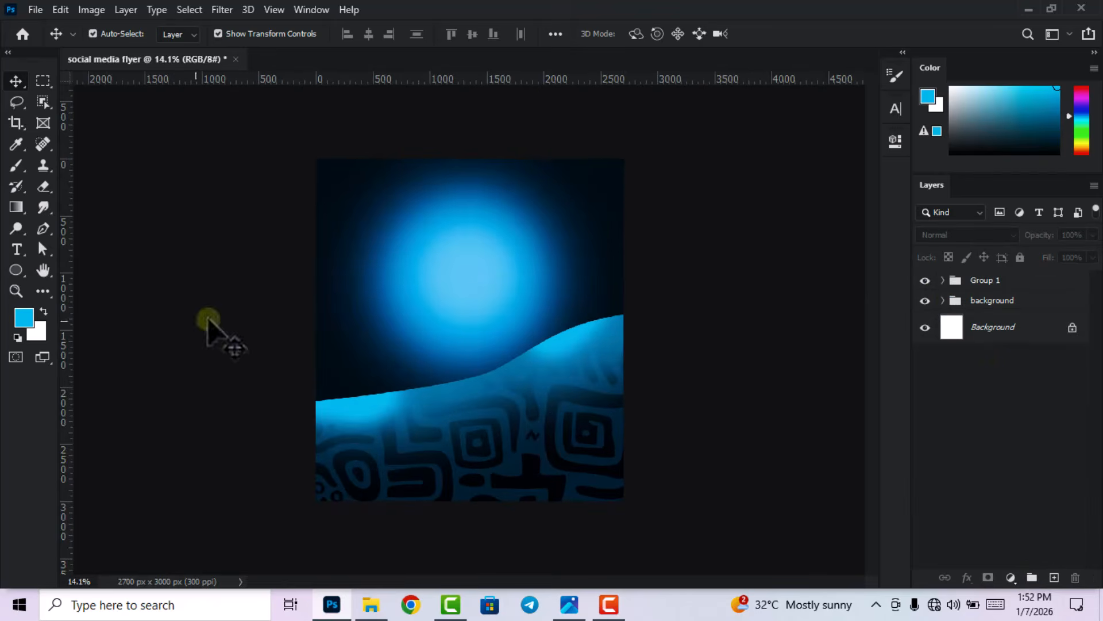
left_click(16, 251)
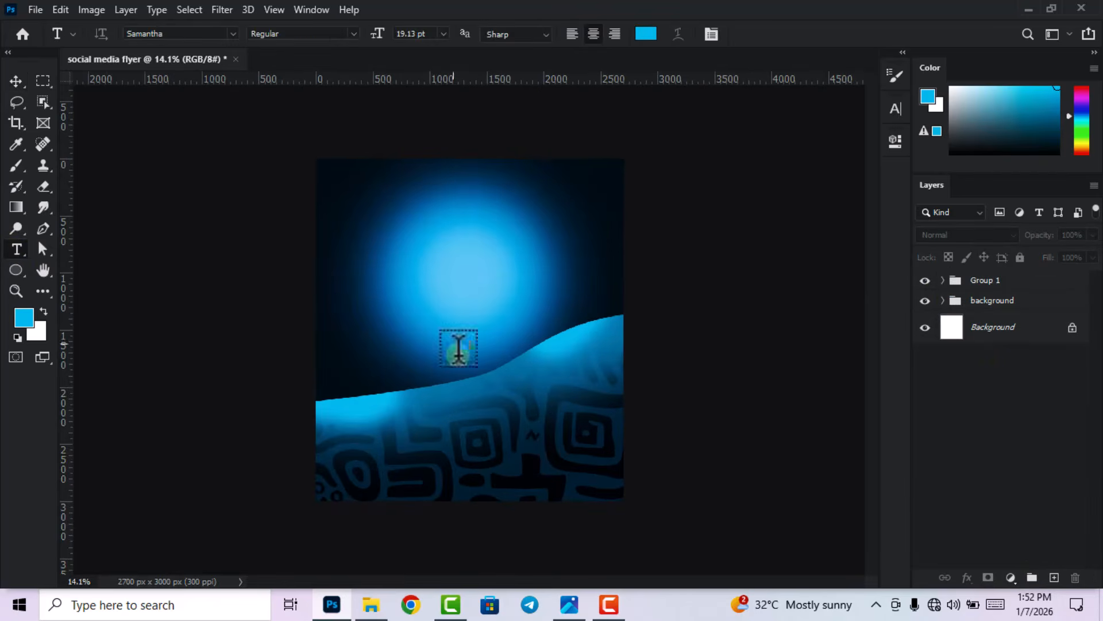
left_click(378, 310)
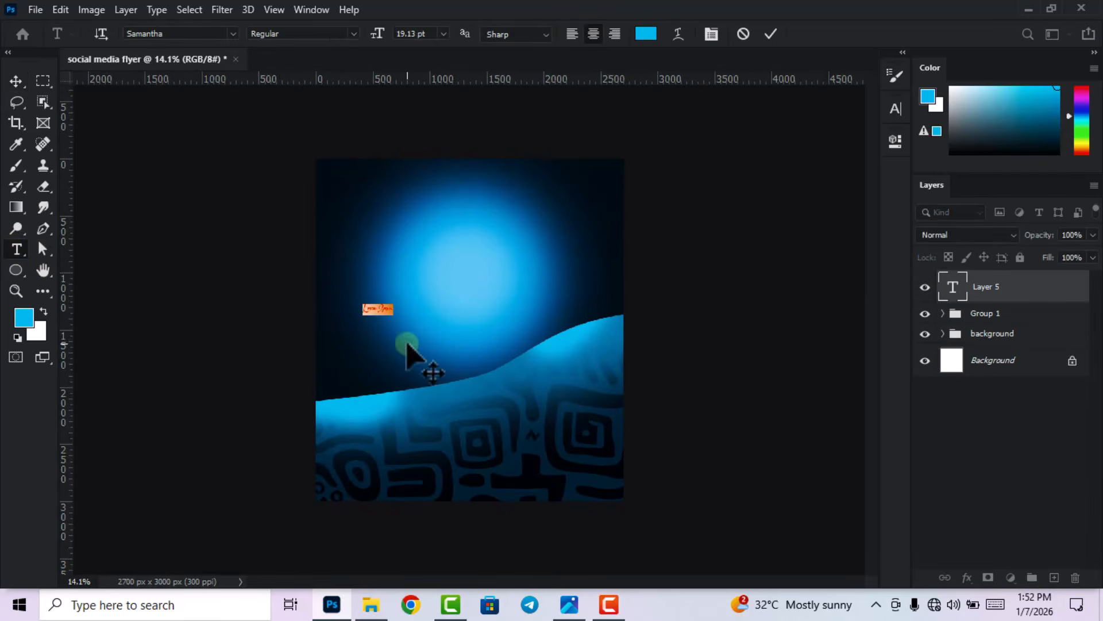
left_click(444, 34)
left_click(428, 202)
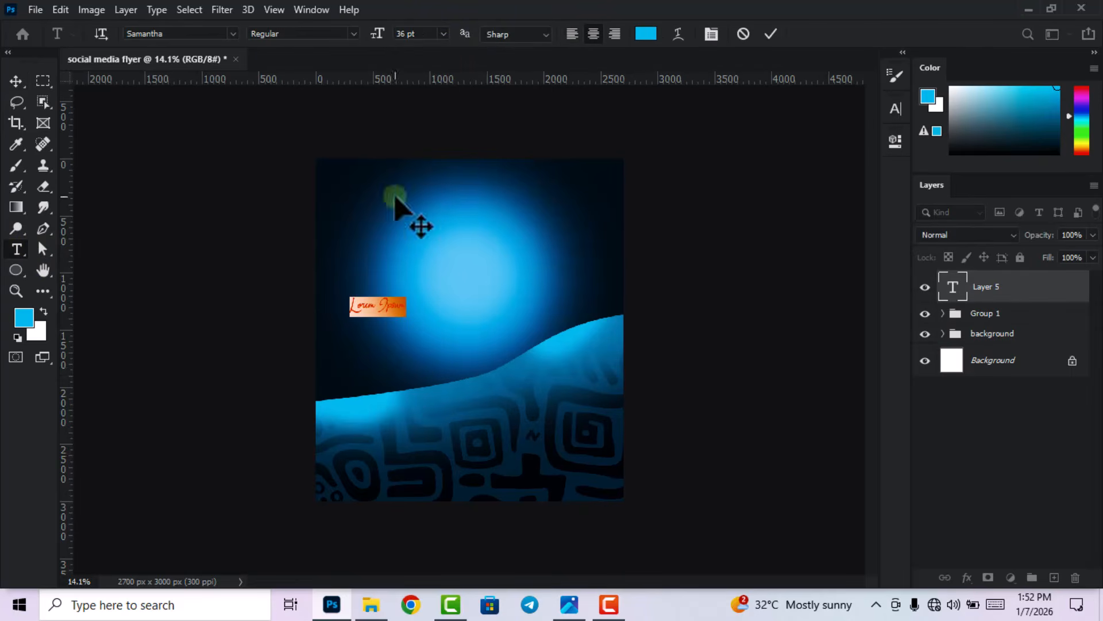
left_click(214, 38)
type("Montserrat")
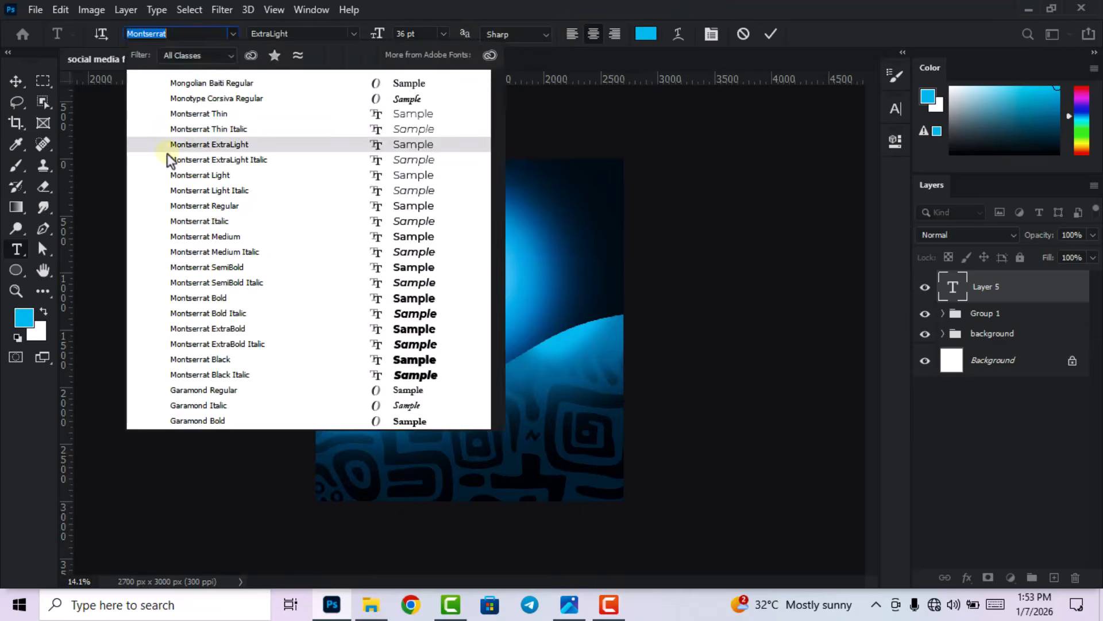
key("Return")
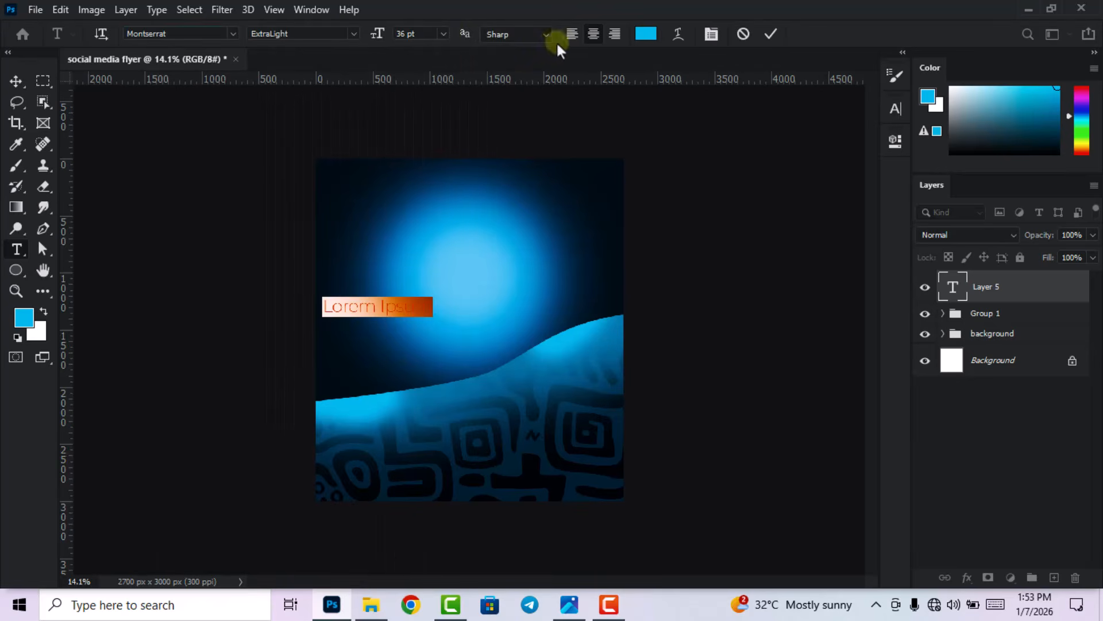
Set the text colour to white ffffff and enter 2026 as the text
left_click(645, 34)
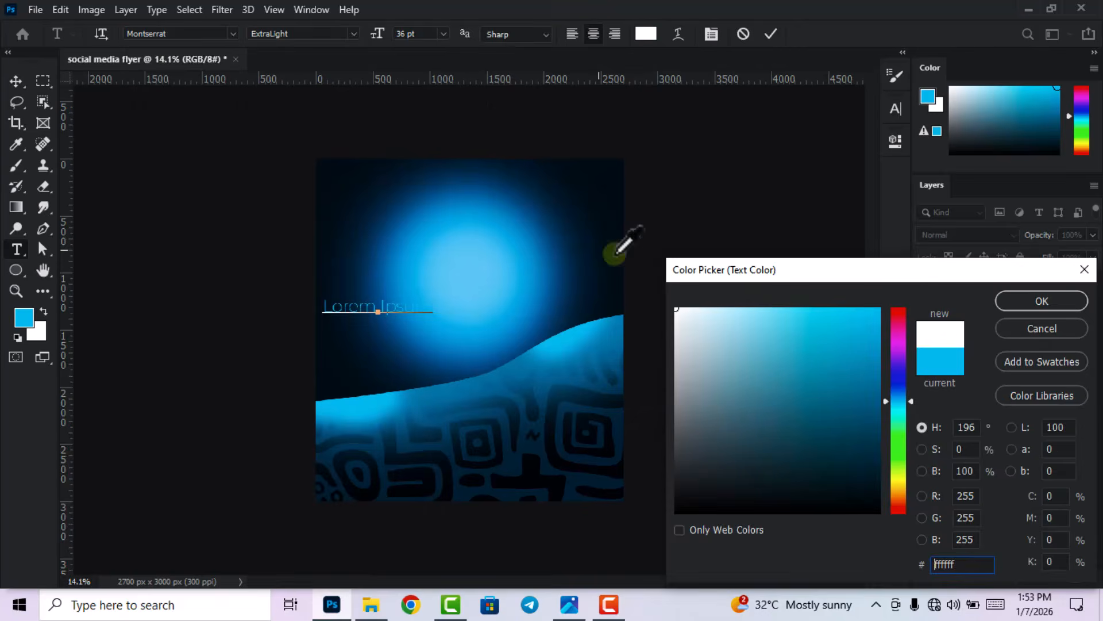
left_click(1026, 295)
type("2026")
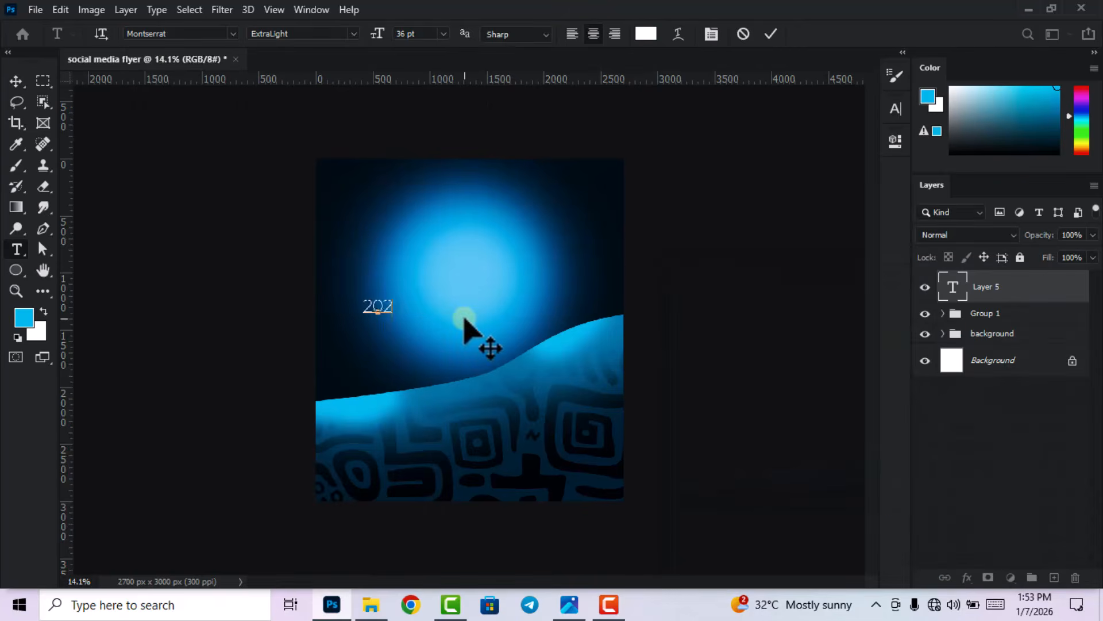
left_click(772, 33)
left_click(15, 81)
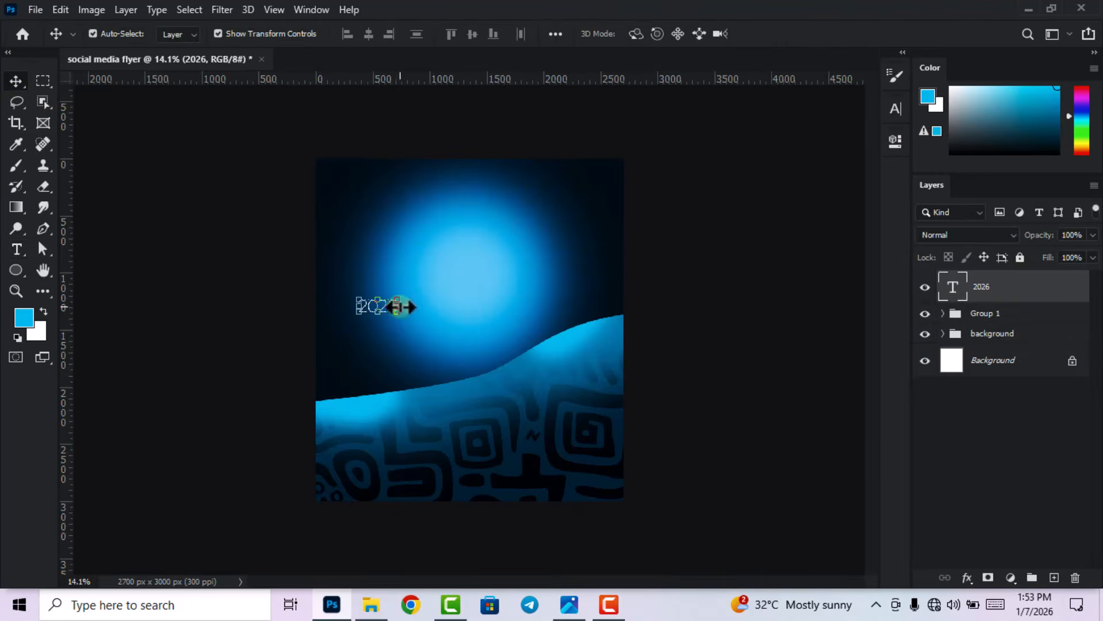
Scale the 2026 text up to about 337% and move it to the upper part of the glow circle
left_click_drag(399, 307, 490, 306)
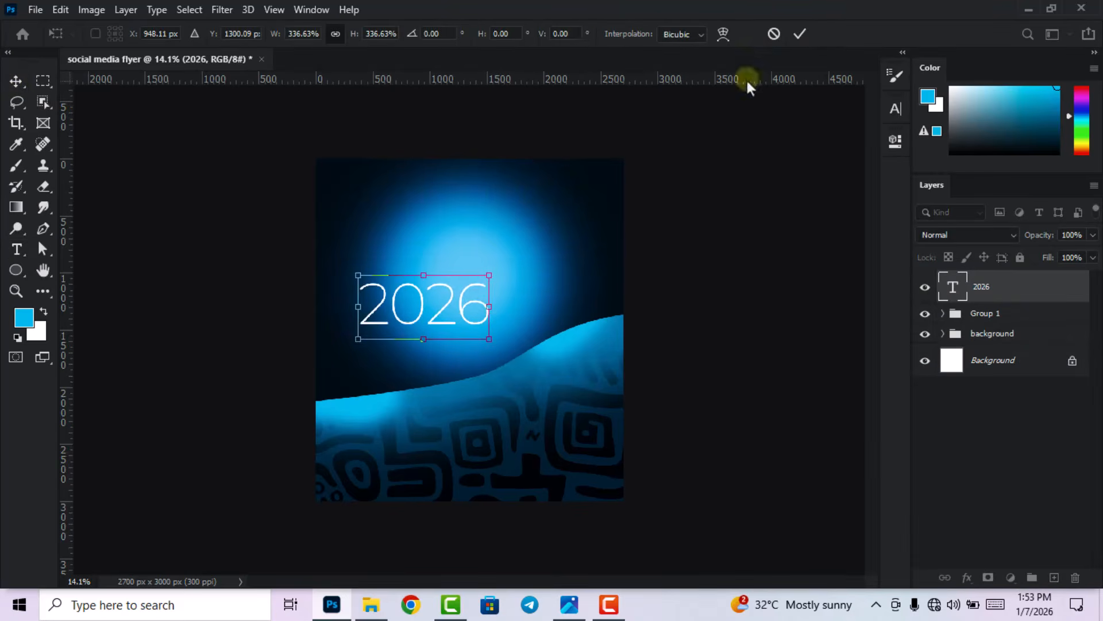
left_click(800, 33)
left_click(16, 81)
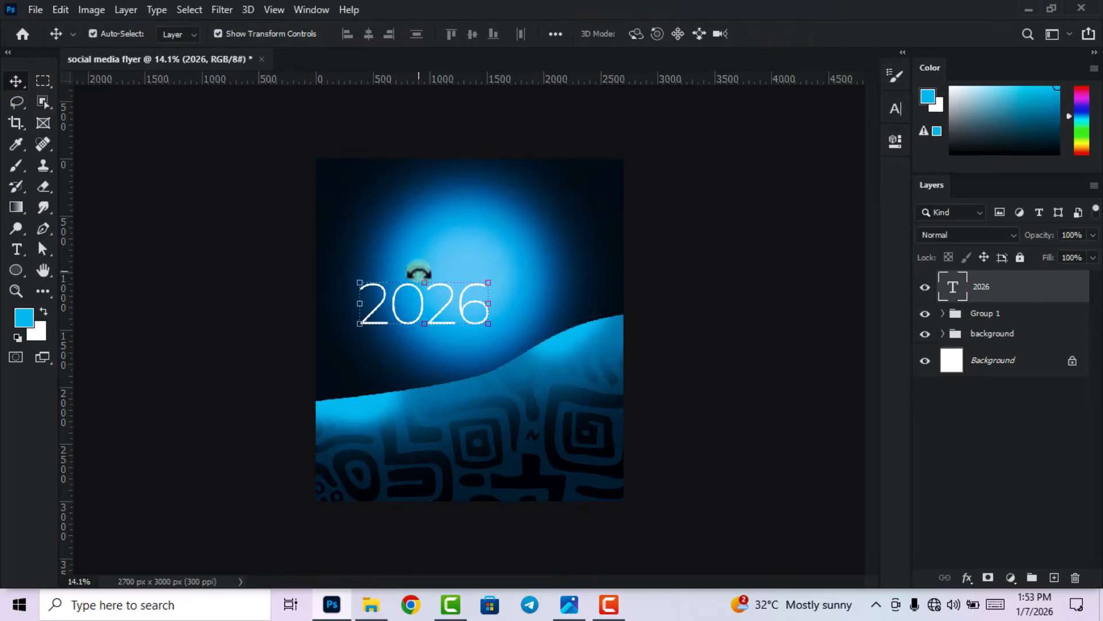
scroll(456, 308, "up", 1)
left_click_drag(463, 308, 511, 236)
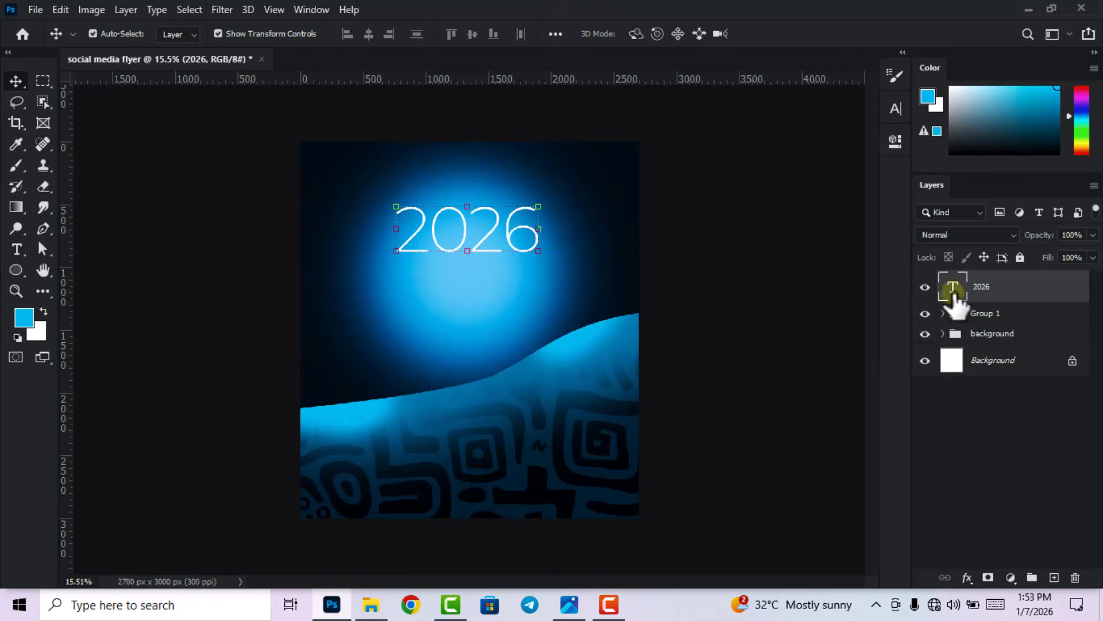
Change the 2026 text's font style to Montserrat Black
double_click(952, 290)
left_click(895, 109)
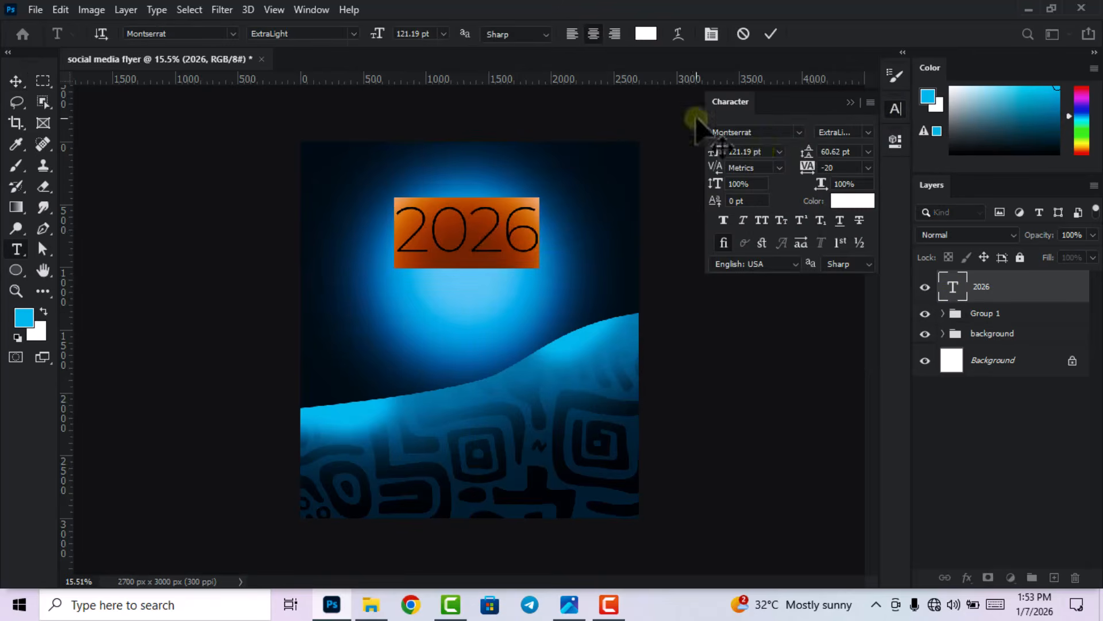
left_click(798, 130)
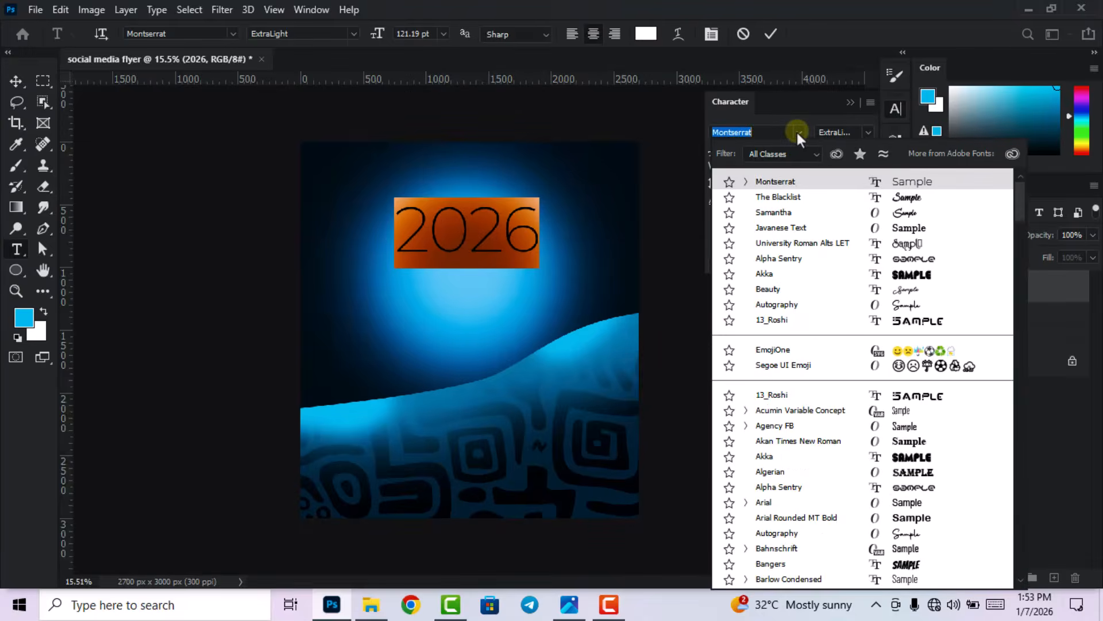
left_click(874, 141)
left_click(869, 133)
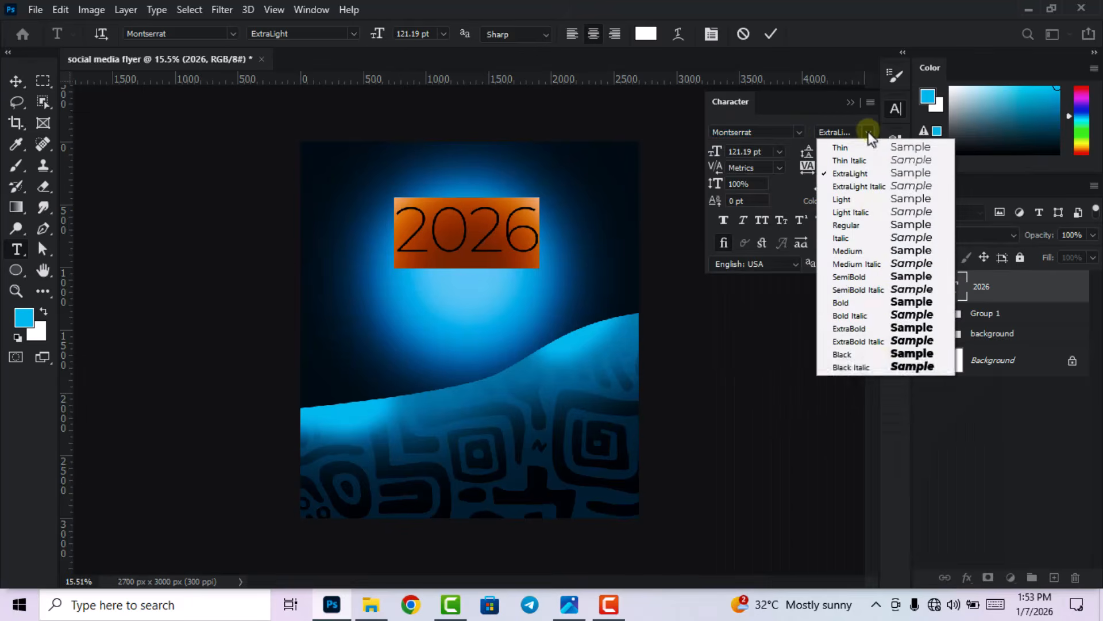
left_click(871, 354)
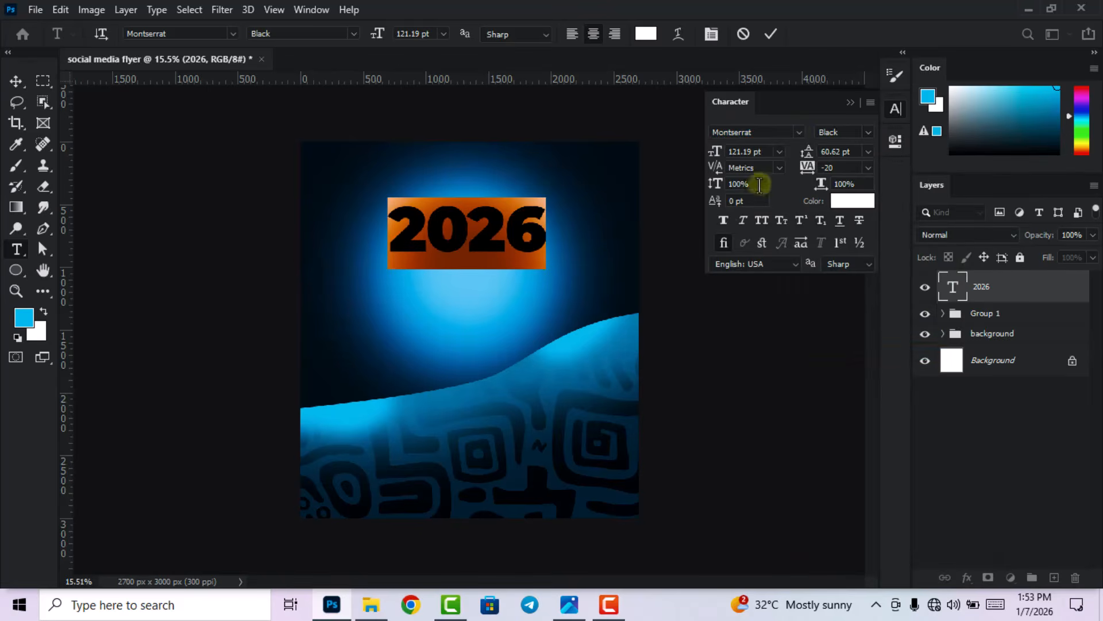
Set the 2026 text's size to 130 pt and its tracking to -60
scroll(750, 154, "up", 9)
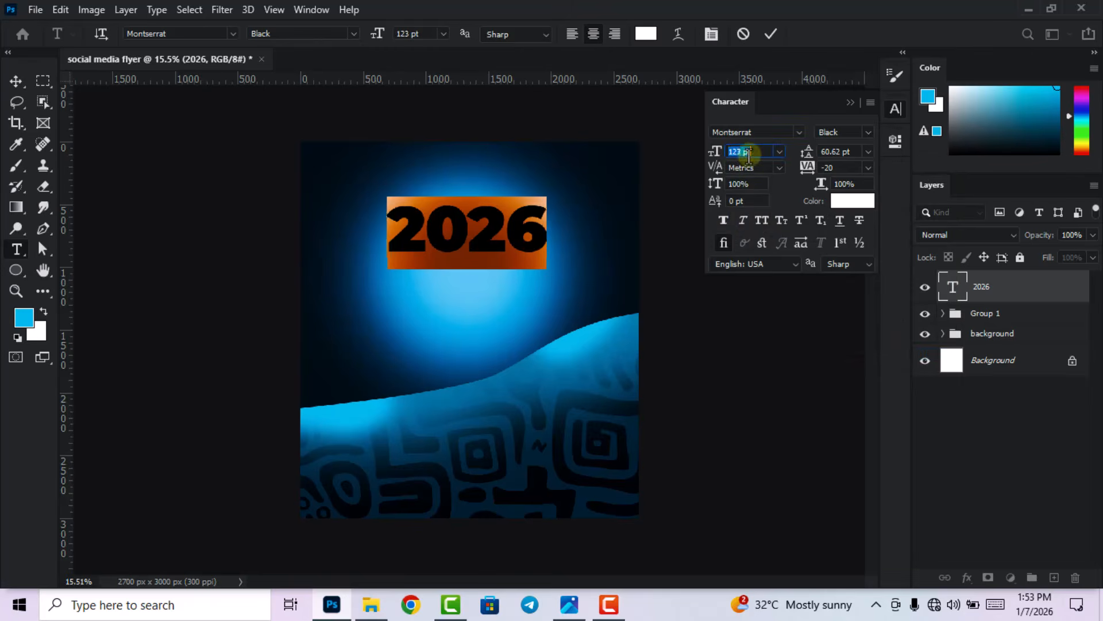
left_click(844, 168)
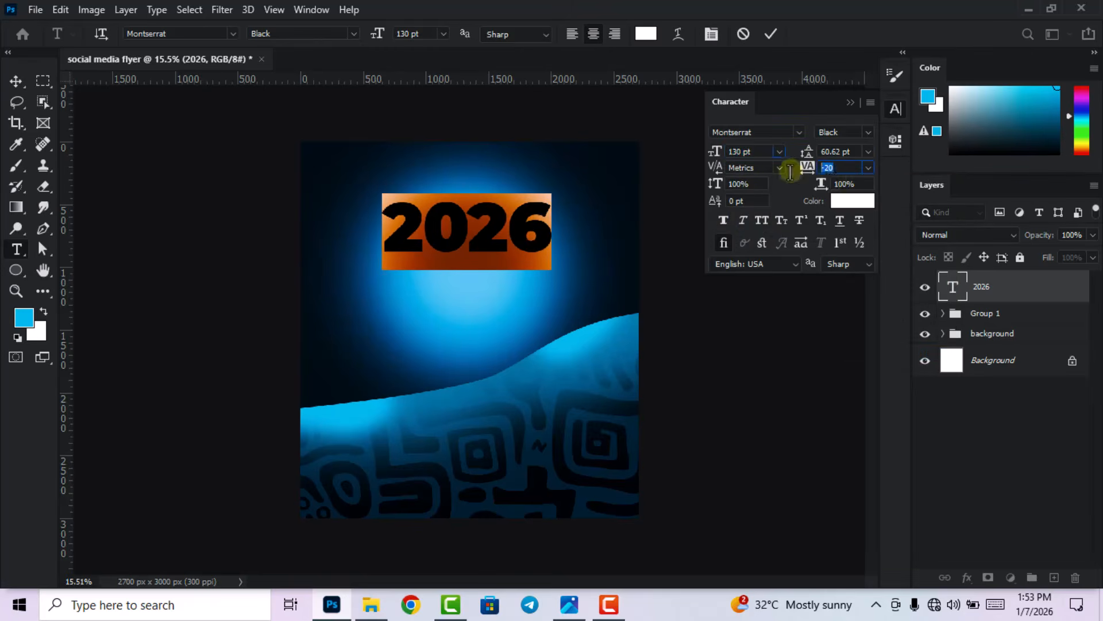
type("-40")
key("Return")
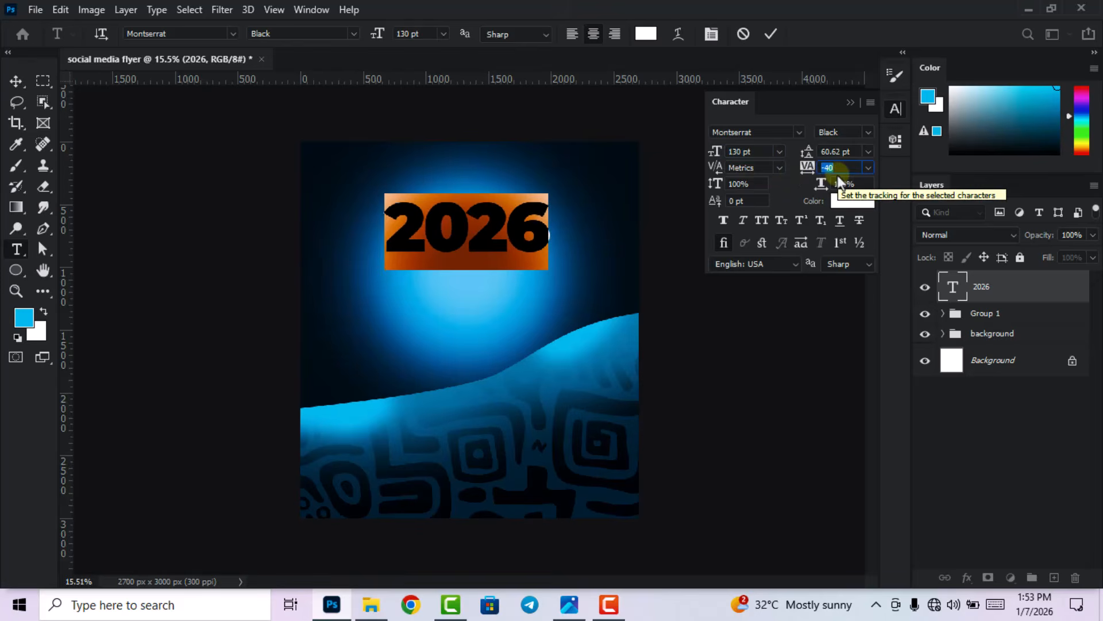
type("-60")
key("Return")
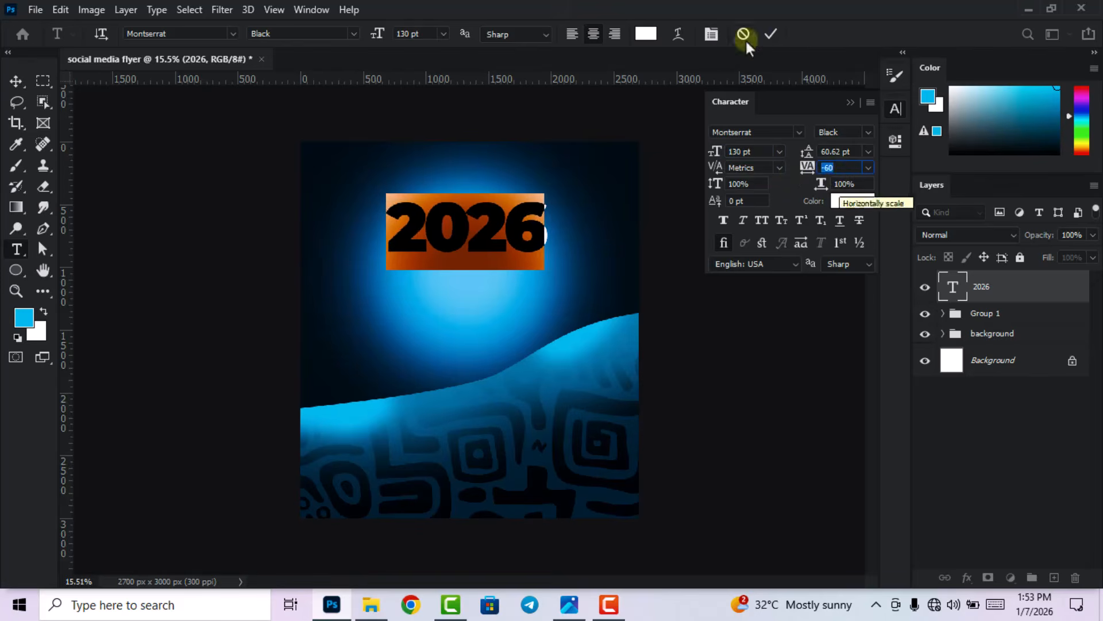
left_click(771, 34)
key("v")
left_click(891, 115)
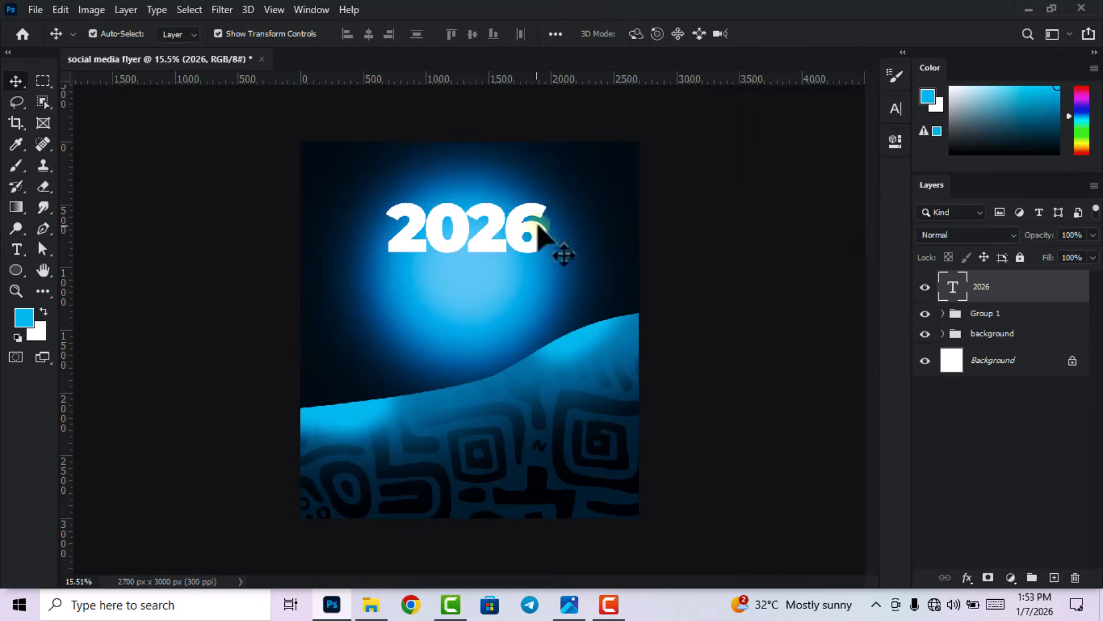
Move the 2026 text slightly lower over the glow and rasterize its type layer
key("ctrl+t")
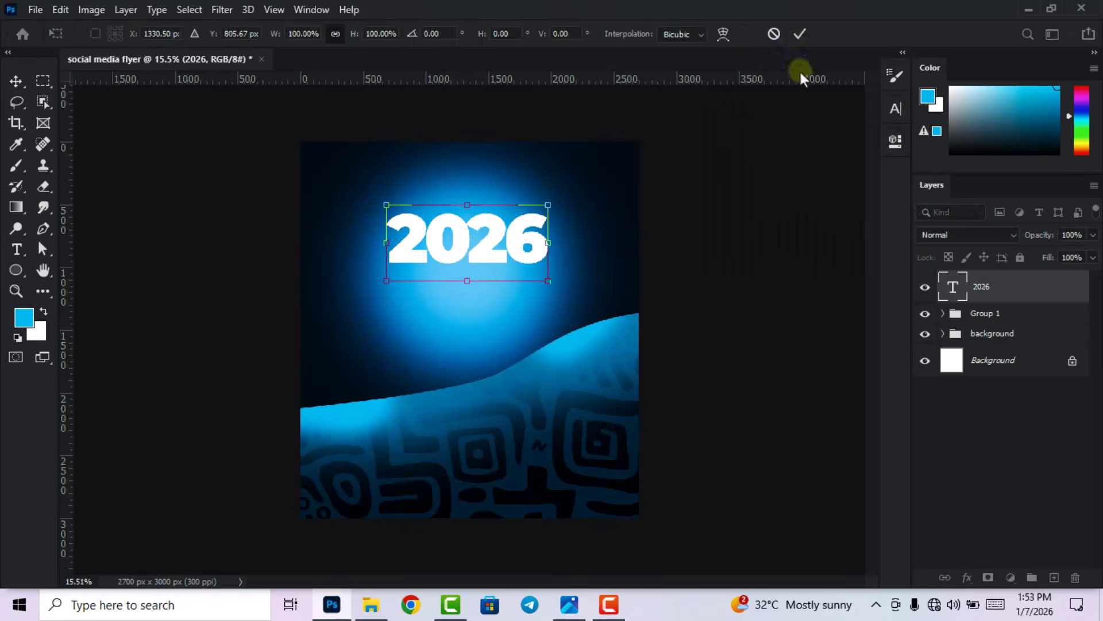
left_click(799, 35)
scroll(533, 237, "up", 1)
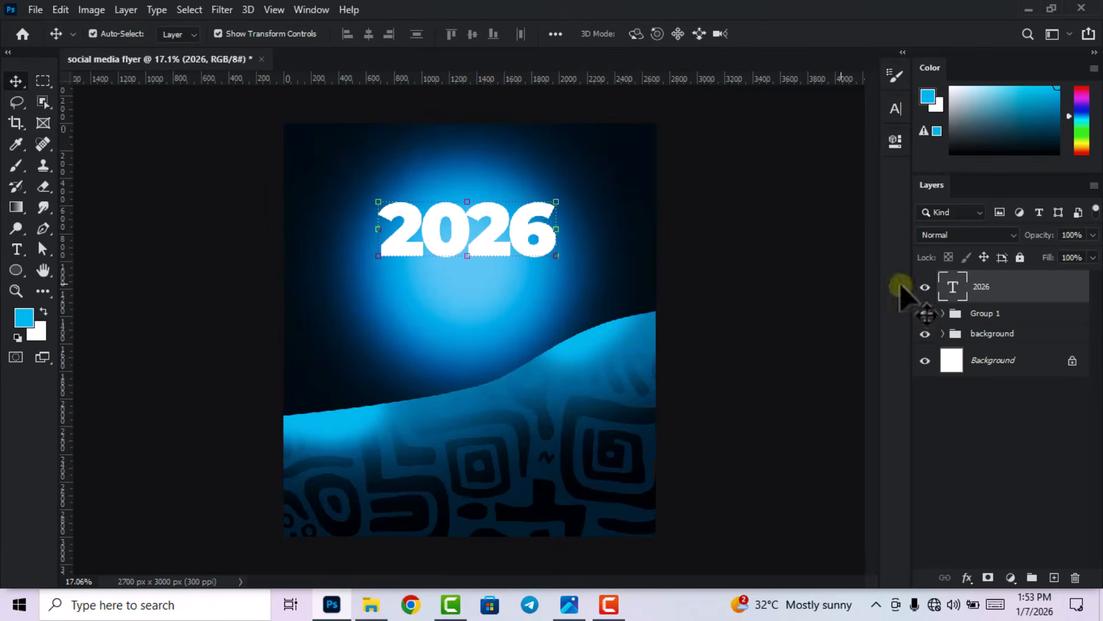
right_click(1029, 293)
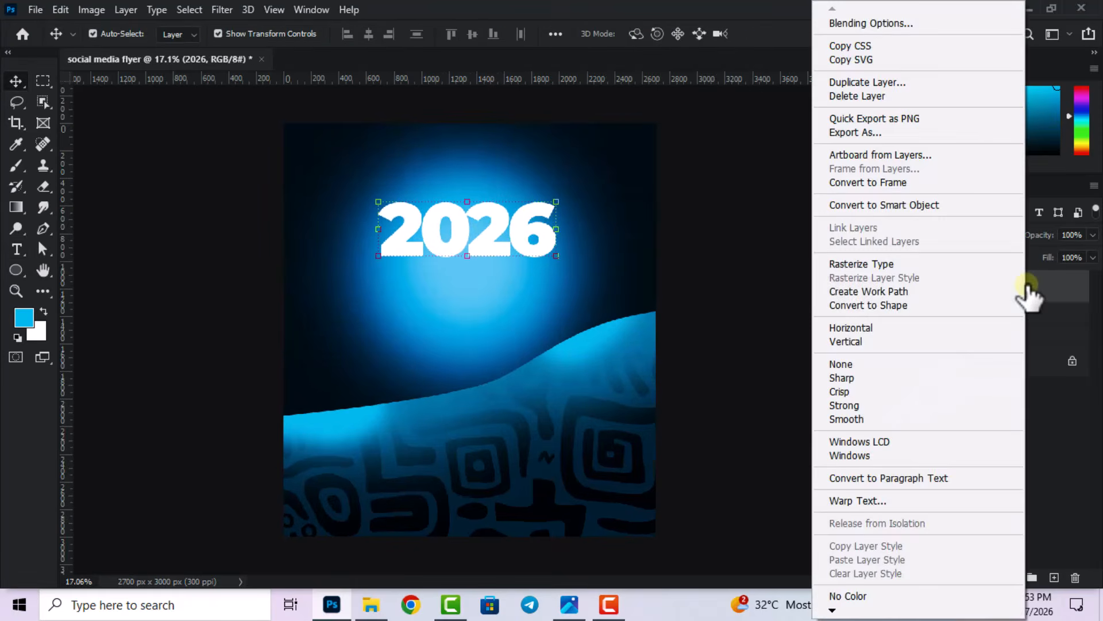
left_click(898, 263)
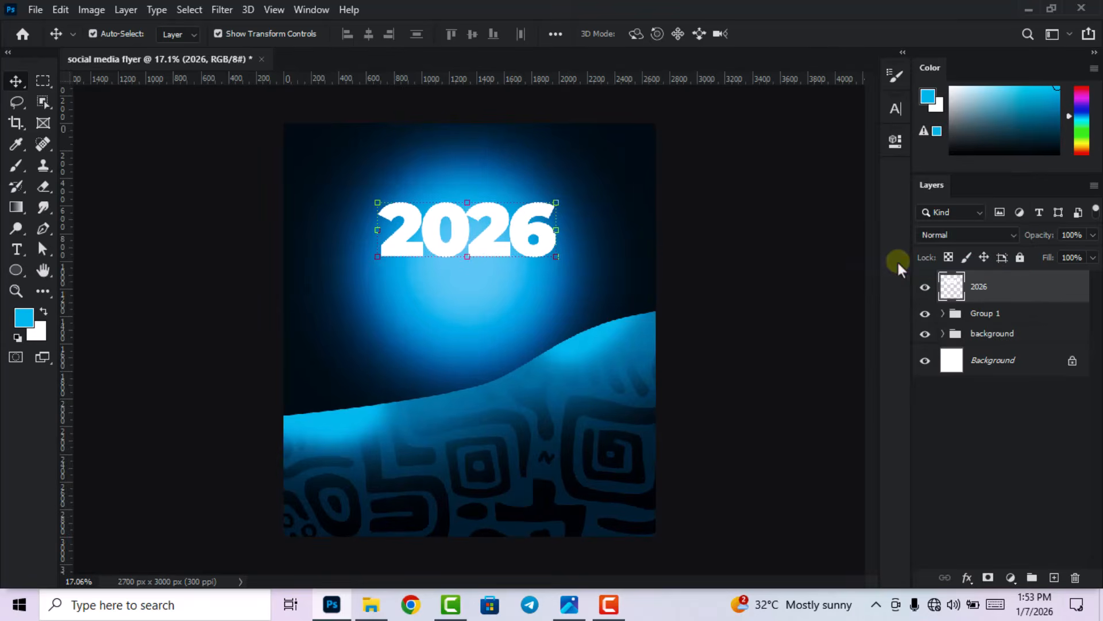
Cut a thin horizontal strip across the upper half of the 2026 digits onto a new layer and shift it slightly left
left_click(46, 87)
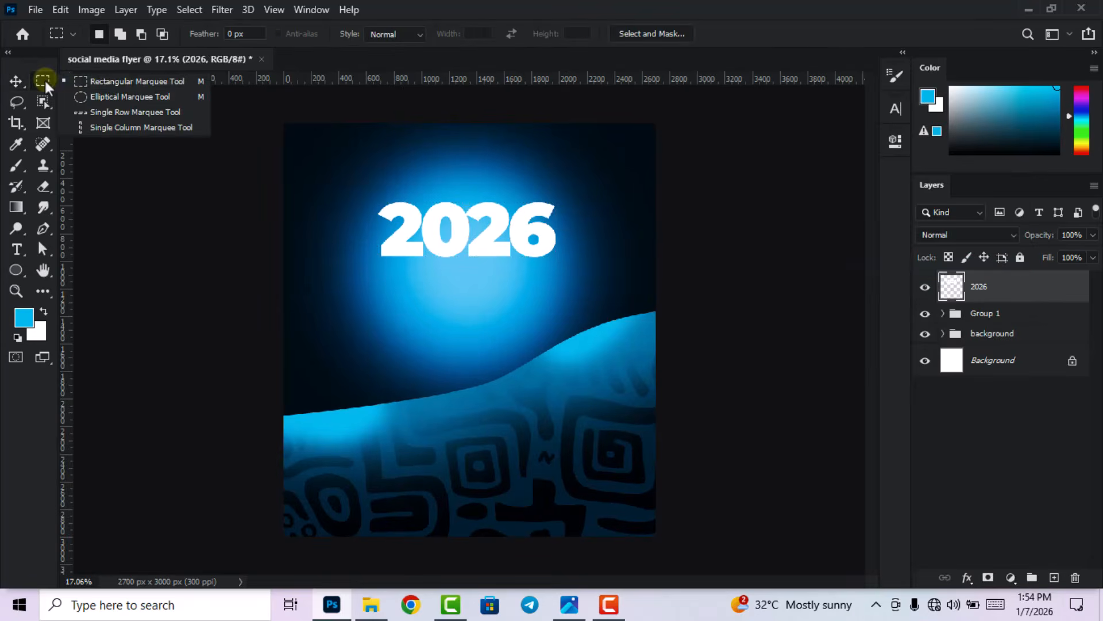
left_click(112, 80)
scroll(369, 221, "up", 2)
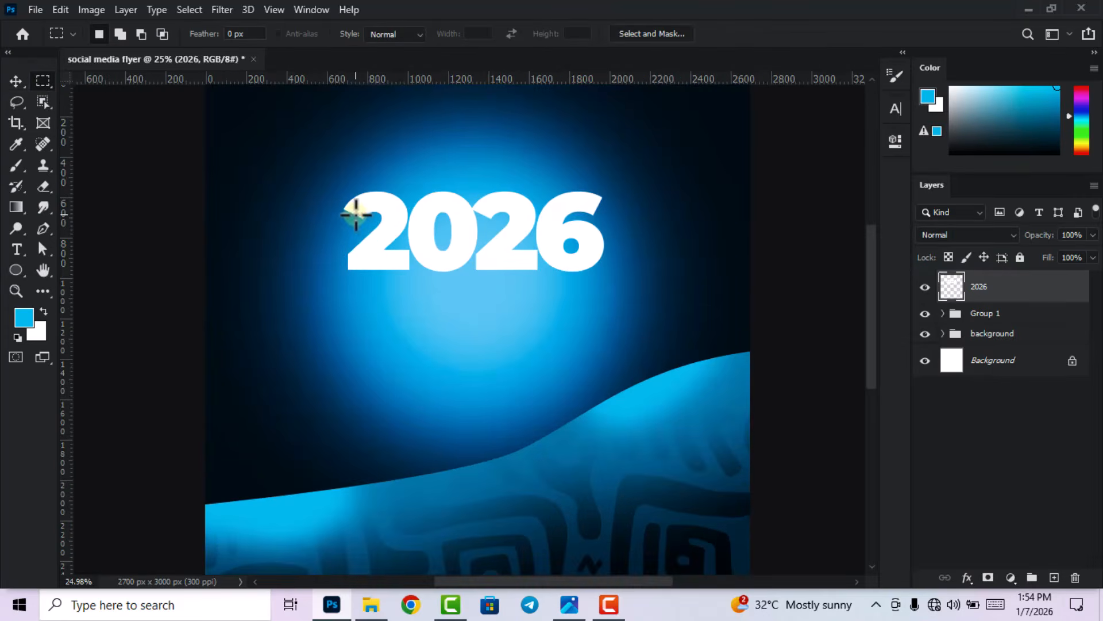
left_click_drag(356, 214, 601, 225)
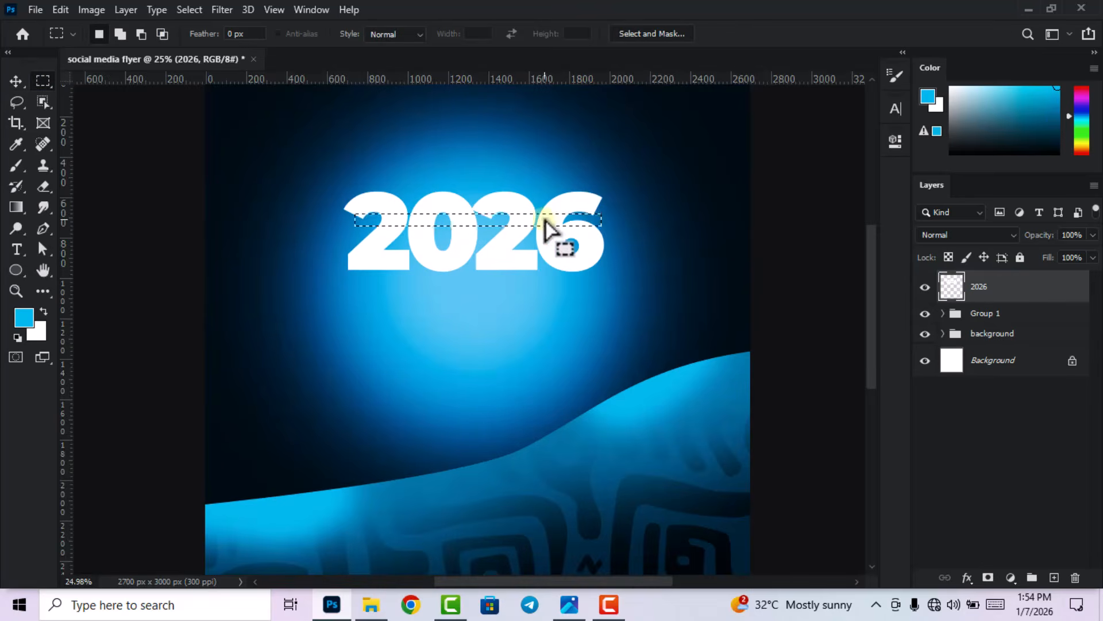
right_click(543, 220)
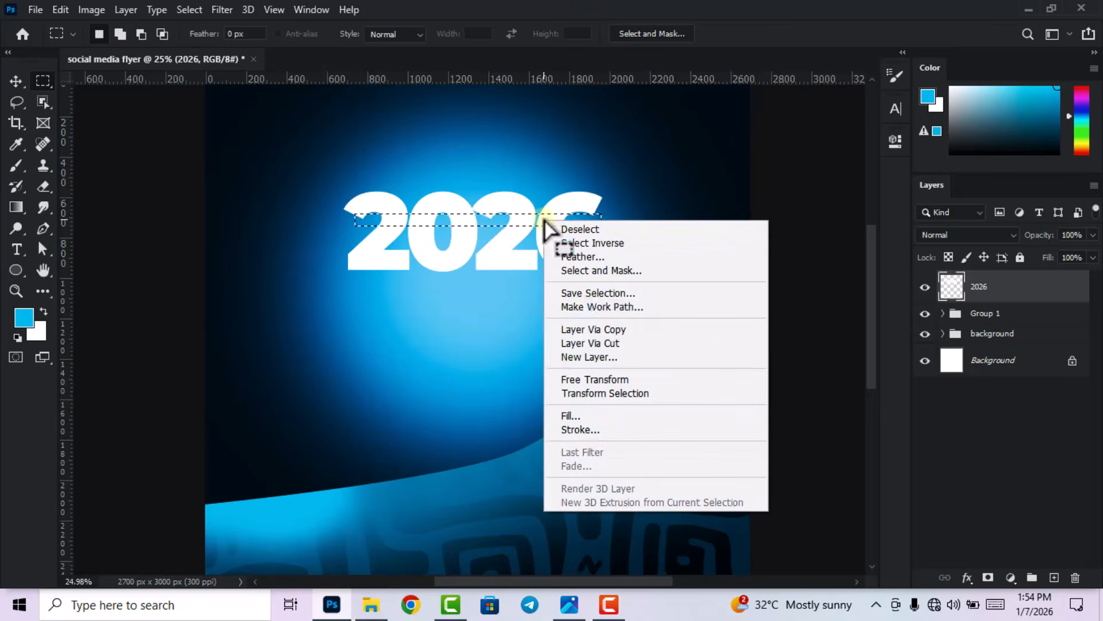
left_click(588, 342)
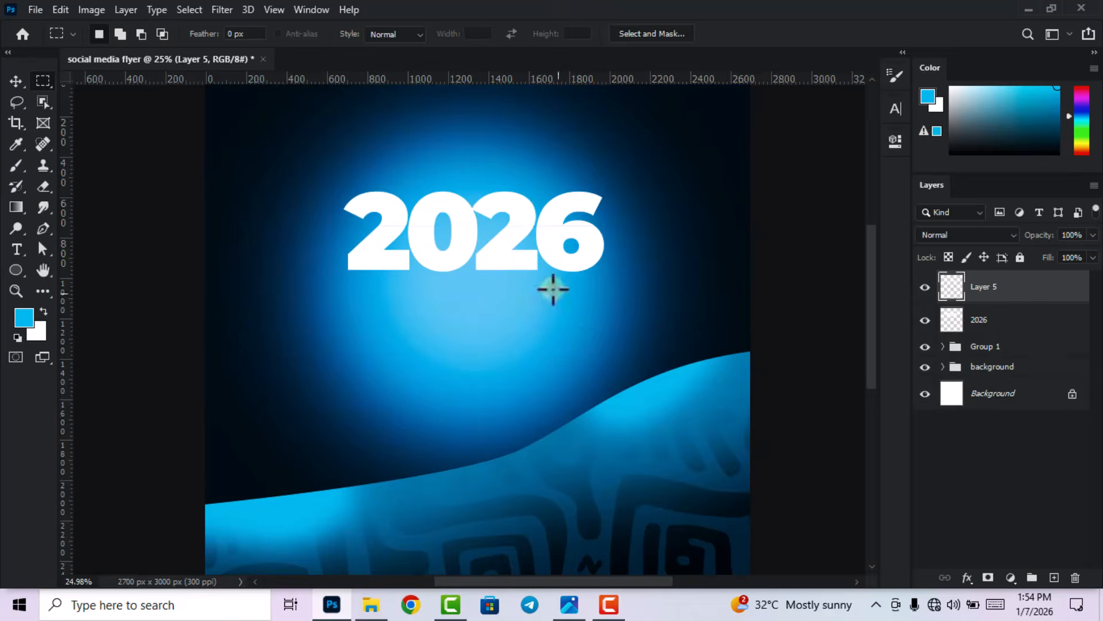
left_click(17, 81)
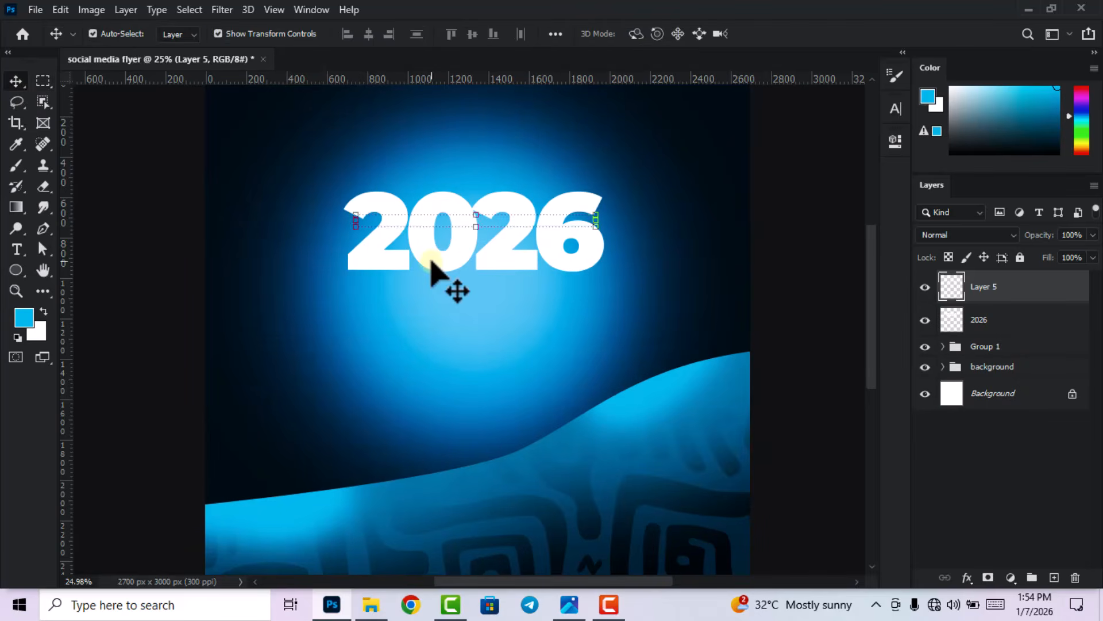
key("shift+Left")
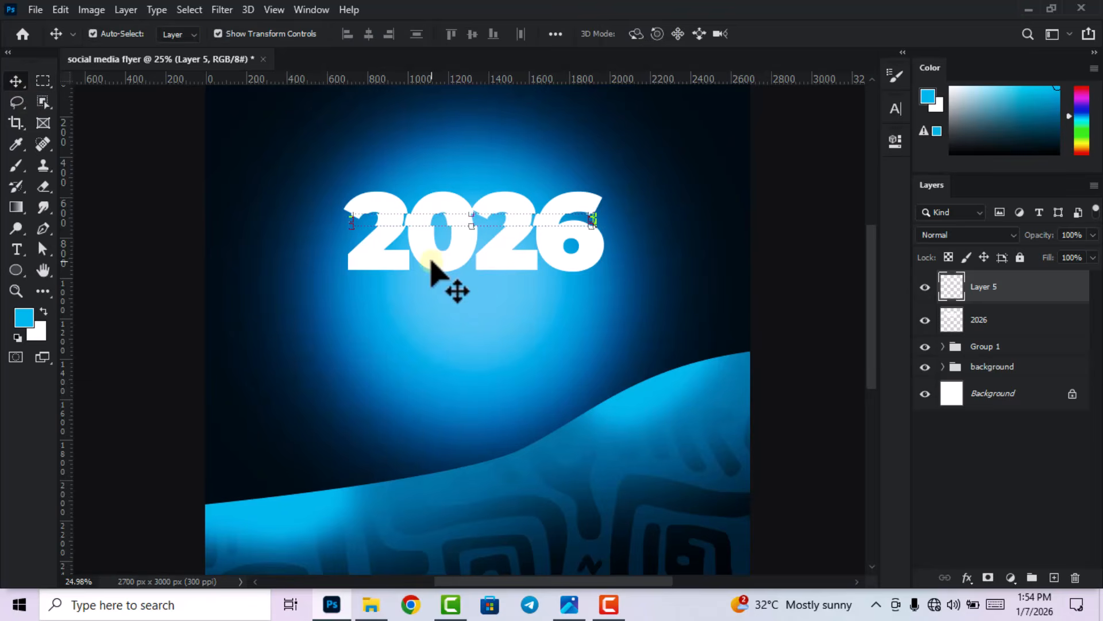
Cut a thinner horizontal strip across the middle of the 2026 layer, just below the first slice, onto a new layer
left_click(1009, 320)
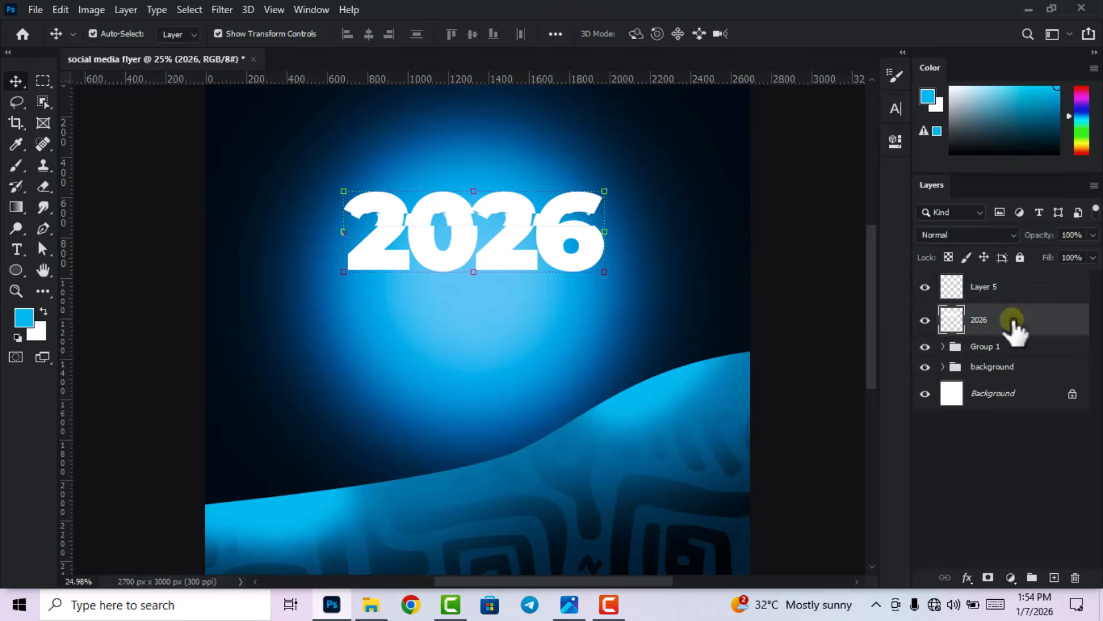
left_click(43, 81)
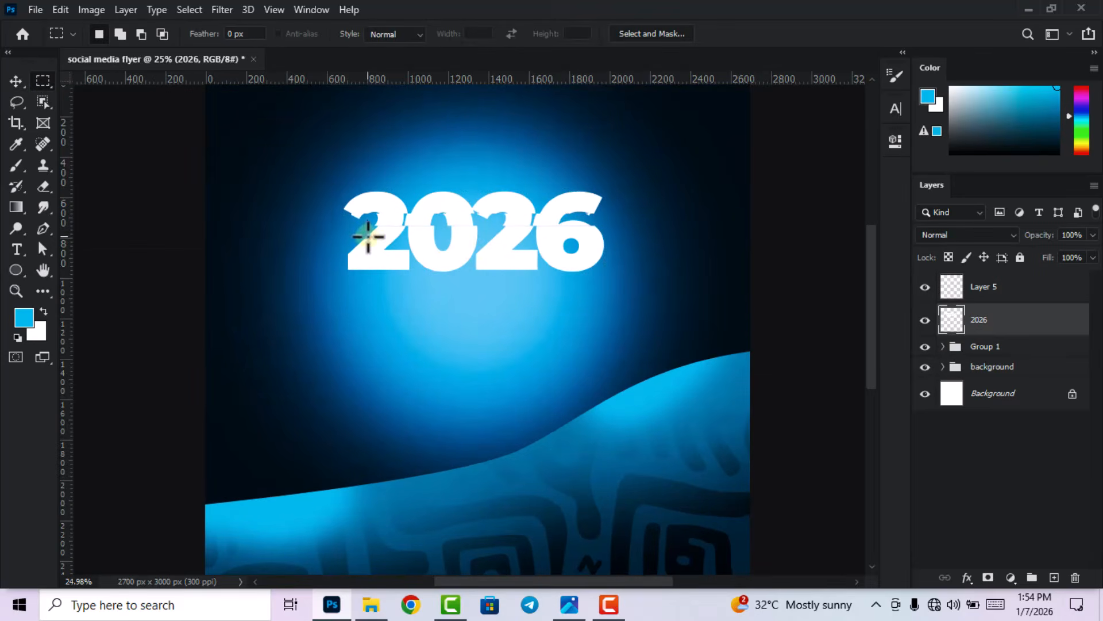
left_click_drag(366, 232, 613, 238)
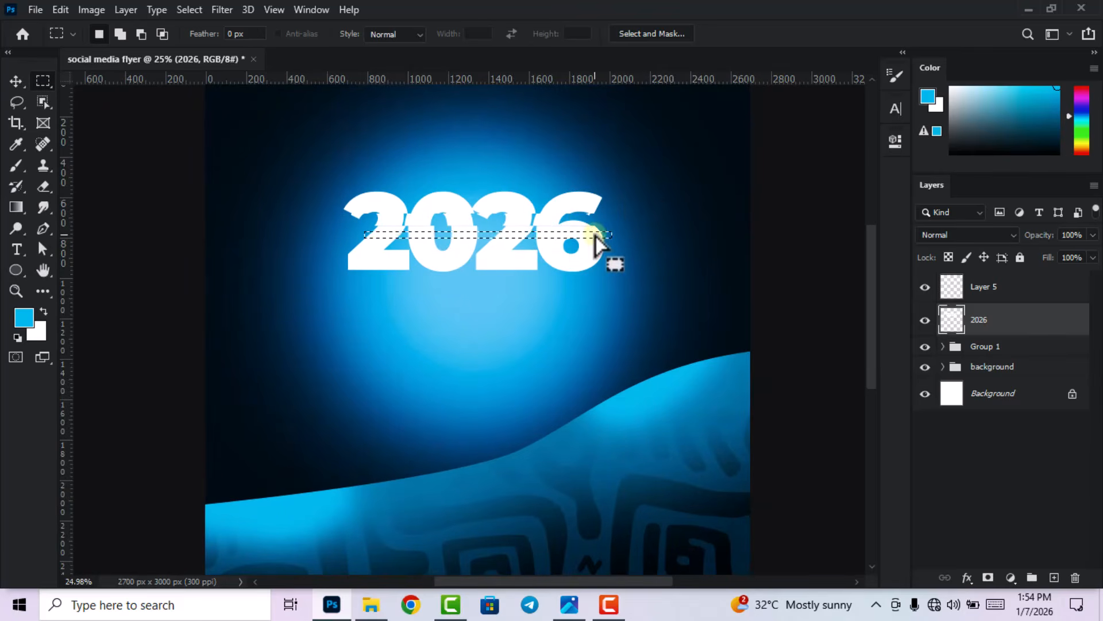
right_click(595, 236)
left_click(642, 355)
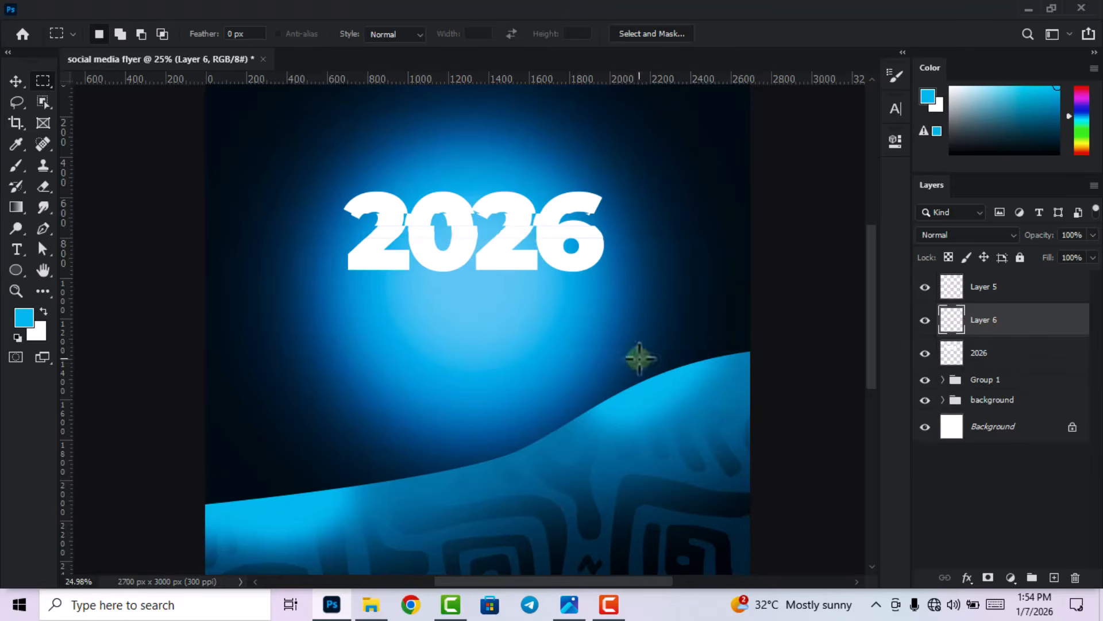
Shift the middle strip of the 2026 digits to the right to offset it from the rest
left_click(17, 81)
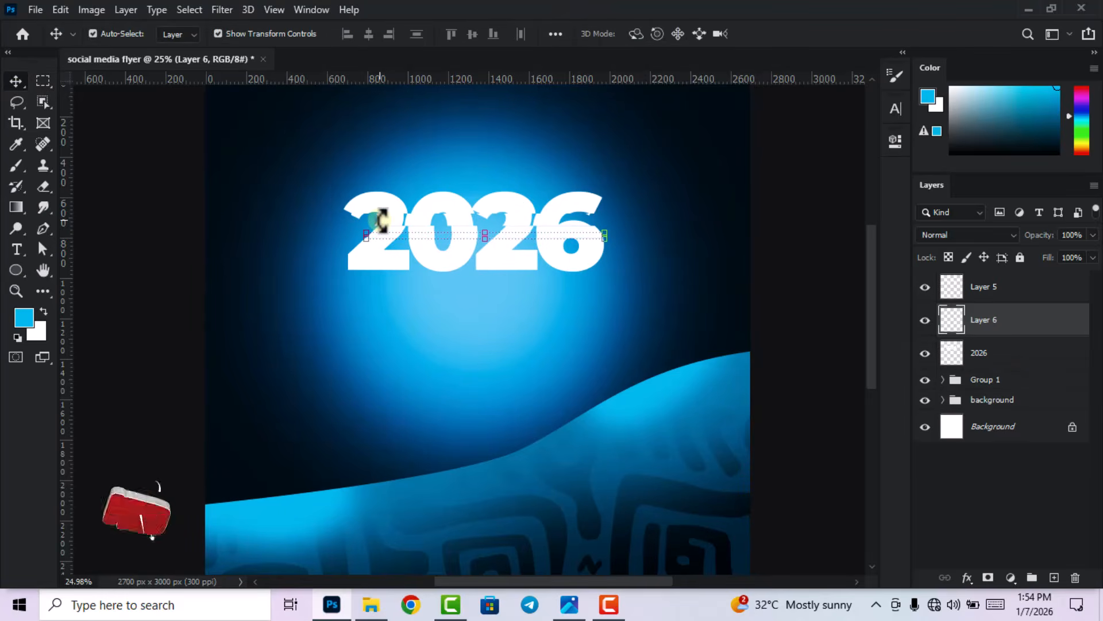
key("Right")
key("Right")
key("Right")
key("Right")
key("Right")
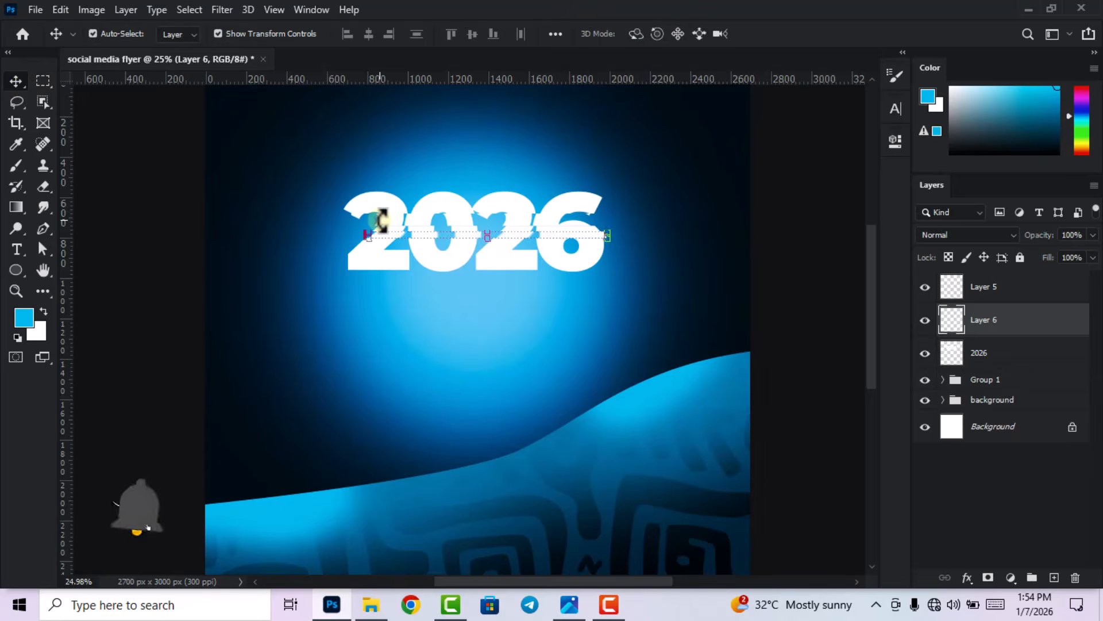
key("Right")
key("Right")
key("Right")
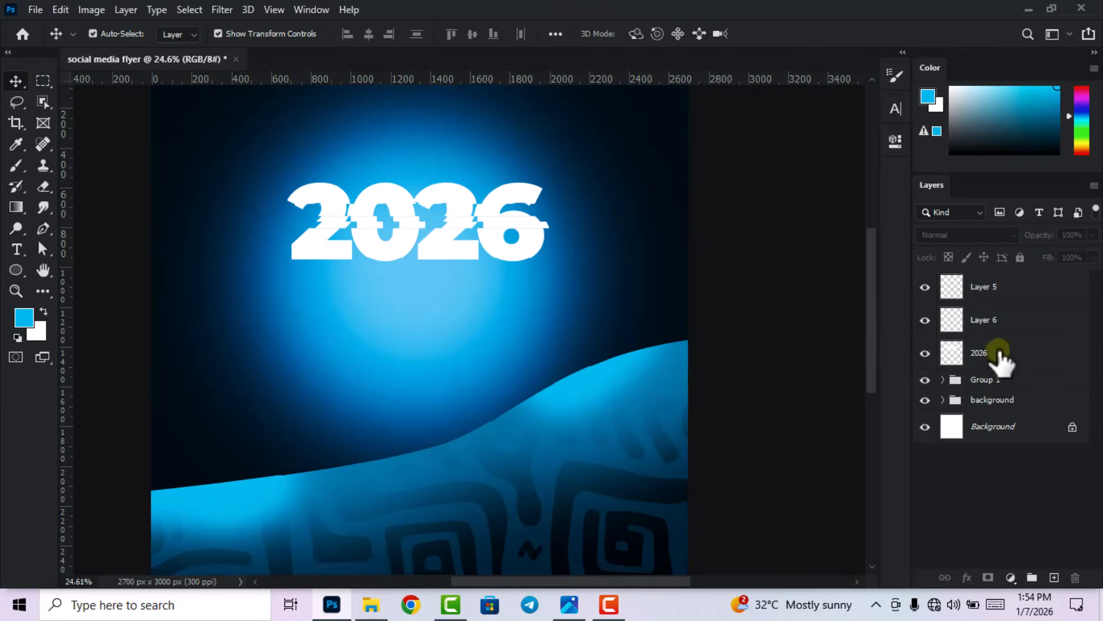
Cut a horizontal strip across the lower part of the 2026 layer onto a new layer and shift it slightly left
left_click(995, 351)
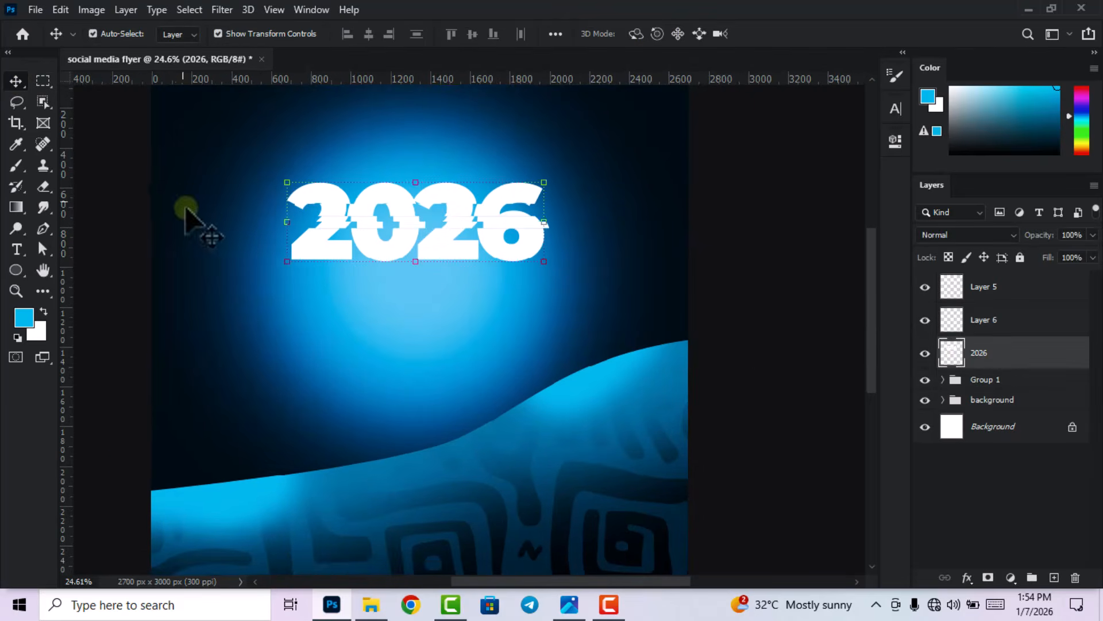
left_click(44, 83)
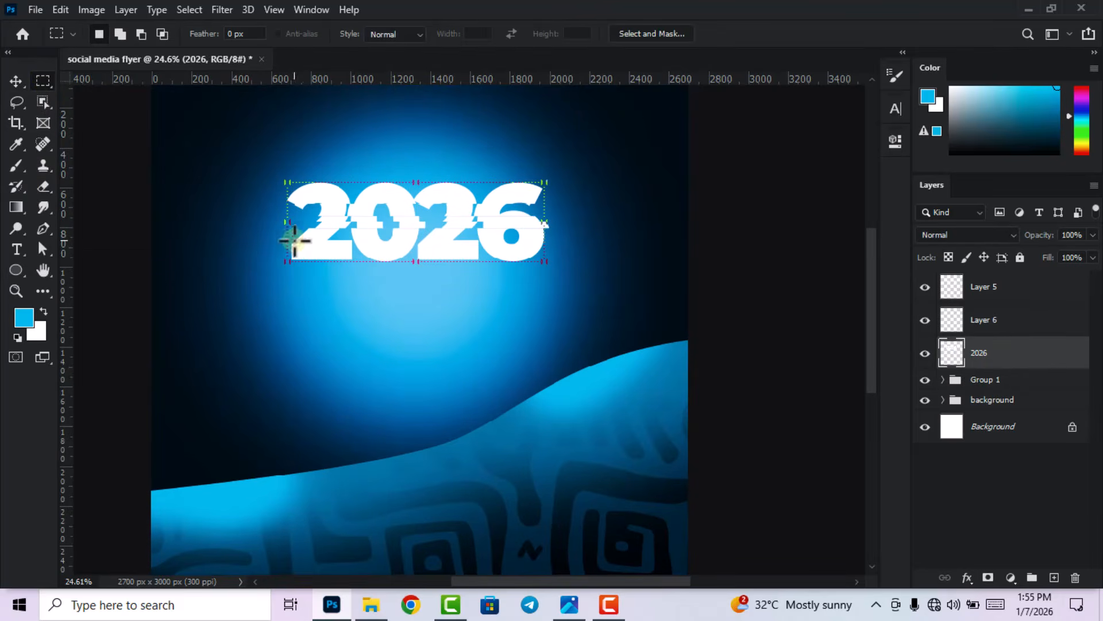
left_click_drag(289, 240, 562, 249)
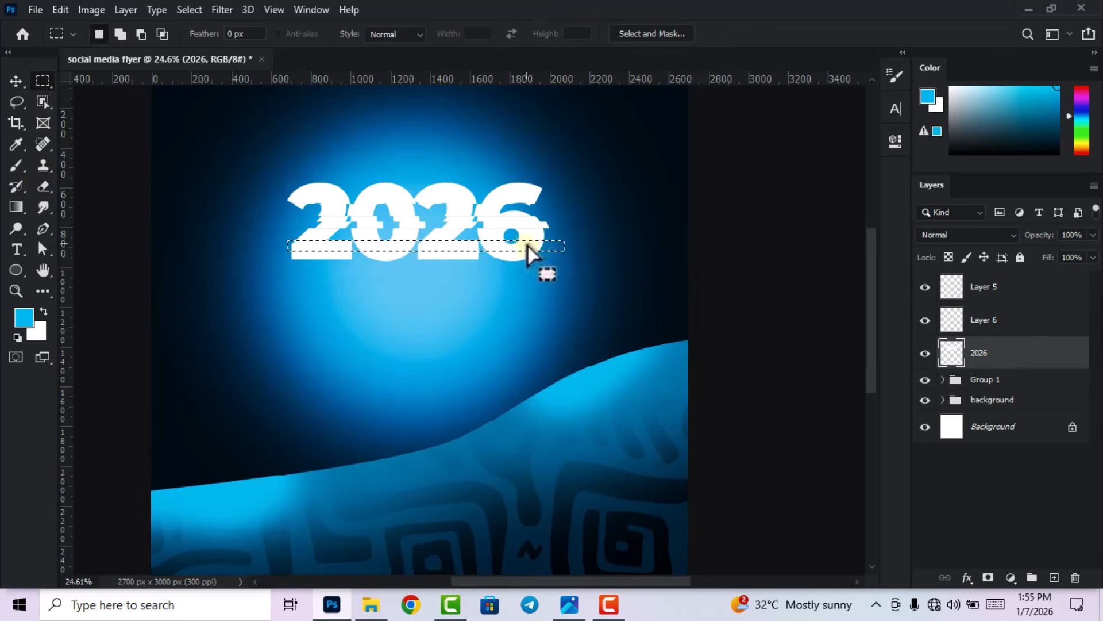
right_click(527, 246)
left_click(573, 366)
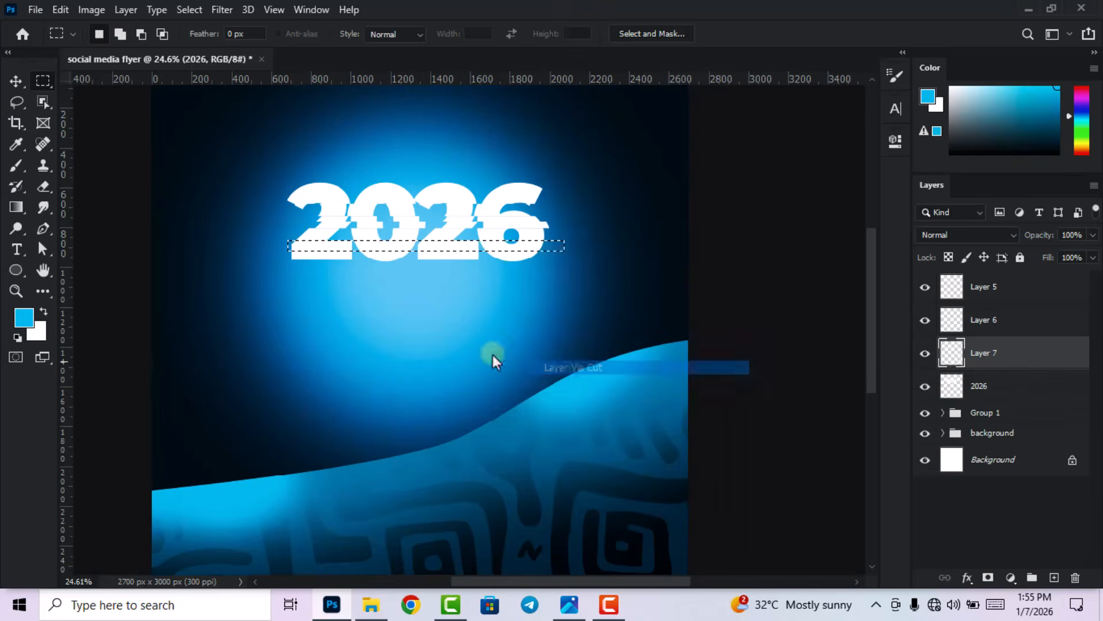
left_click(16, 81)
key("shift+Left")
key("shift+Left")
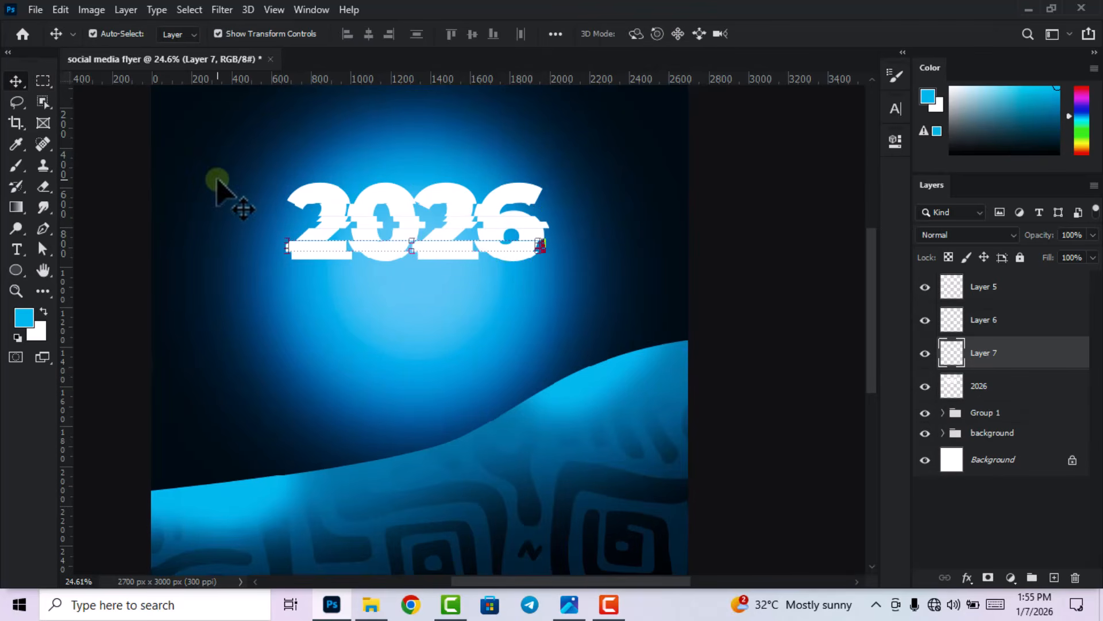
Nudge the lower strip of the 2026 digits slightly to the right to reduce its offset
left_click(715, 288)
scroll(604, 273, "down", 3, "alt")
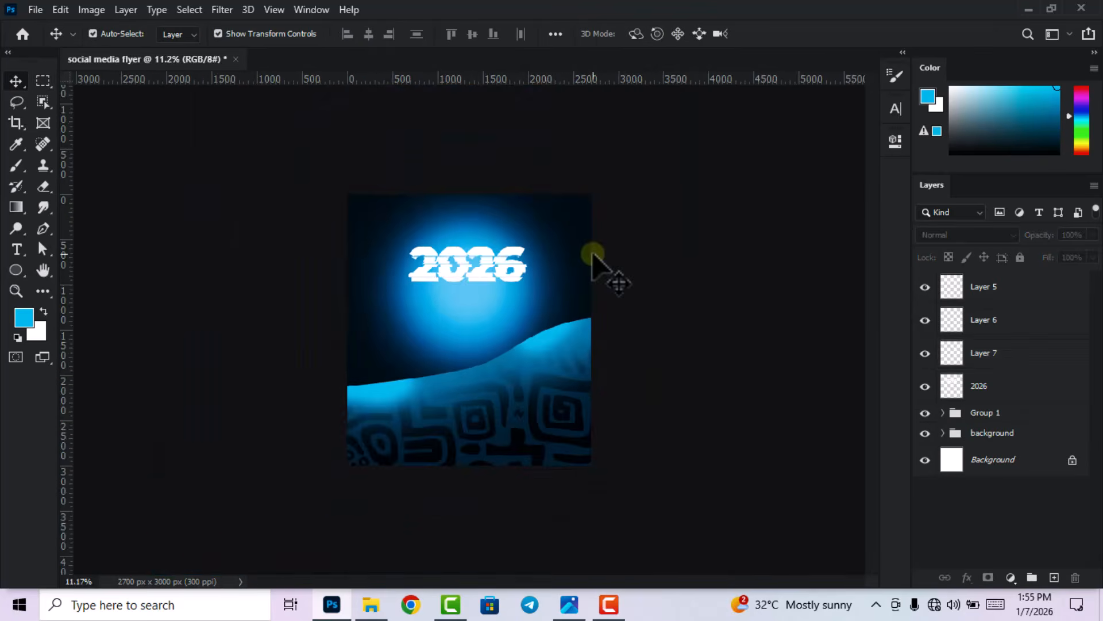
scroll(468, 287, "up", 6, "alt")
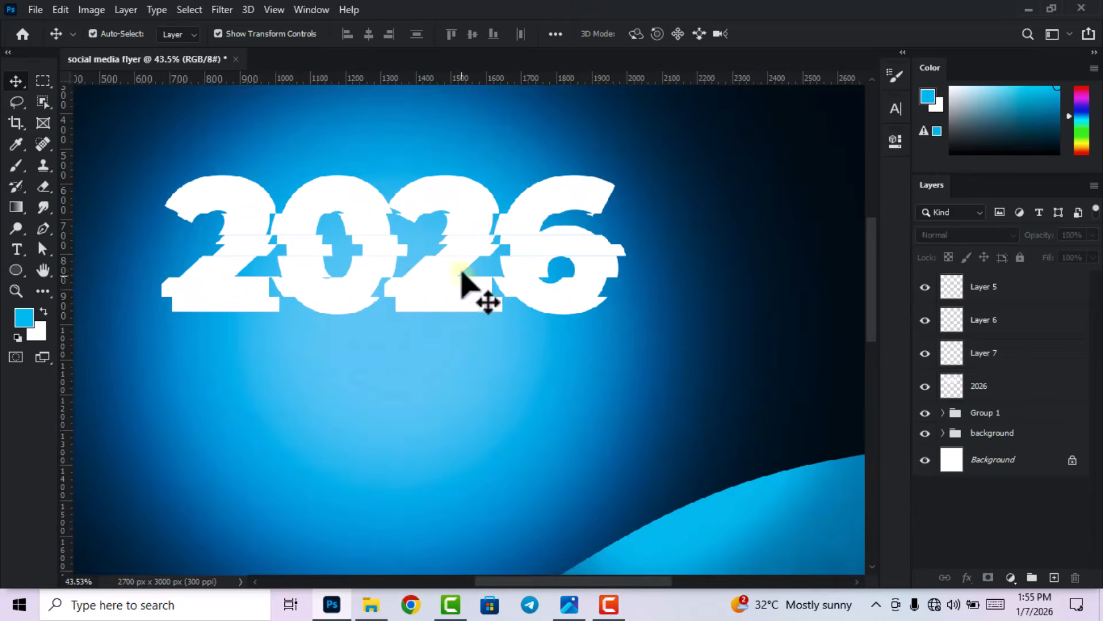
left_click(462, 286)
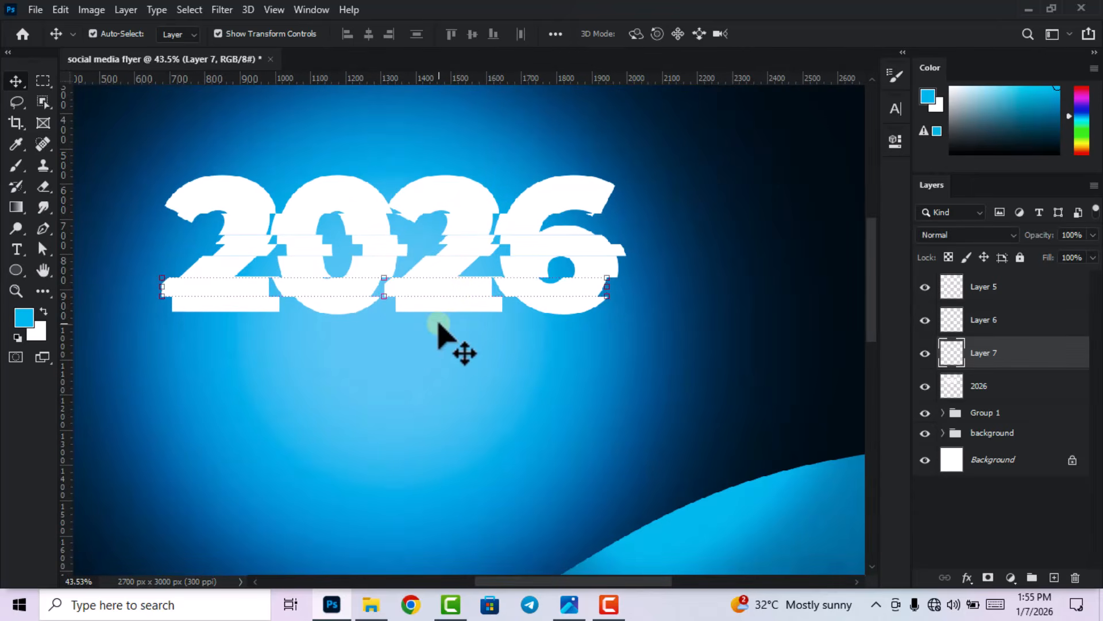
key("Right")
key("Right")
key("Right")
key("Right")
key("Right")
key("Right")
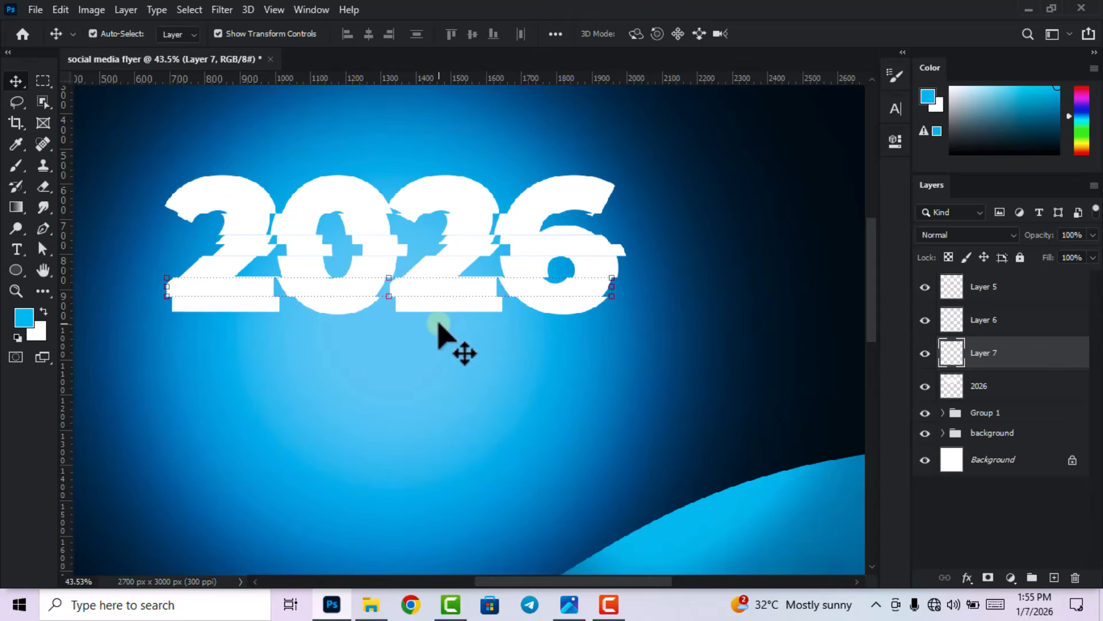
Shift the thin middle strip of the 2026 digits left until it sits slightly left of the strips around it
scroll(485, 239, "up", 2)
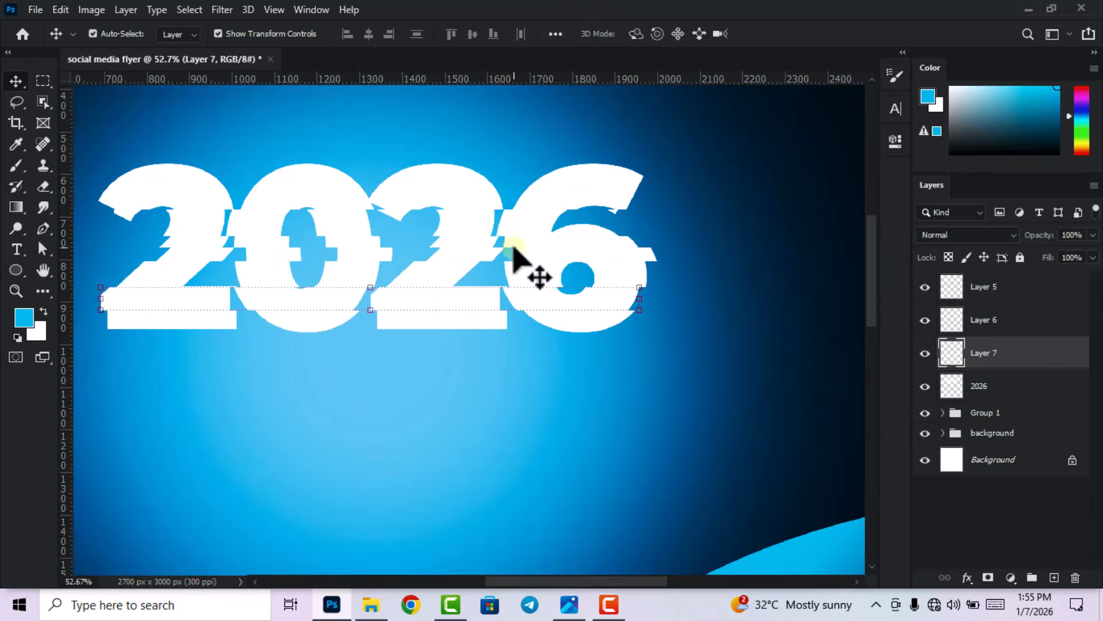
left_click(515, 255)
left_click(491, 260)
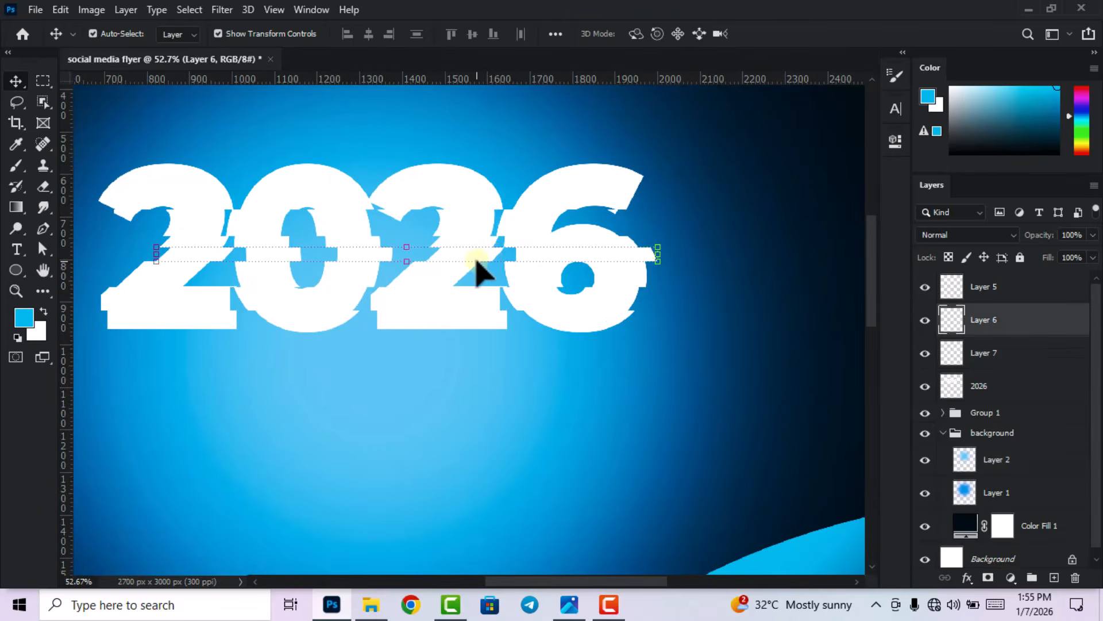
key("Left")
key("Left")
key("Left")
key("Left")
key("Left")
key("Left")
key("Left")
key("Left")
key("Left")
key("Left")
key("Left")
key("Left")
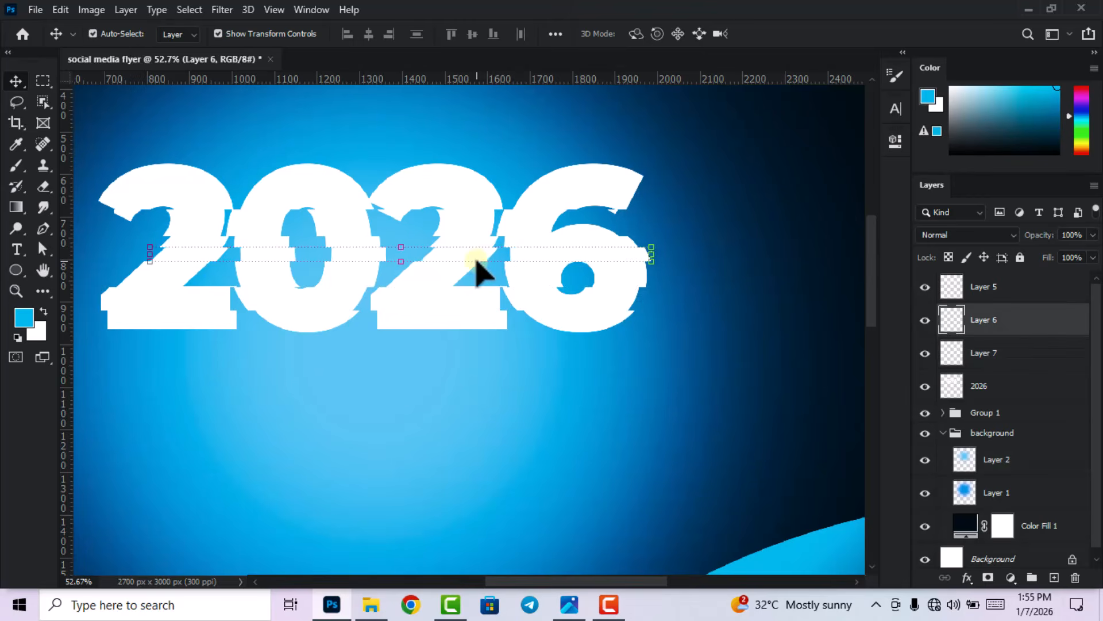
key("Left")
key("Left")
key("Left")
key("Left")
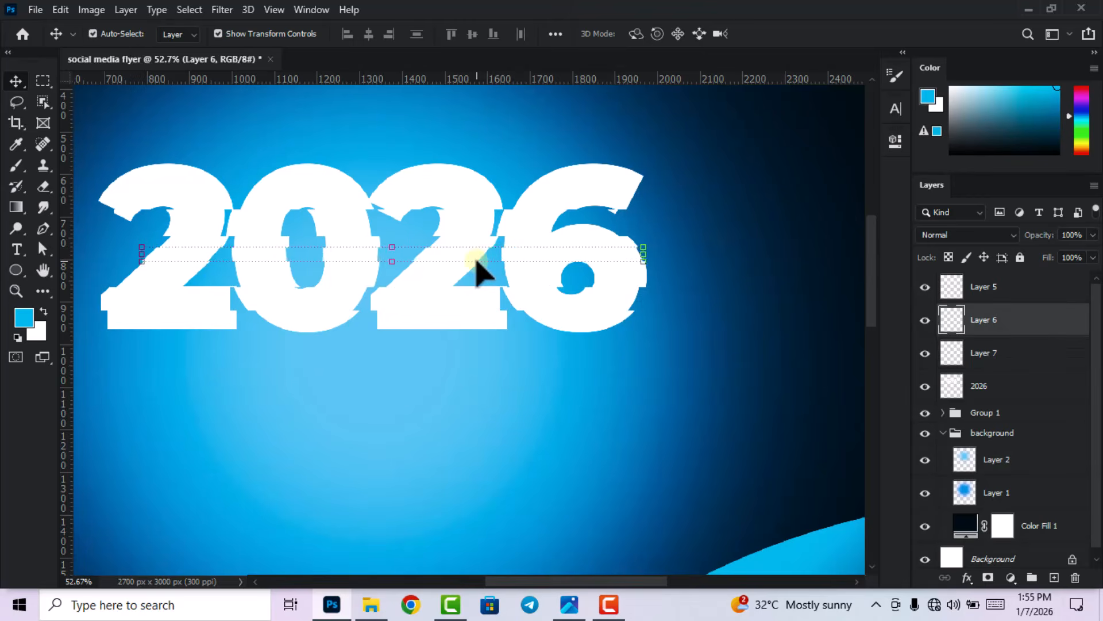
key("Left")
key("Left")
key("Left")
key("Left")
key("Left")
key("Left")
key("Left")
key("Left")
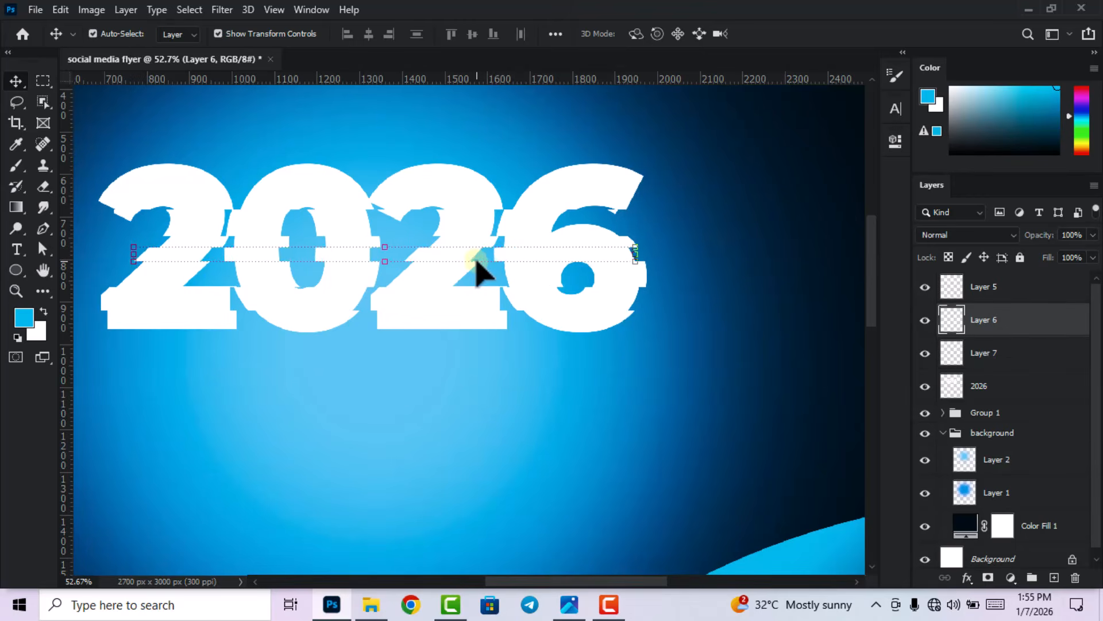
scroll(537, 184, "down", 5)
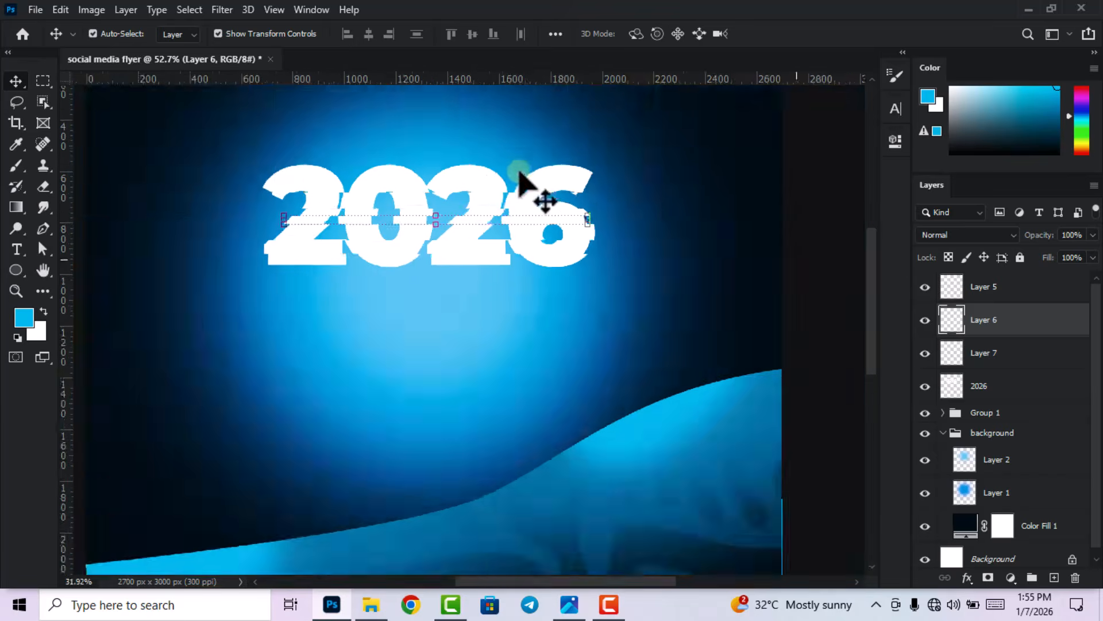
left_click(666, 219)
scroll(666, 216, "down", 2)
scroll(647, 178, "up", 1)
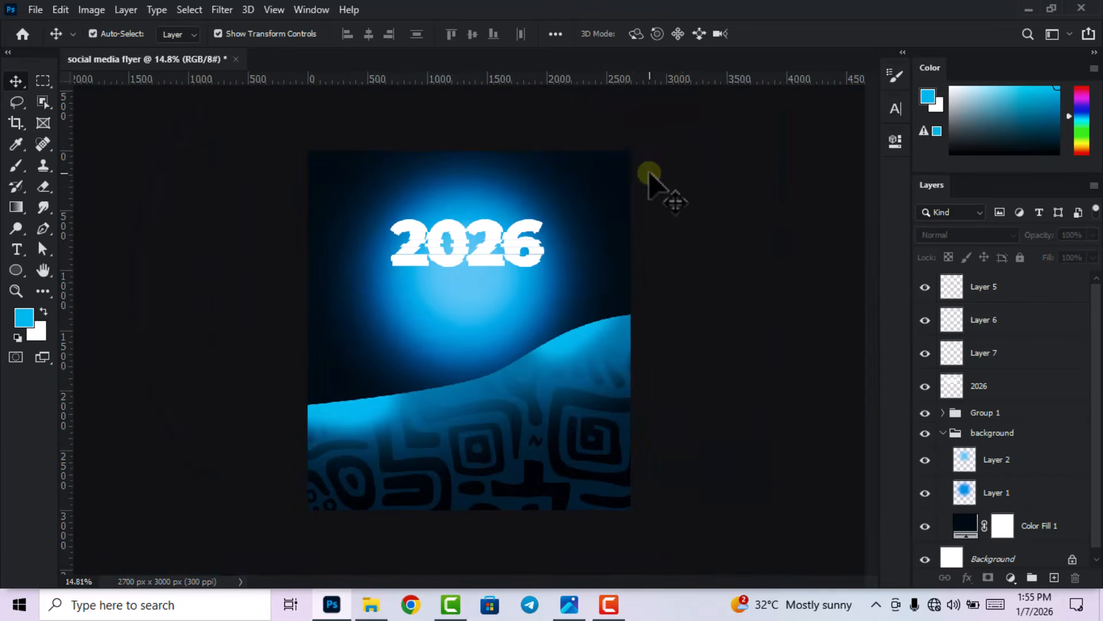
Add an Outer Glow effect to the 2026 layer and set the glow colour to 00f0ff
left_click(952, 394)
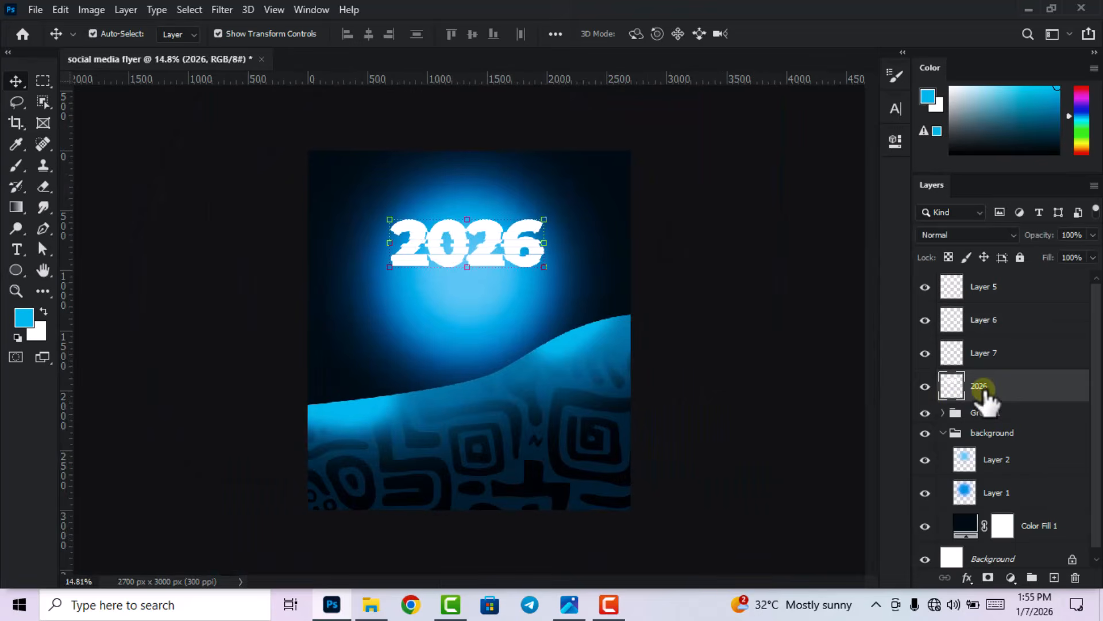
right_click(981, 391)
left_click(833, 23)
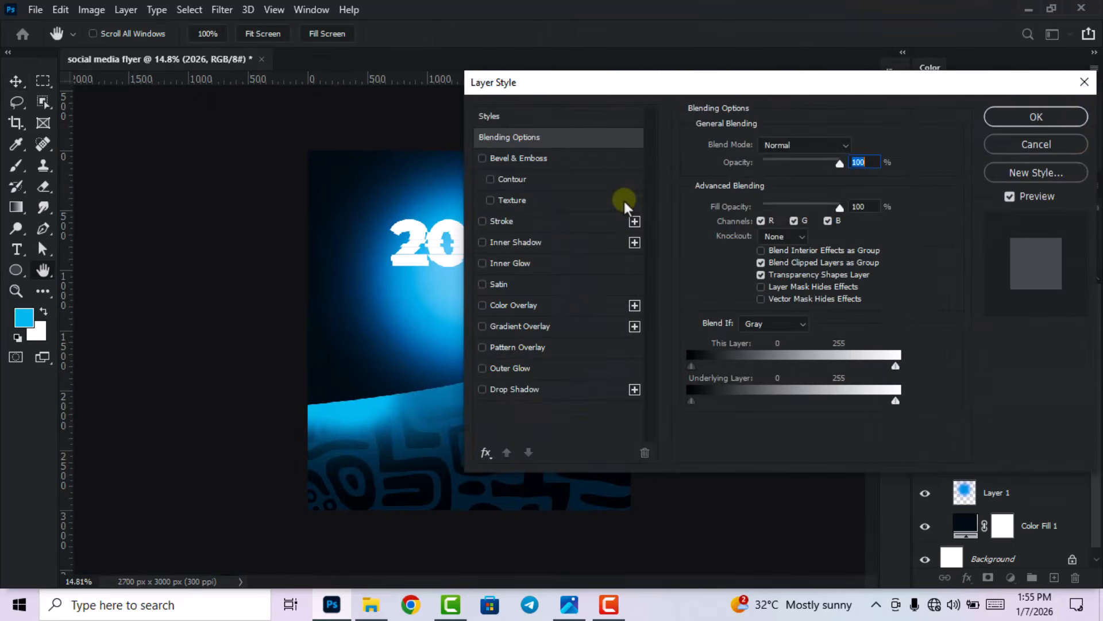
left_click(482, 369)
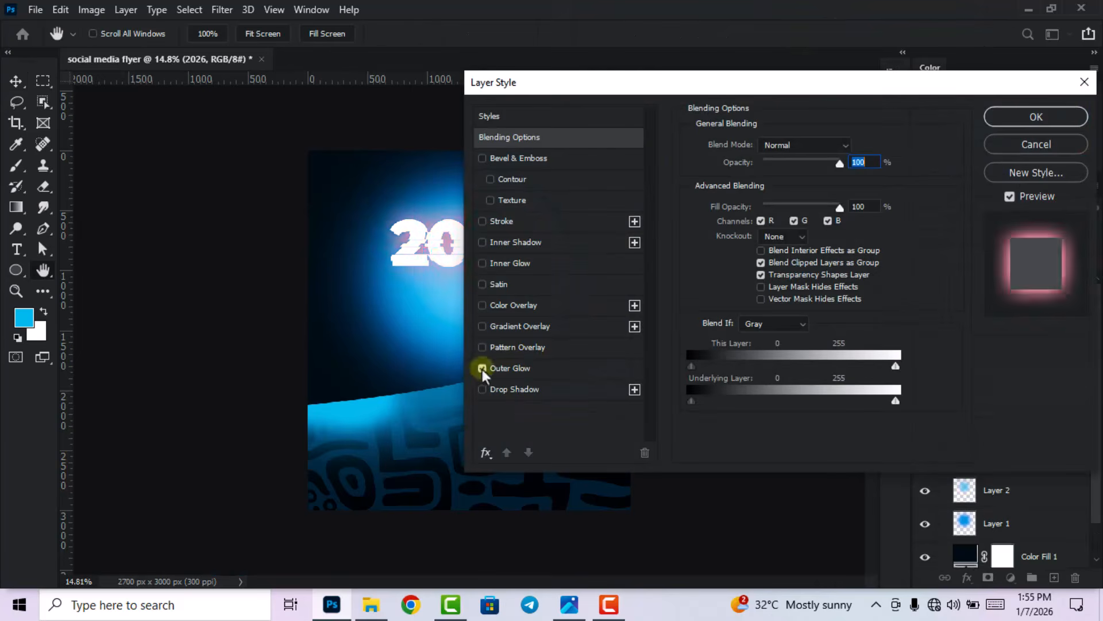
left_click(527, 371)
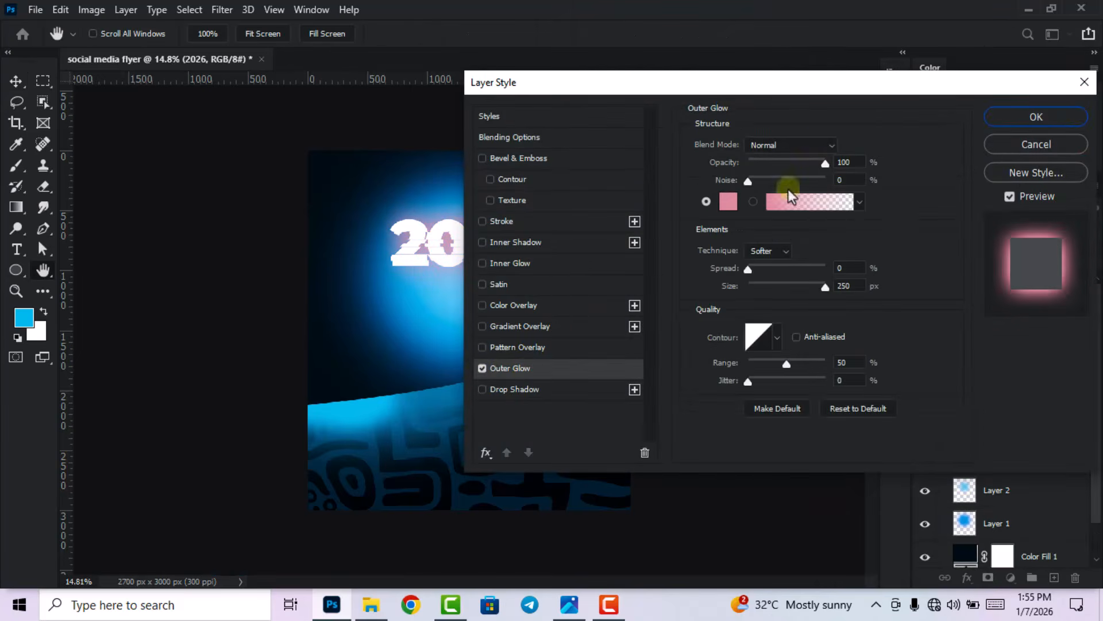
left_click(729, 202)
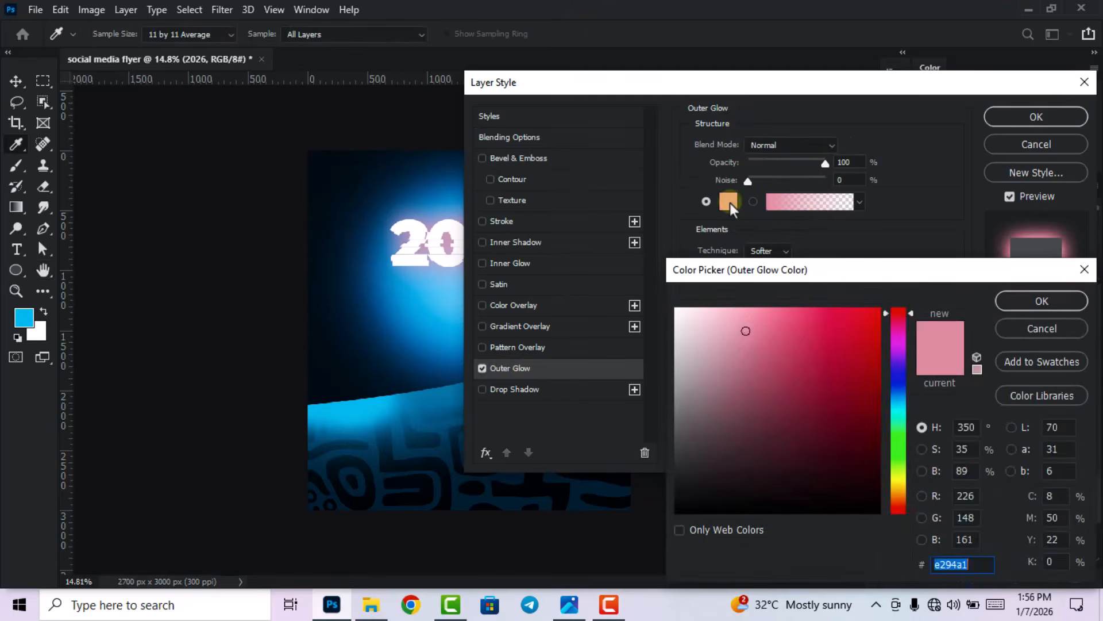
type("00f")
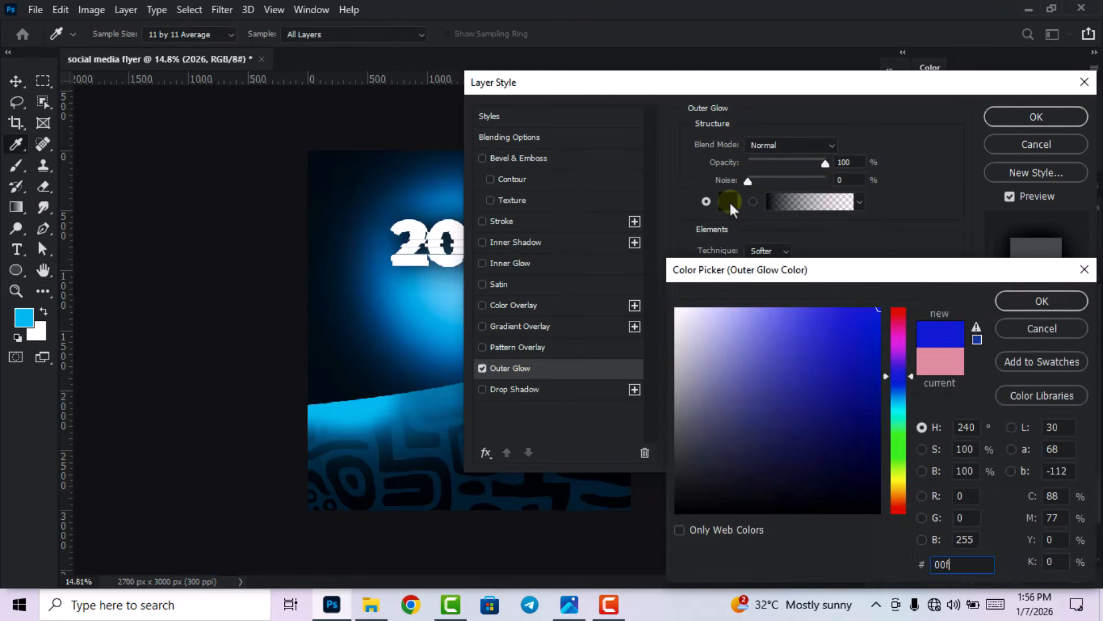
type("0ff")
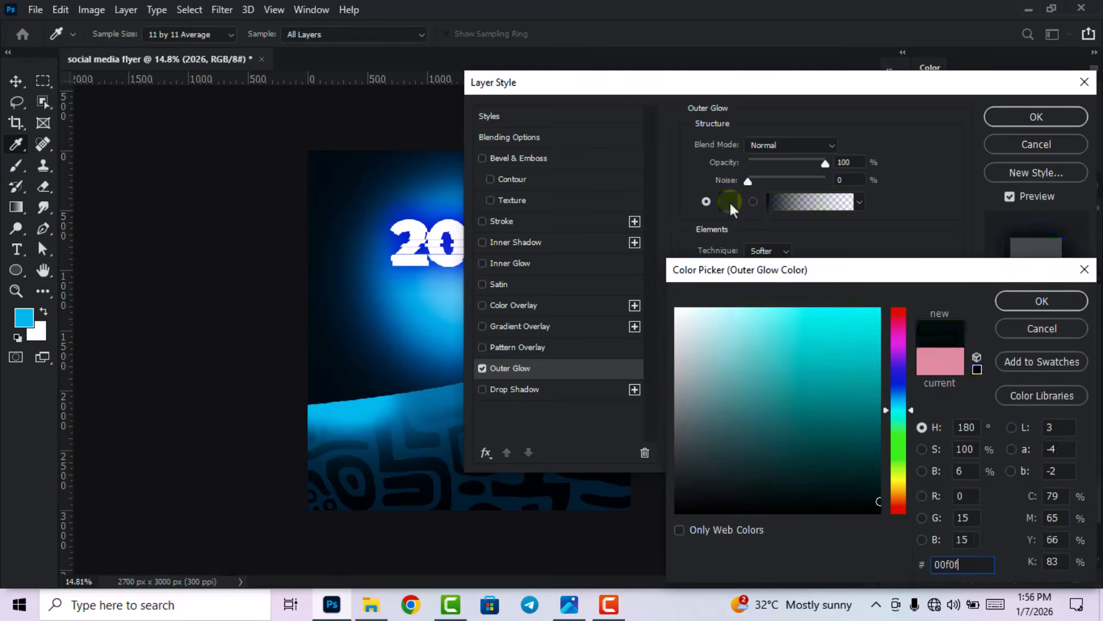
left_click(1027, 302)
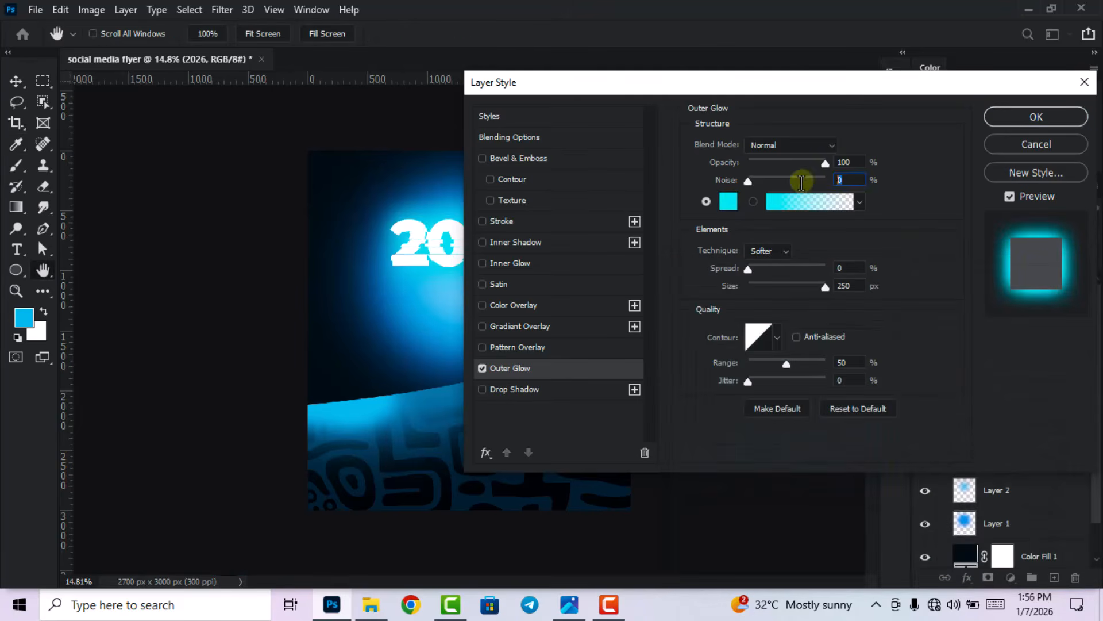
Set the outer glow's noise to 10% and apply the layer style
type("10")
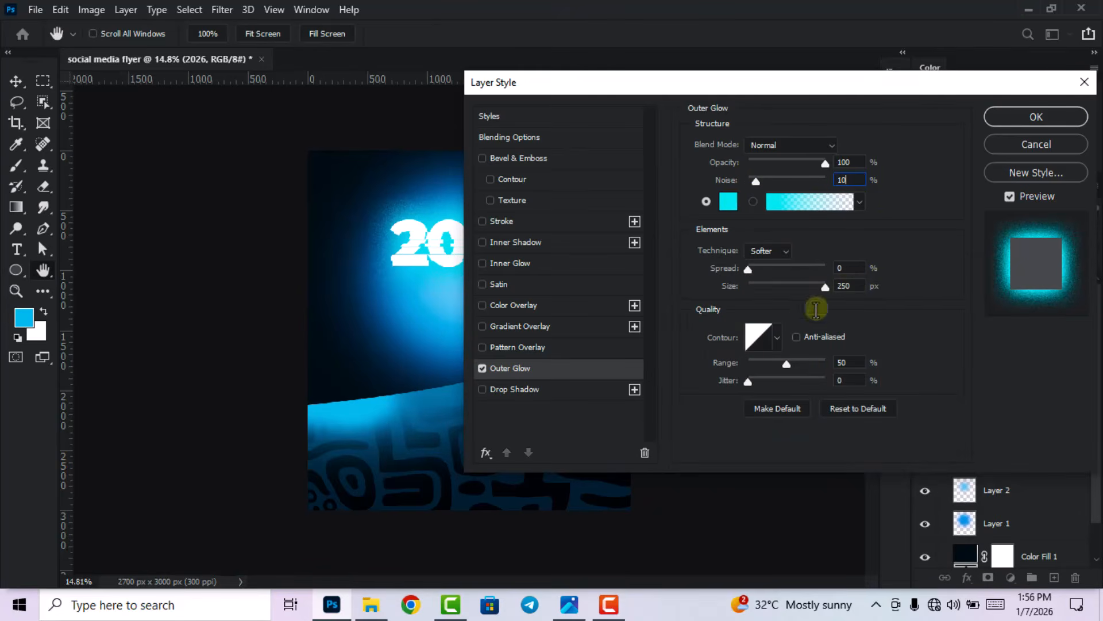
left_click(777, 336)
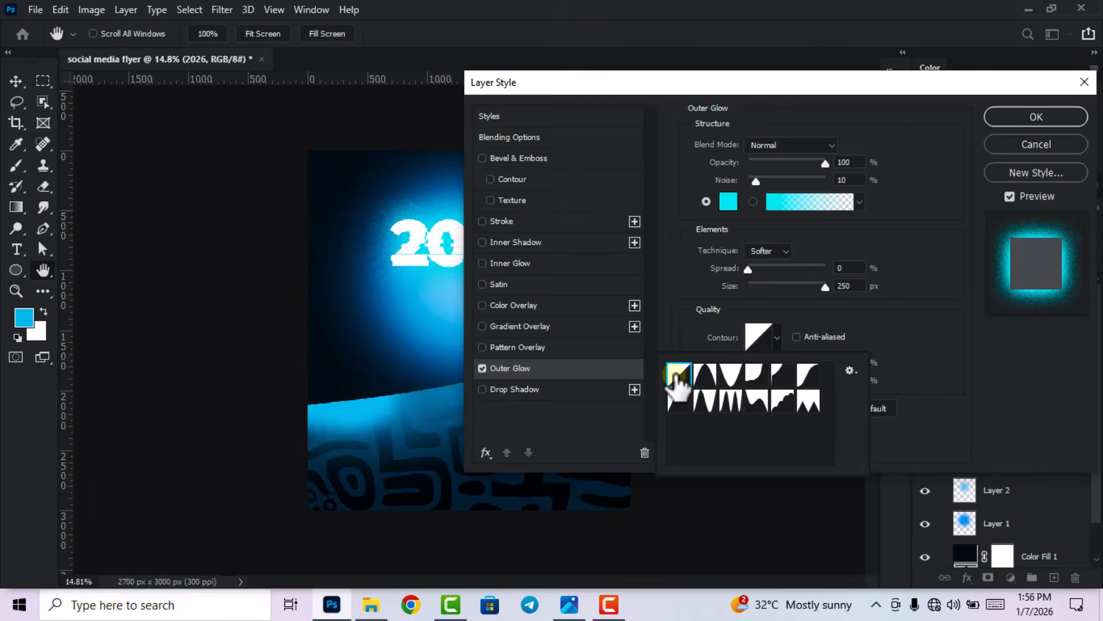
left_click(852, 332)
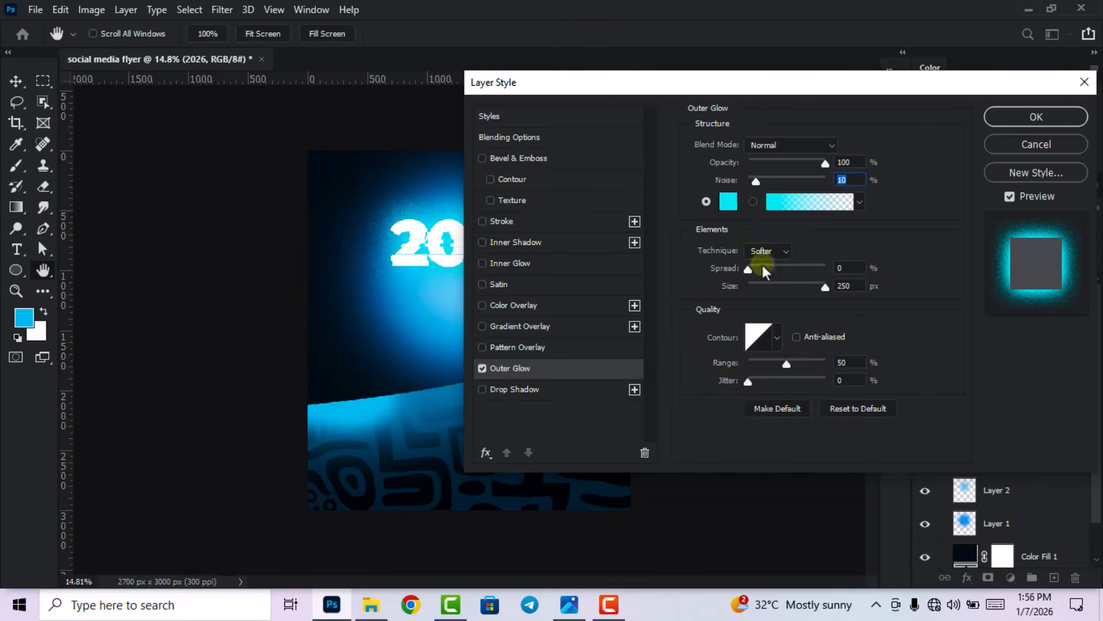
left_click(1010, 119)
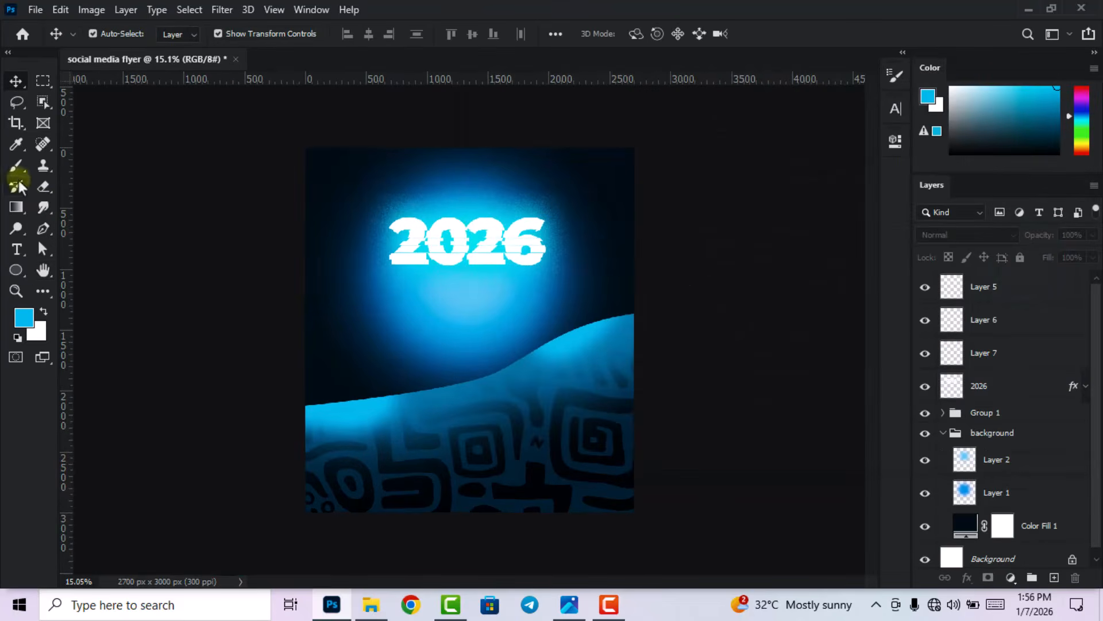
Add the text "Welcome to" in white Montserrat Black and place it centred just above the 2026 digits
left_click(16, 249)
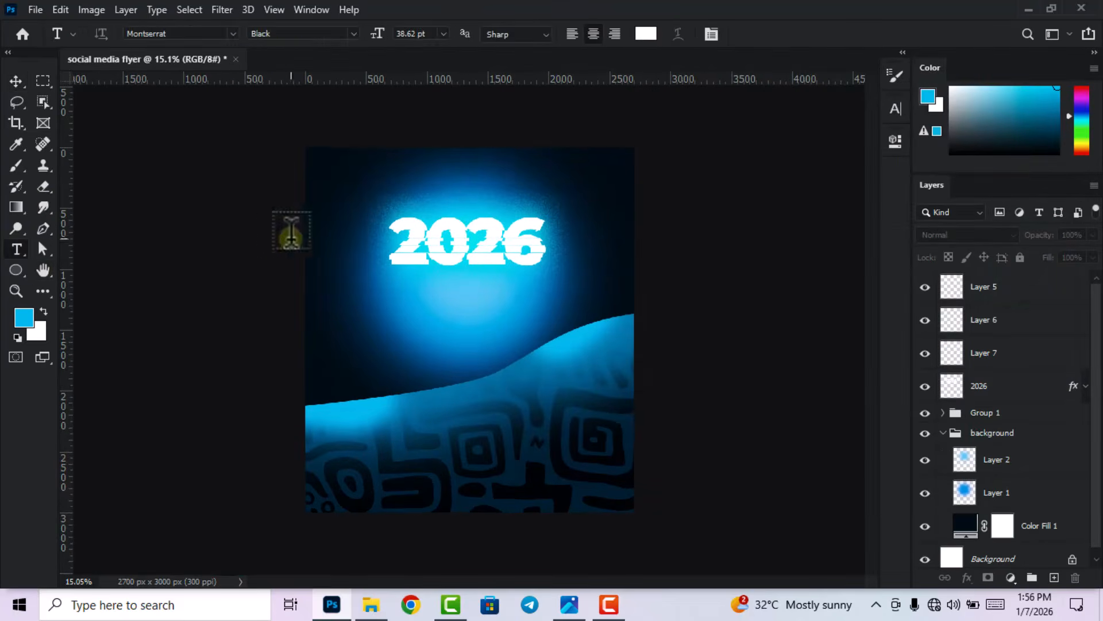
left_click(382, 182)
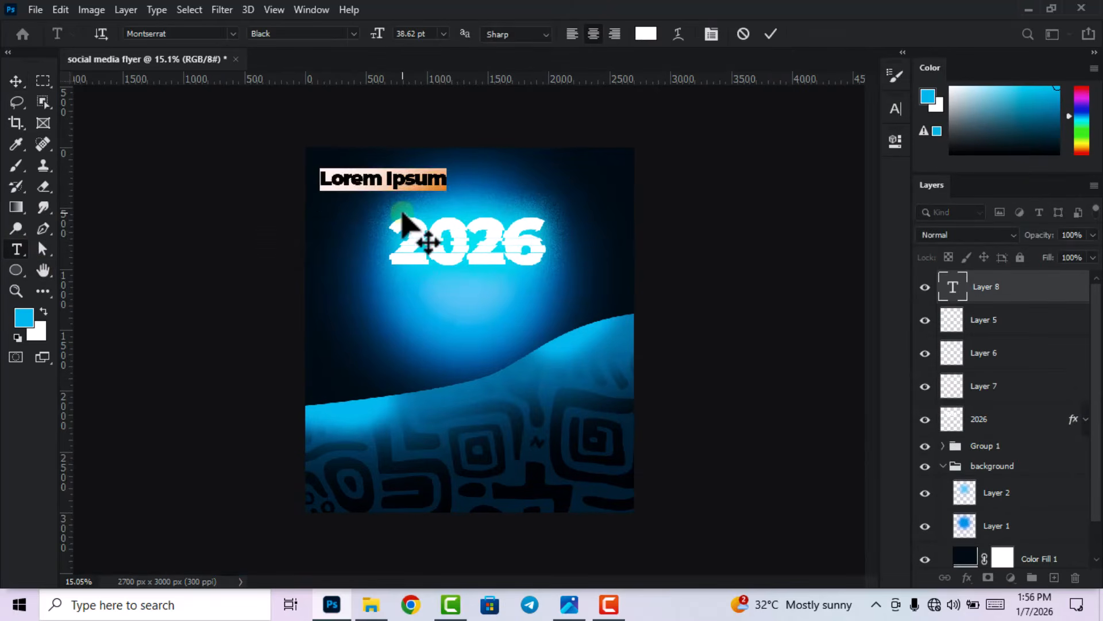
type("Welc")
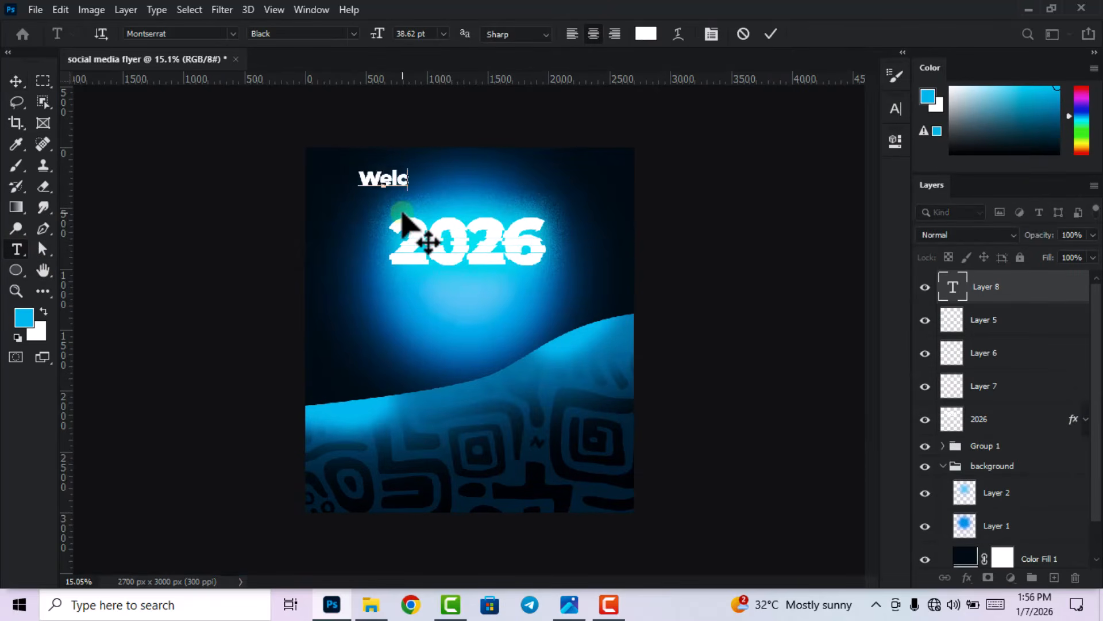
type("ome to")
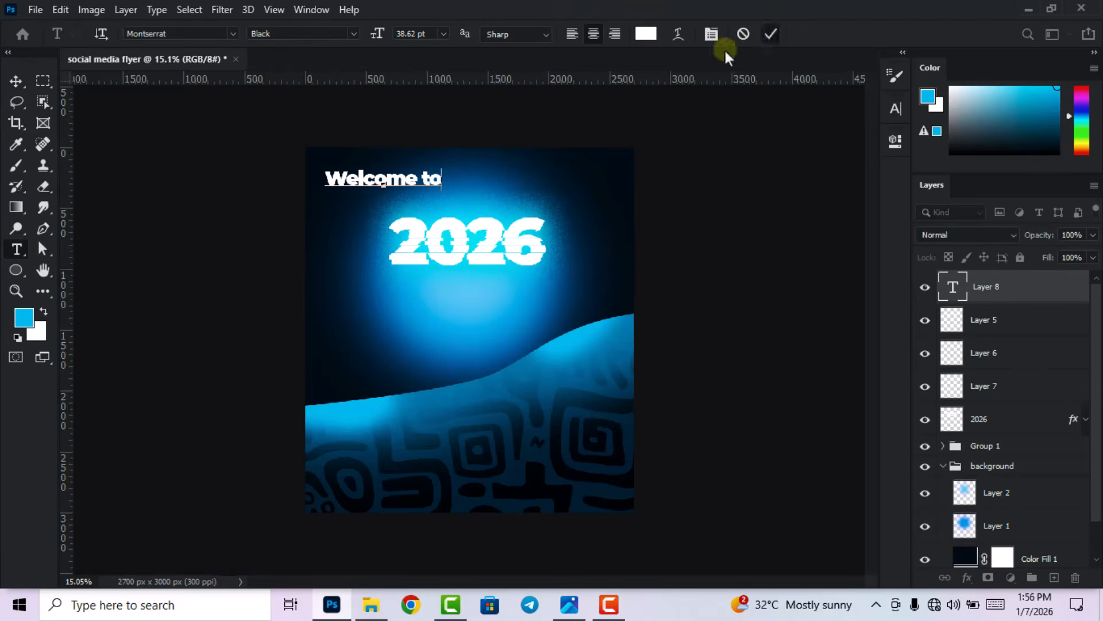
left_click(770, 34)
left_click(16, 81)
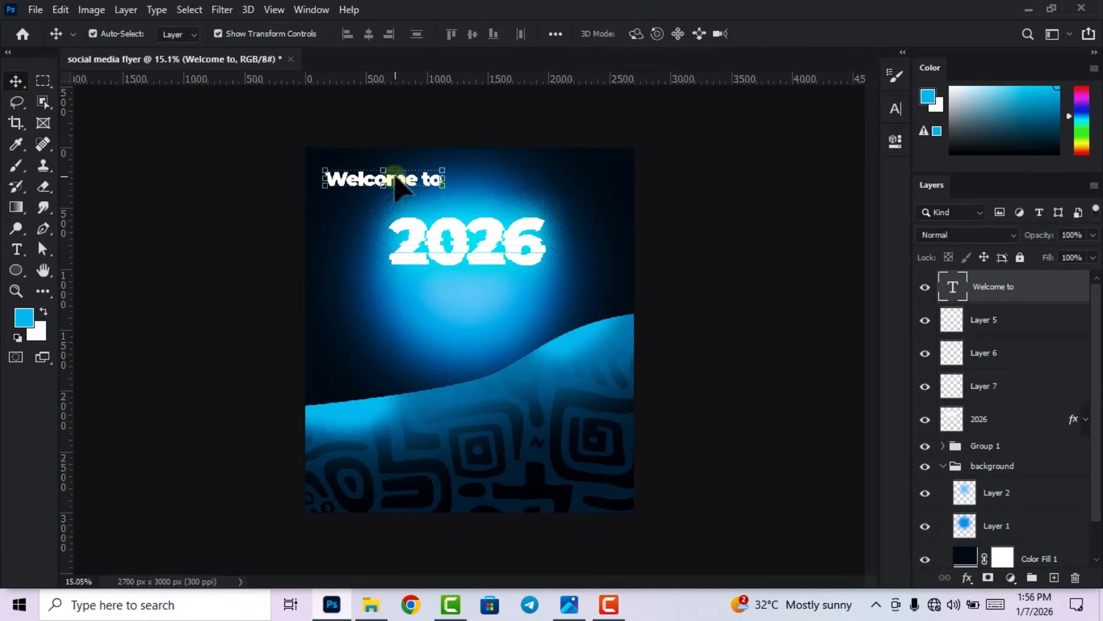
left_click_drag(396, 185, 483, 210)
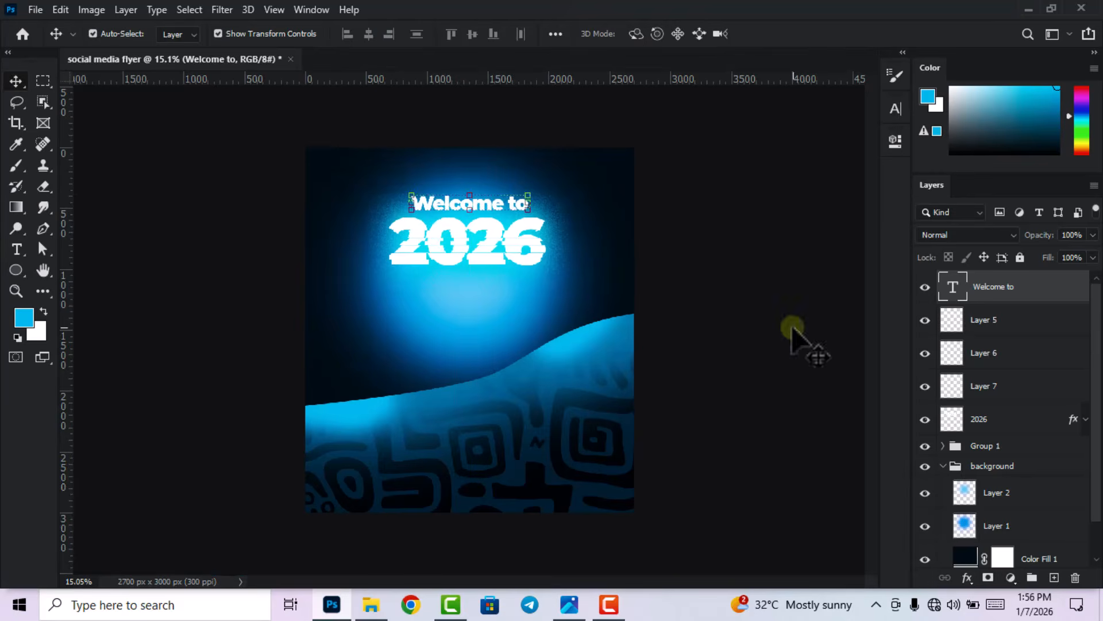
Change the font of the "Welcome to" text to Samantha Regular
double_click(954, 288)
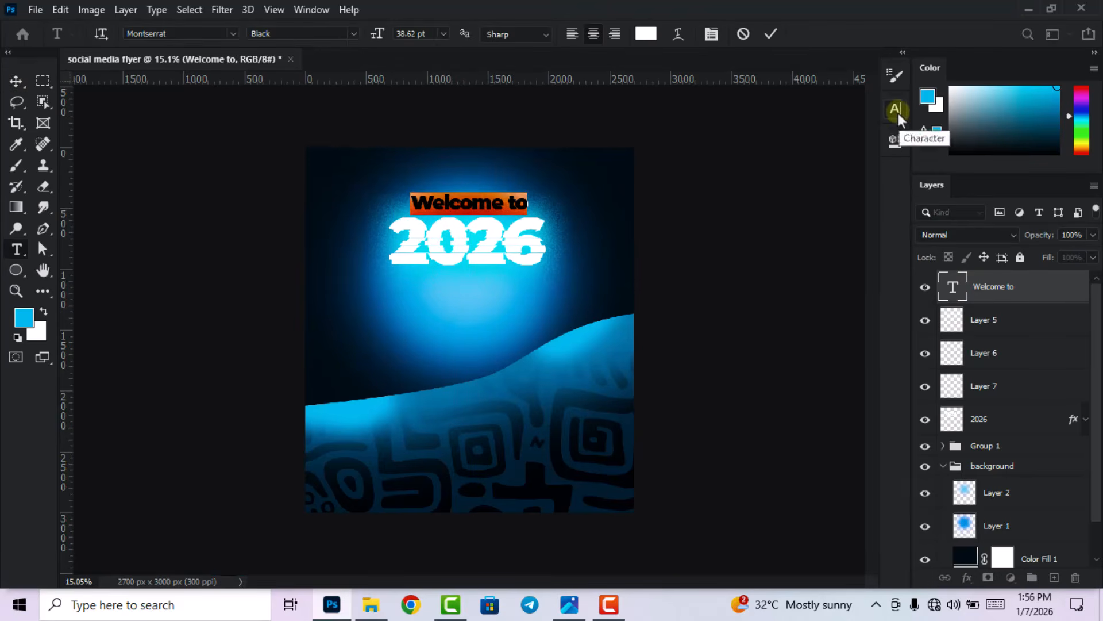
left_click(897, 110)
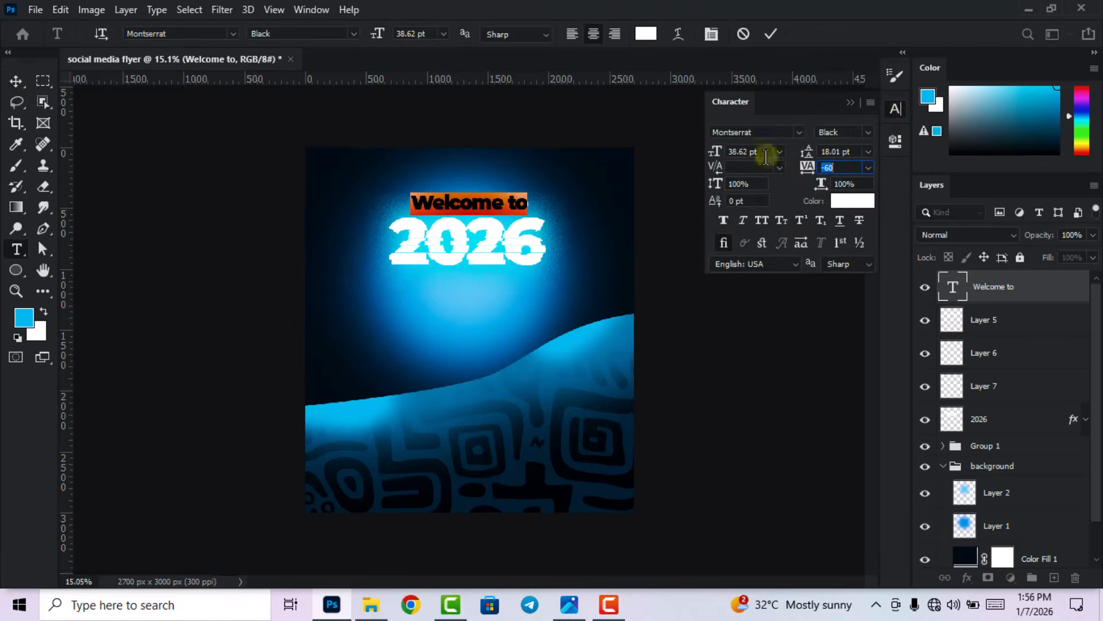
left_click(796, 132)
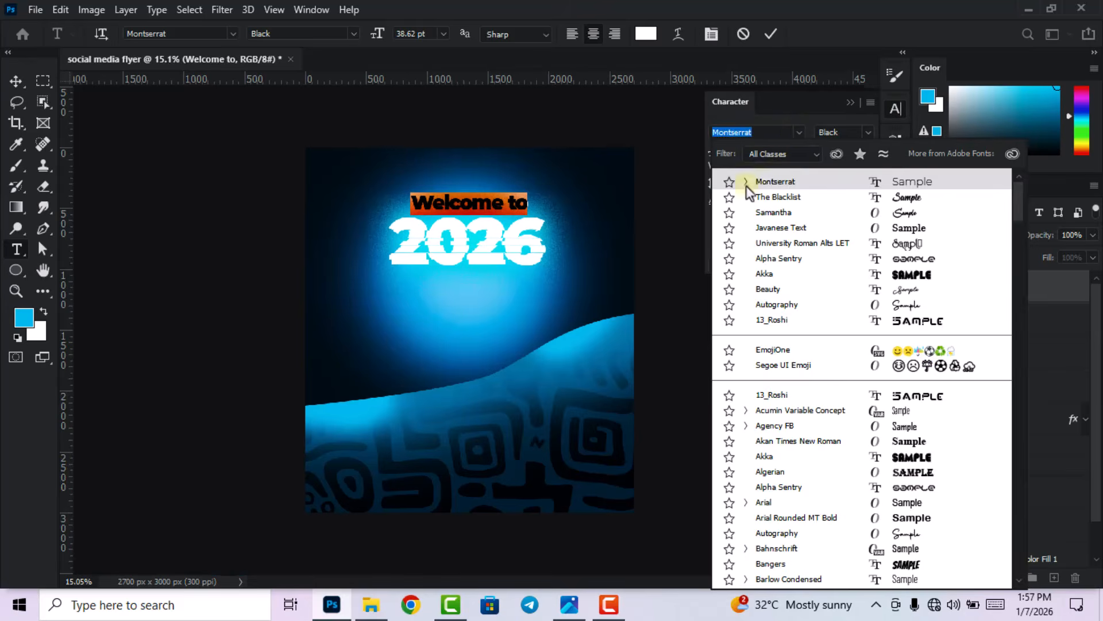
type("s")
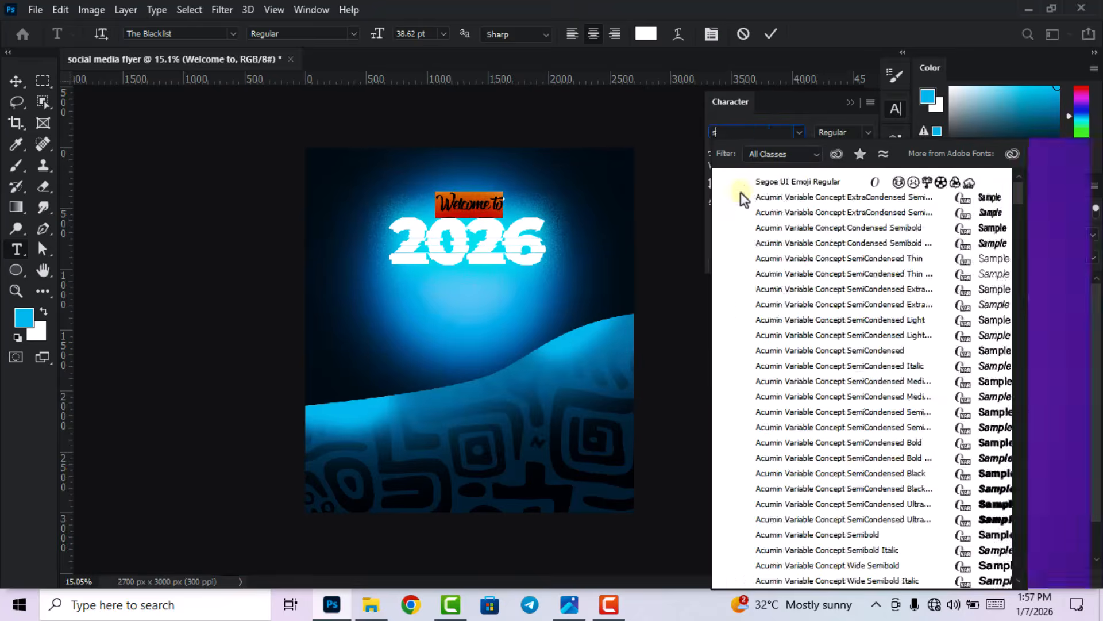
type("amantha")
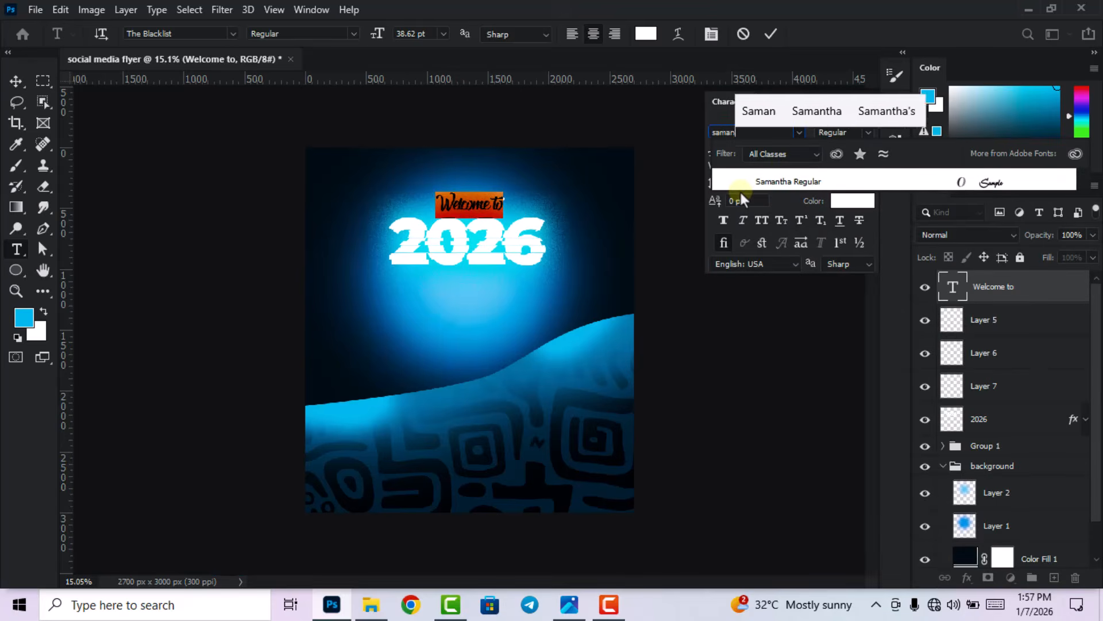
left_click(814, 180)
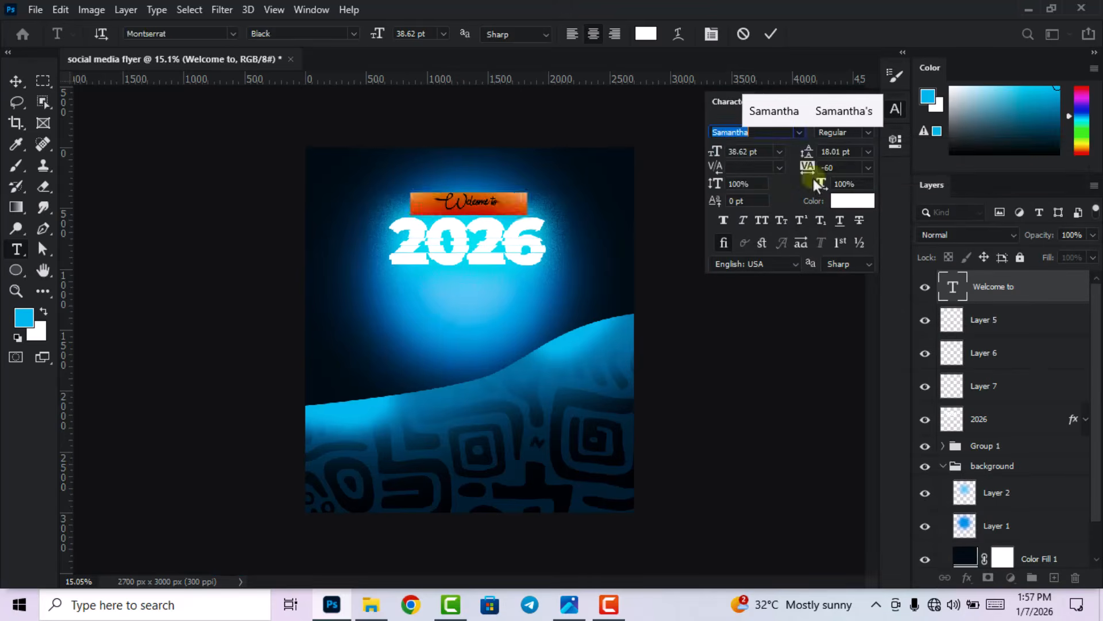
Set the "Welcome to" text to 50 pt with -20 tracking and commit the text edit
left_click(761, 152)
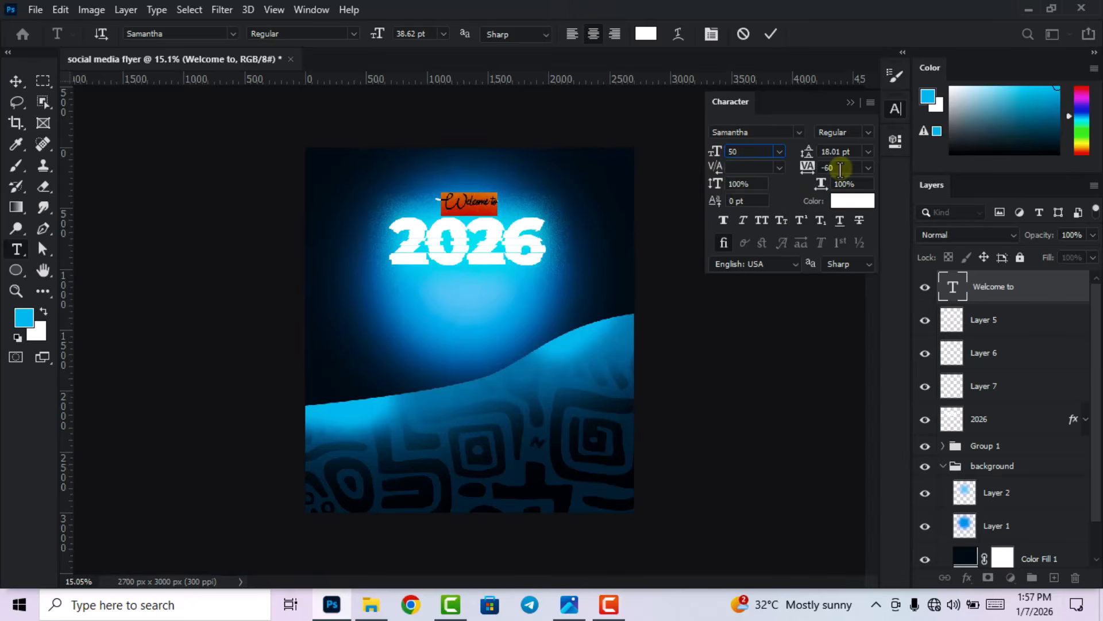
left_click_drag(840, 170, 812, 170)
key("Up")
key("Up")
key("Up")
key("Up")
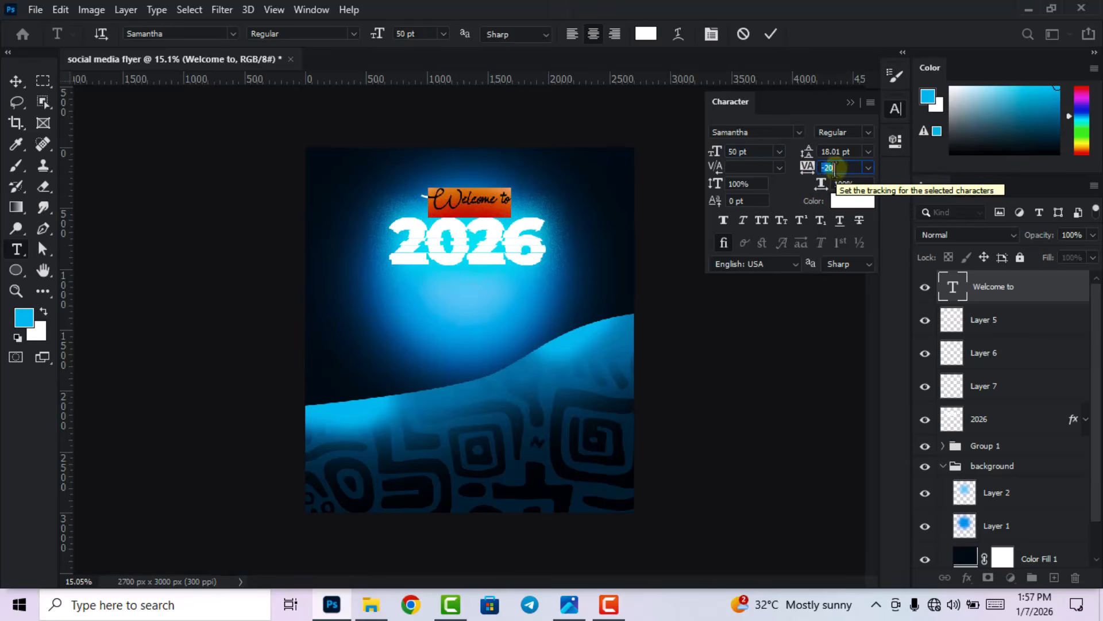
left_click(834, 169)
left_click(770, 34)
key("v")
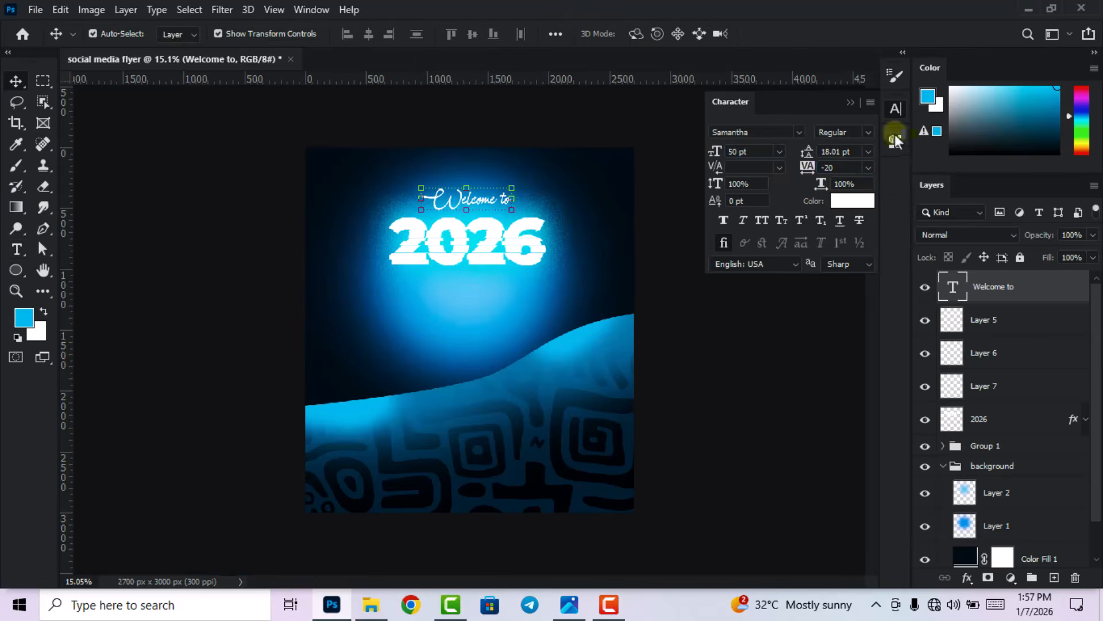
left_click(894, 110)
Nudge the "Welcome to" text slightly down so it sits closer to the 2026 digits, and deselect it
scroll(479, 189, "up", 2)
left_click_drag(480, 177, 481, 185)
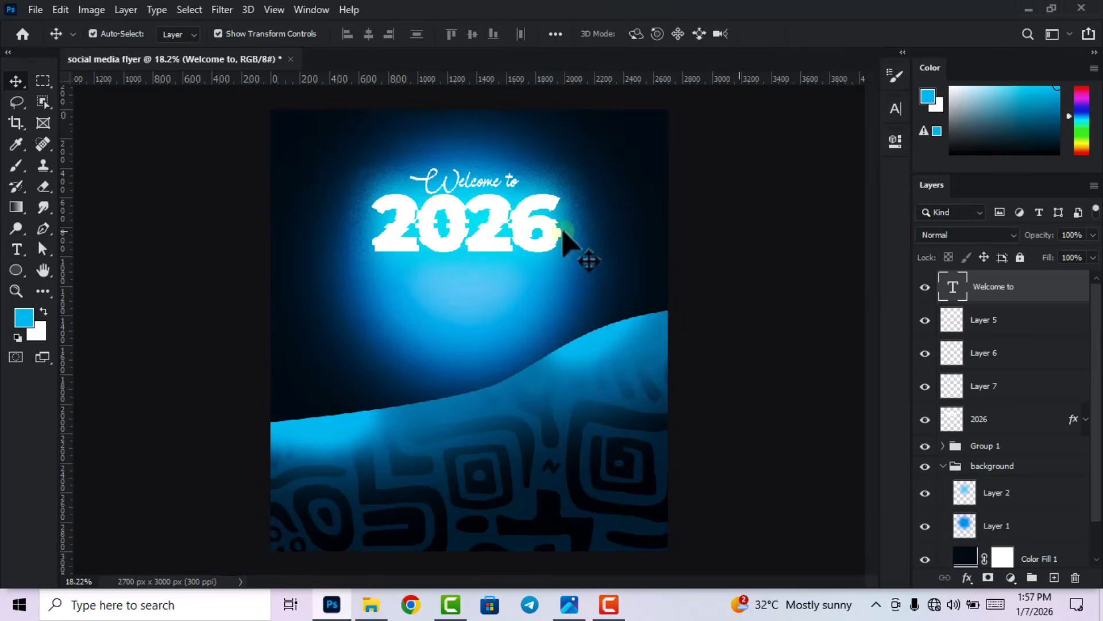
left_click(739, 231)
scroll(429, 246, "down", 5)
scroll(464, 270, "up", 3)
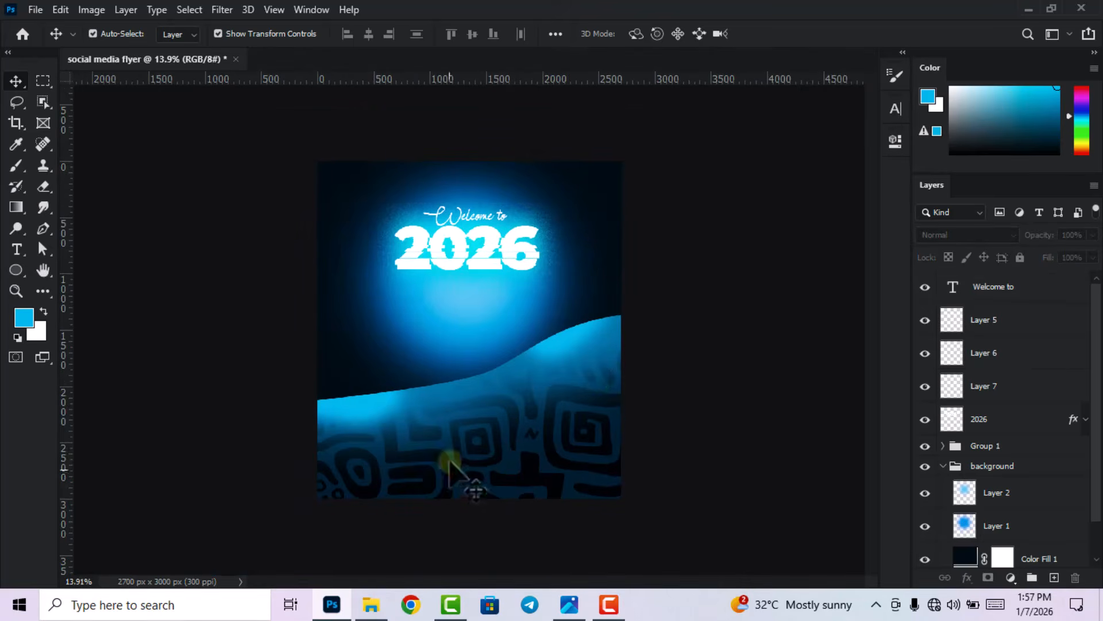
Place the photo of the woman in the orange sweater from the sm flyer folder and enlarge it to about 103.4%
left_click(372, 604)
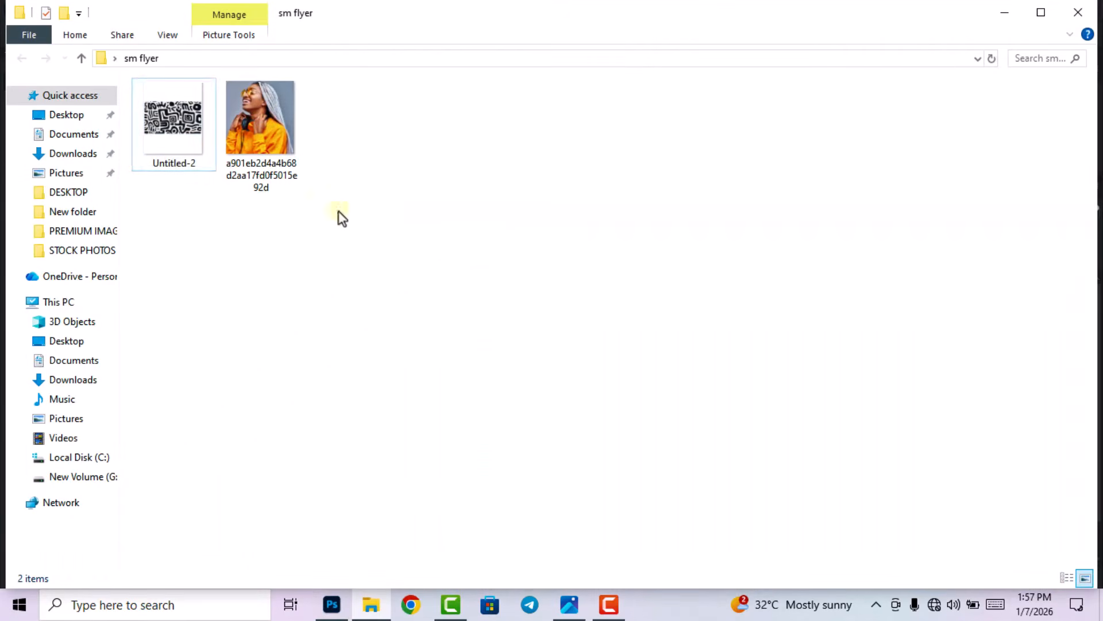
left_click_drag(270, 120, 474, 441)
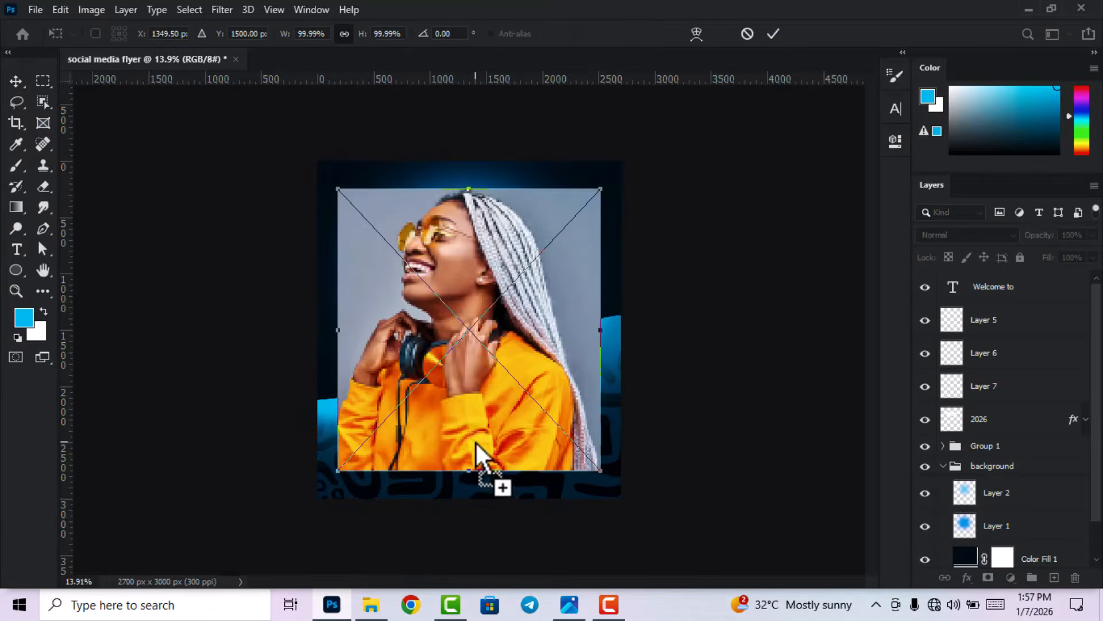
left_click(773, 33)
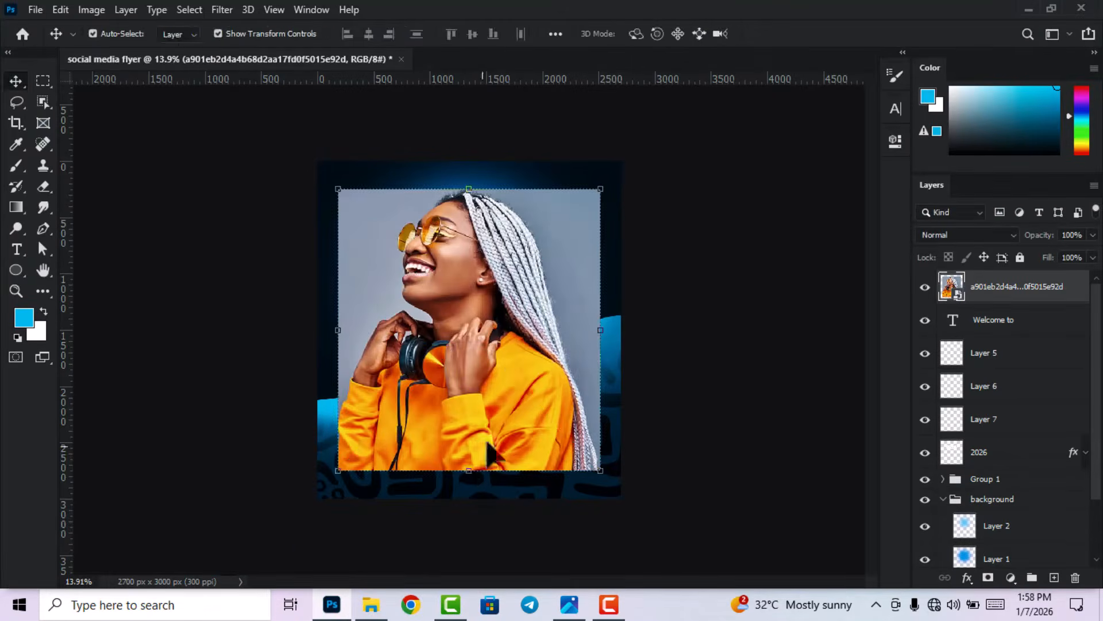
left_click_drag(469, 470, 472, 480)
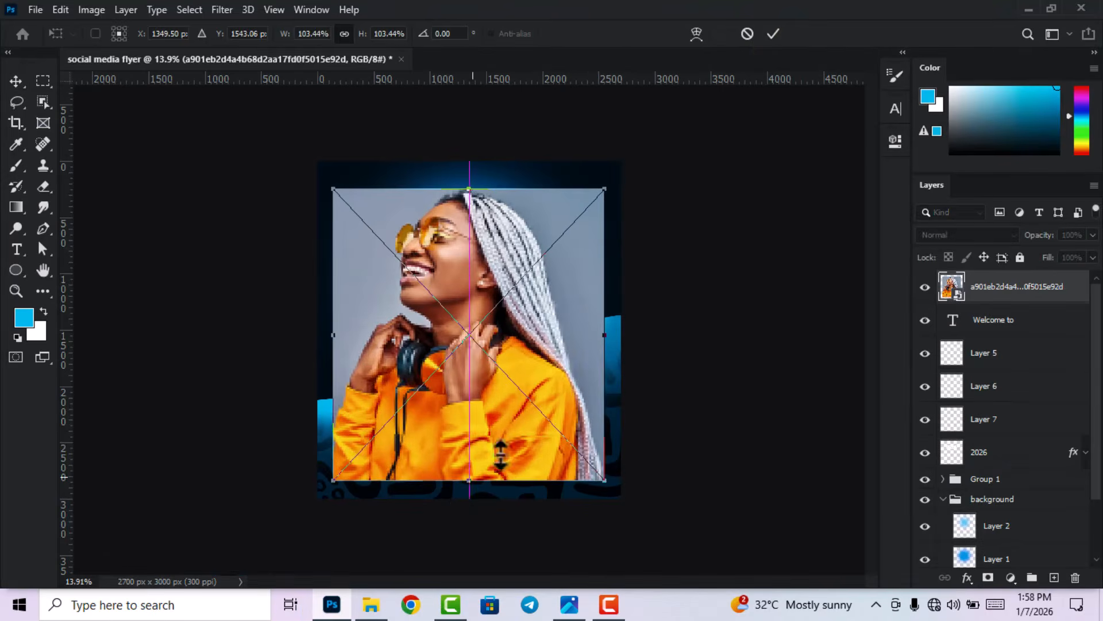
left_click(773, 33)
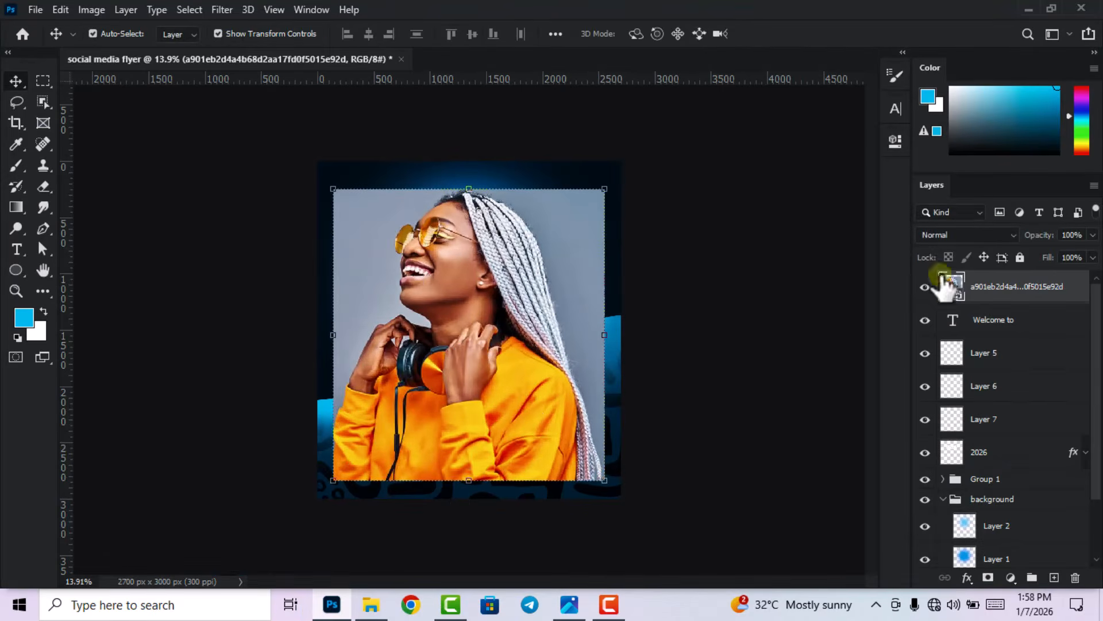
Rasterize the placed photo layer and hide it
right_click(1009, 286)
left_click(869, 303)
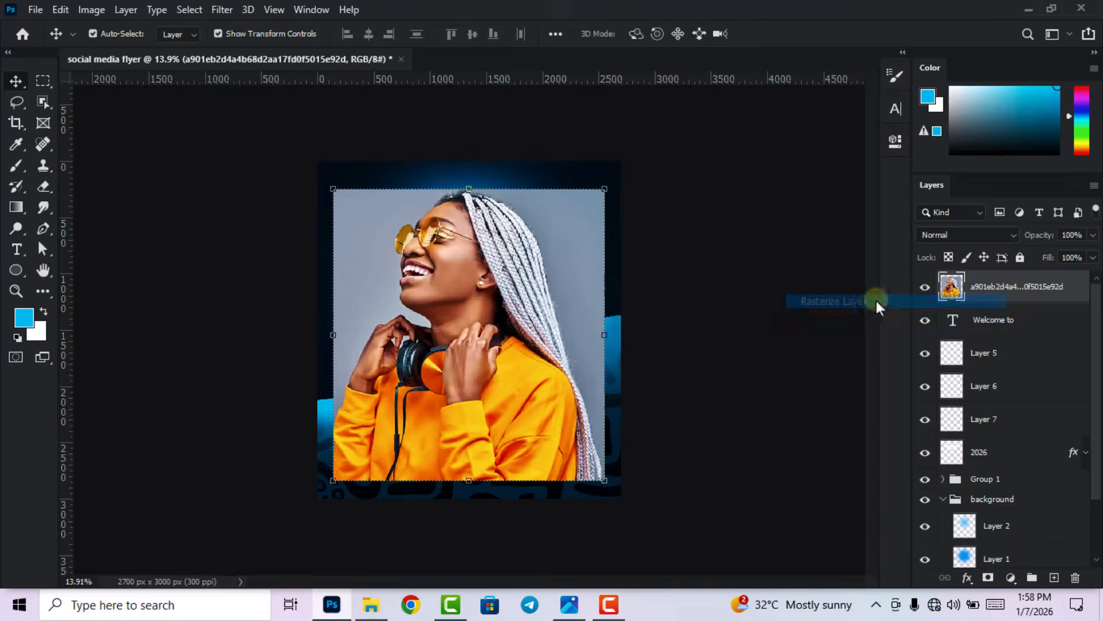
left_click(923, 287)
Group the layers from 2026 up to "Welcome to" as "texts" and collapse the background group
scroll(1026, 472, "down", 1)
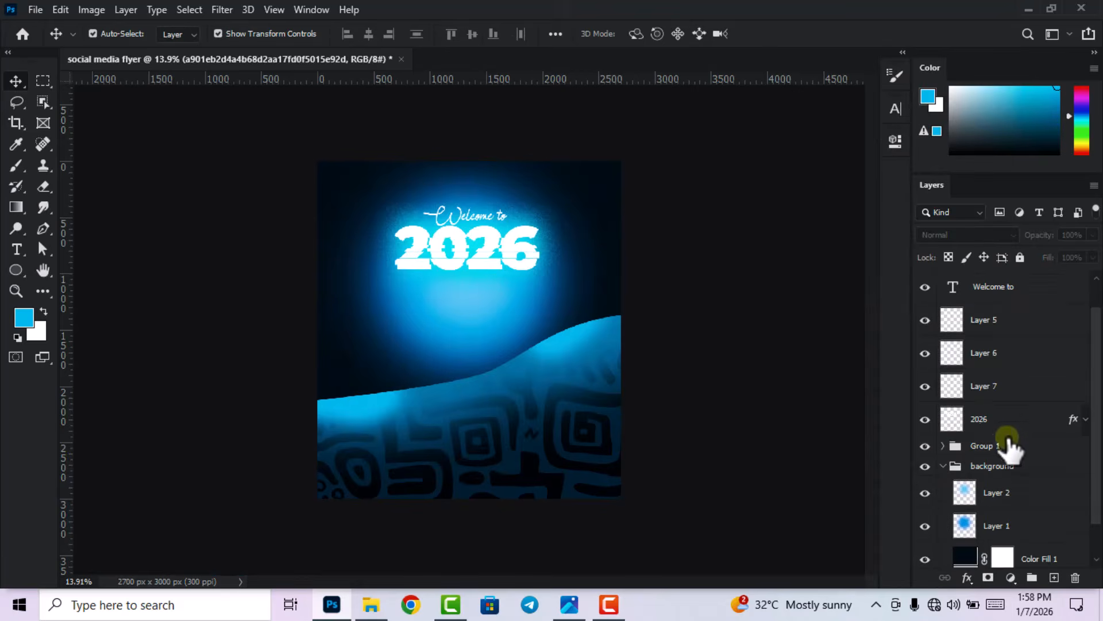
left_click(1003, 419)
scroll(1005, 426, "up", 1)
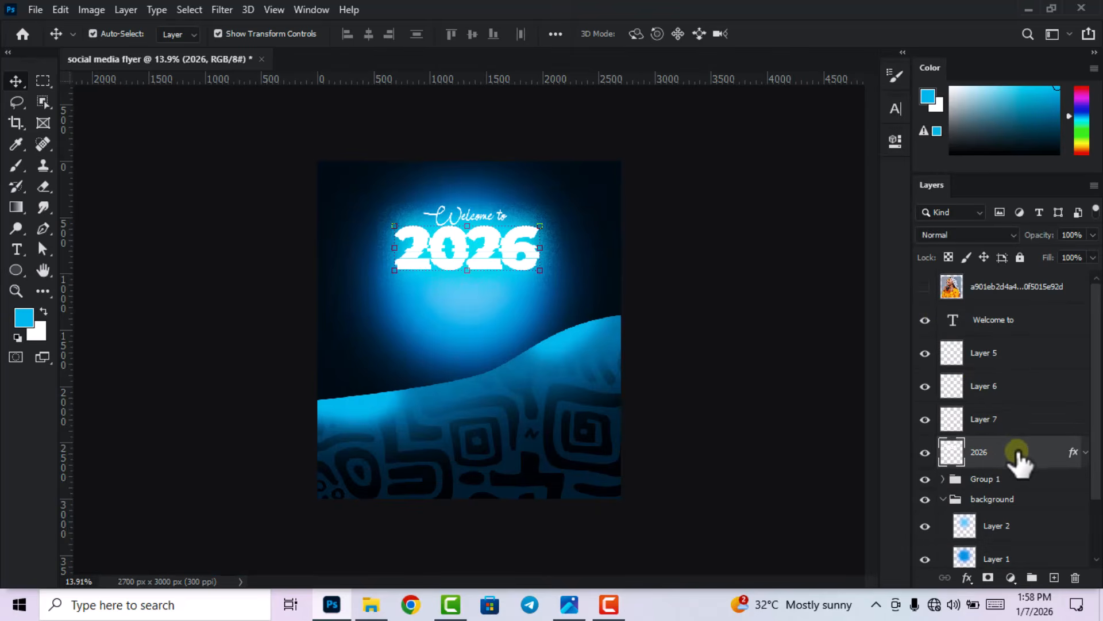
left_click(1015, 330, "shift")
left_click_drag(1062, 454, 1033, 577)
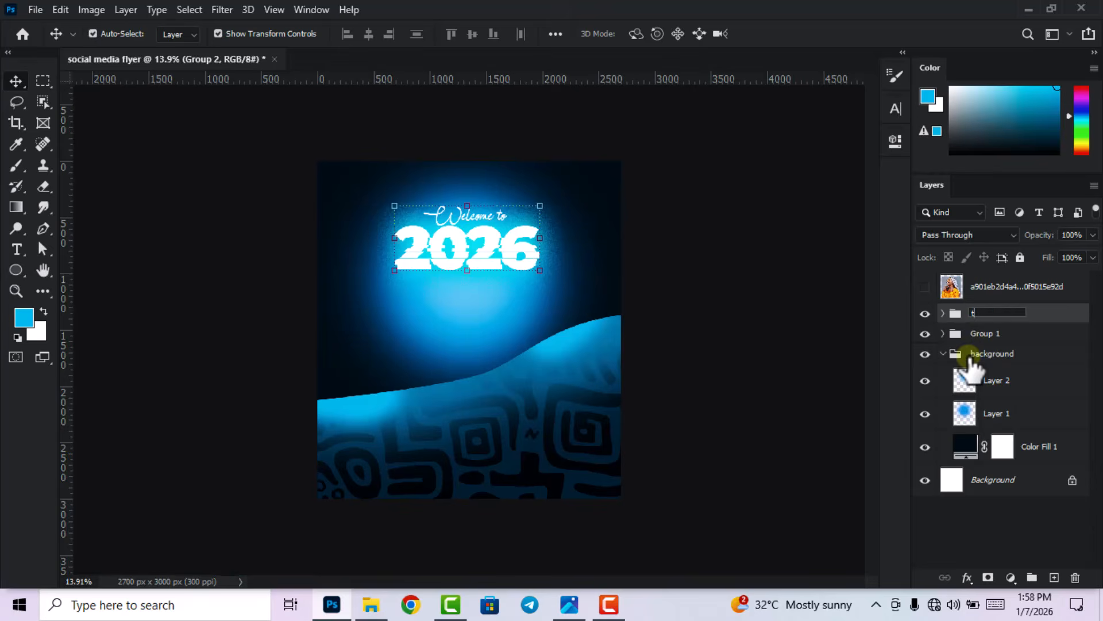
type("exts")
key("Return")
left_click(944, 354)
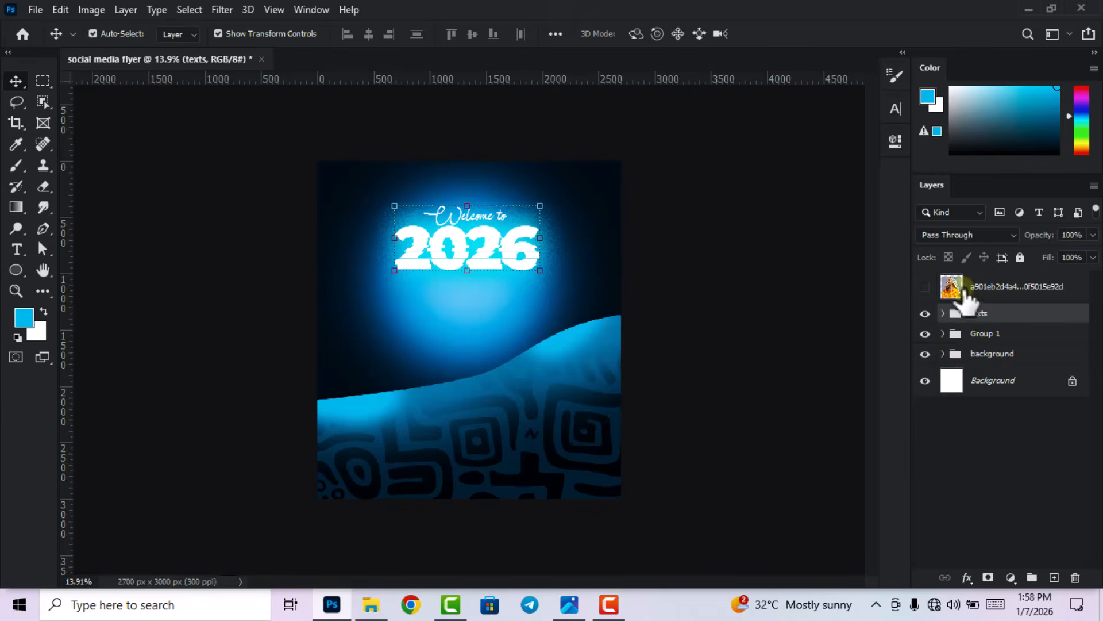
Show the photo layer again, select its subject and add a layer mask to cut out the woman
left_click(965, 290)
left_click(925, 287)
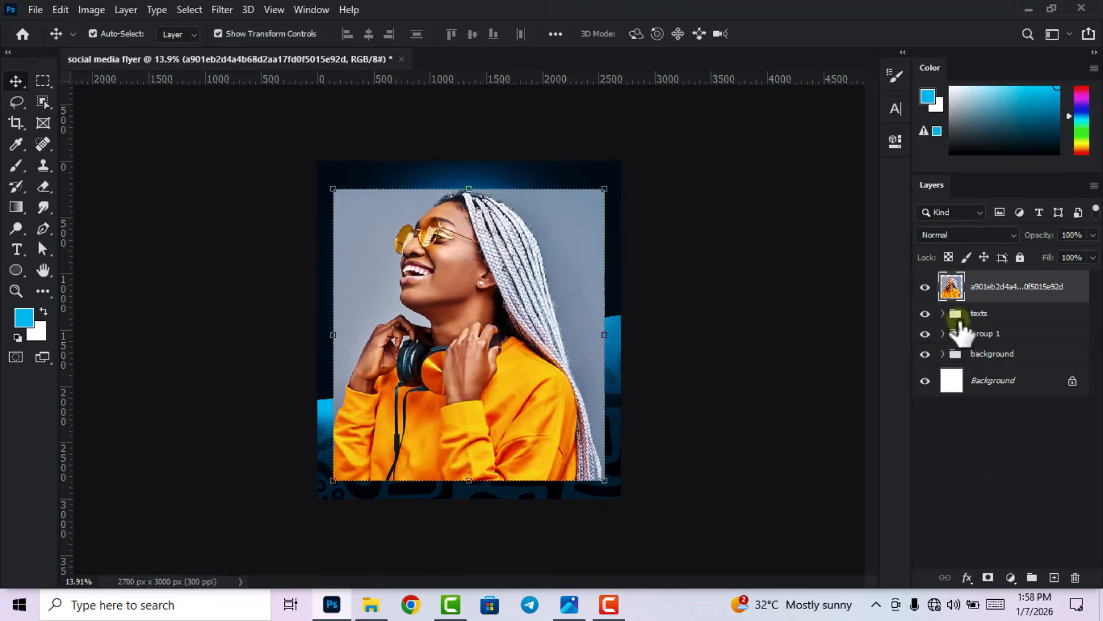
scroll(454, 314, "up", 1)
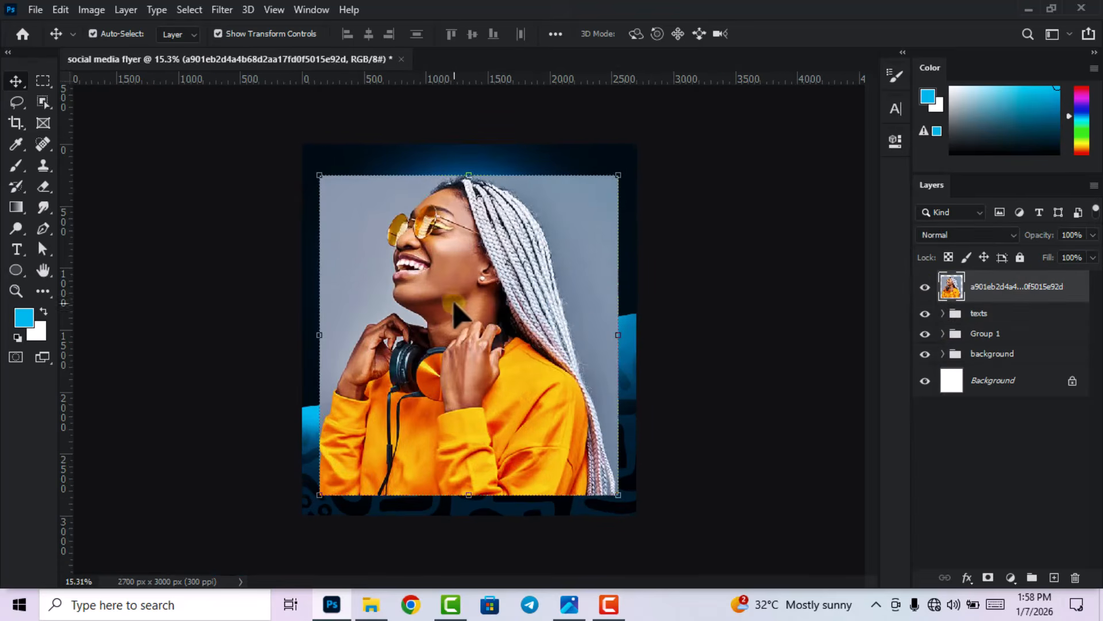
left_click(189, 10)
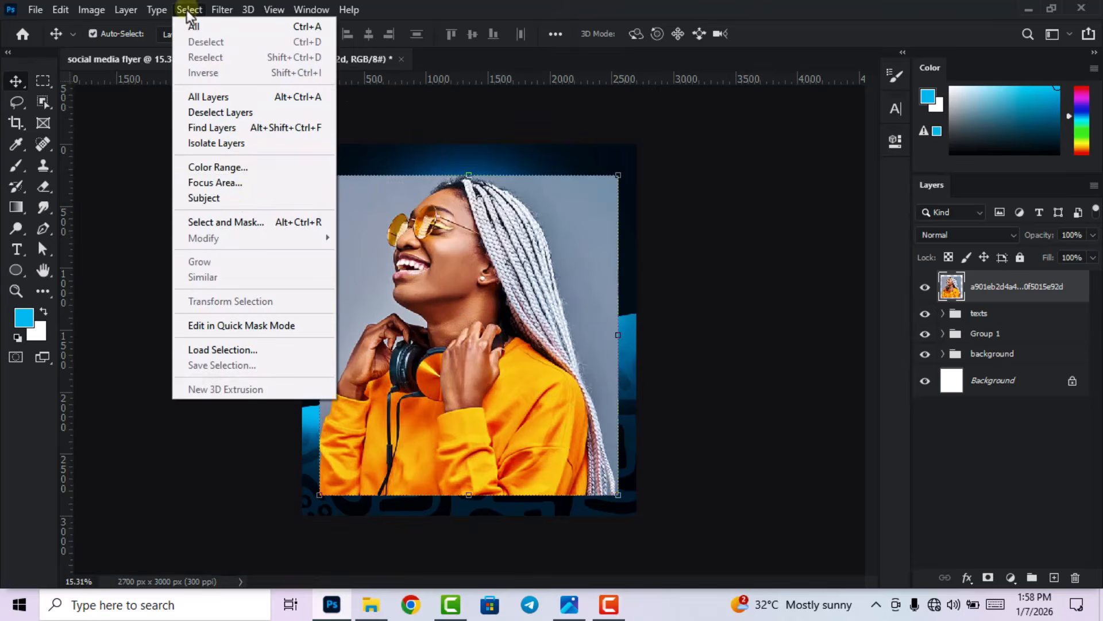
left_click(236, 198)
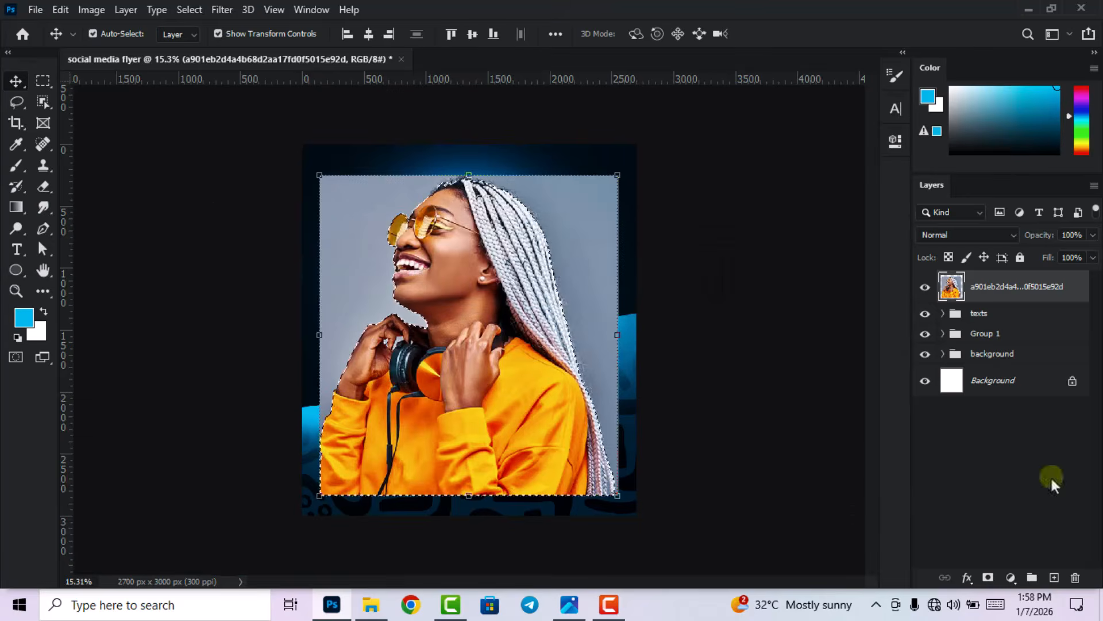
left_click(989, 580)
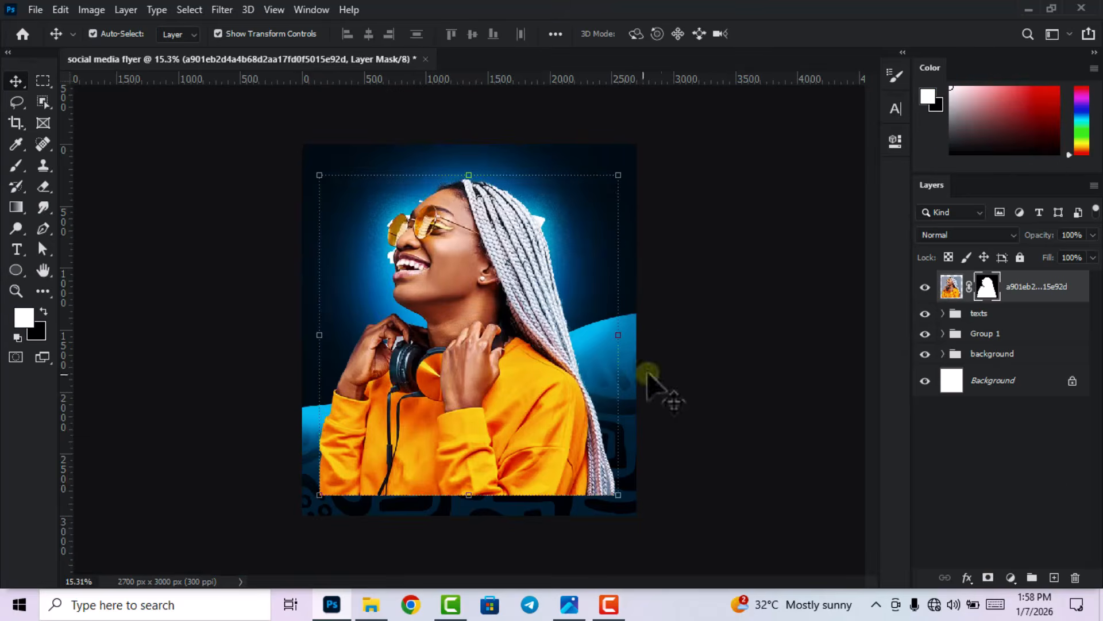
Move the cut-out woman down to the canvas's lower edge so her head overlaps the lower part of 2026
key("ctrl+minus")
left_click_drag(476, 466, 480, 477)
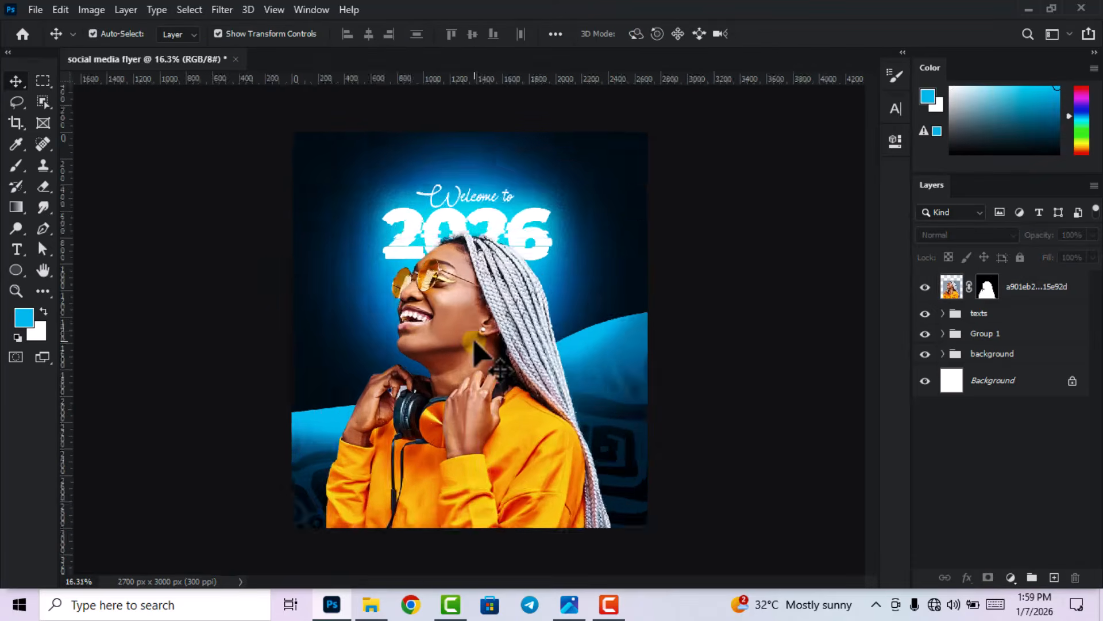
scroll(471, 333, "down", 1)
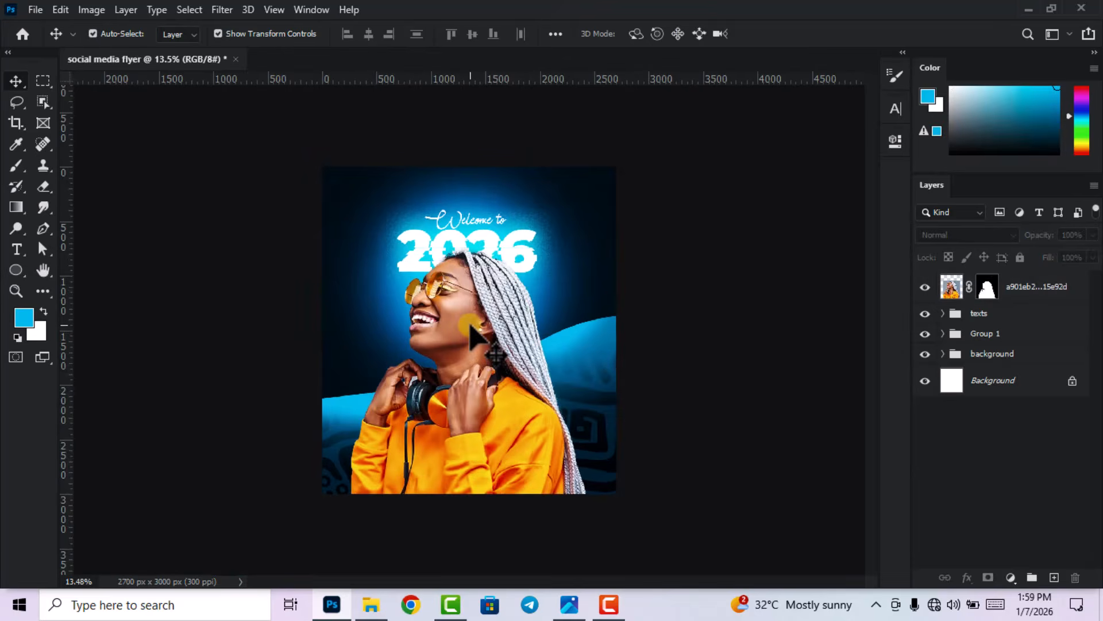
scroll(689, 308, "up", 1)
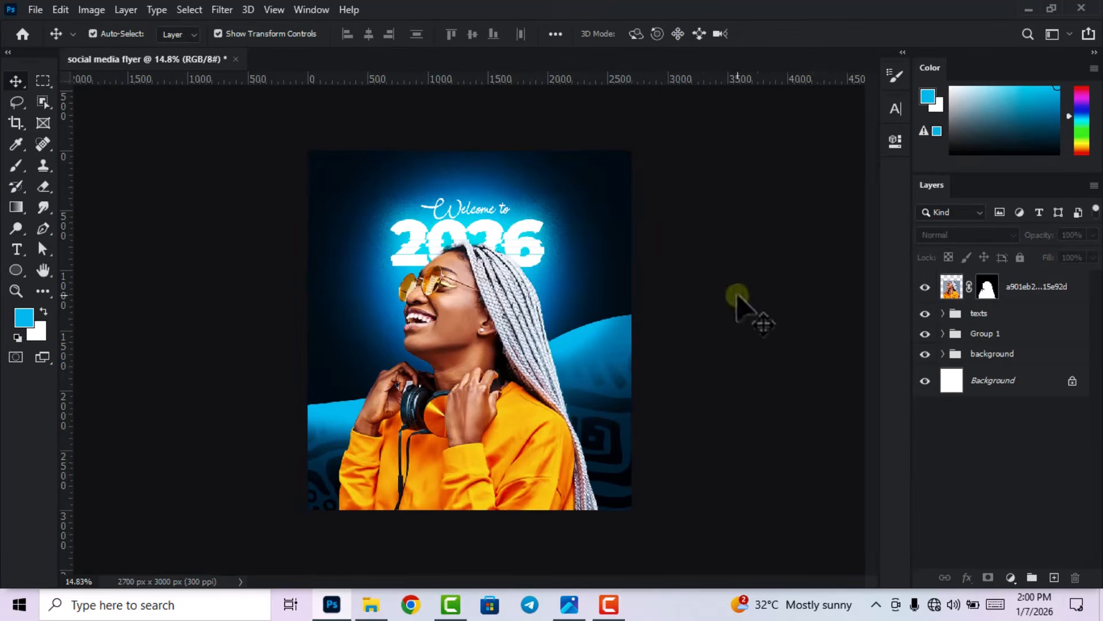
Convert the masked photo layer to a smart object and open the Camera Raw Filter at its Basic settings
right_click(1027, 288)
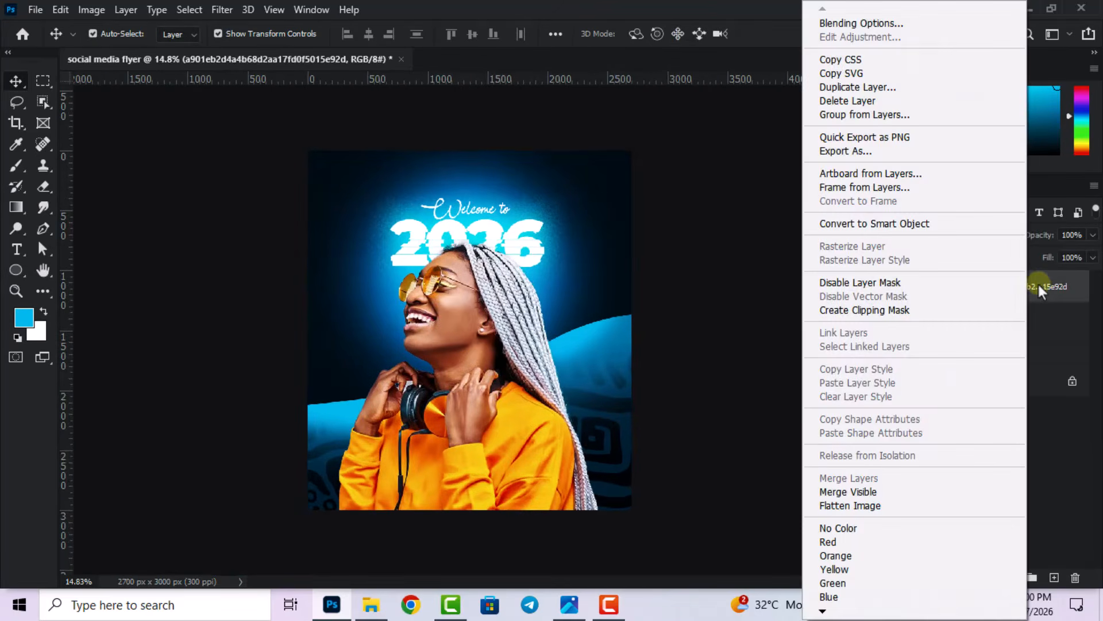
left_click(915, 223)
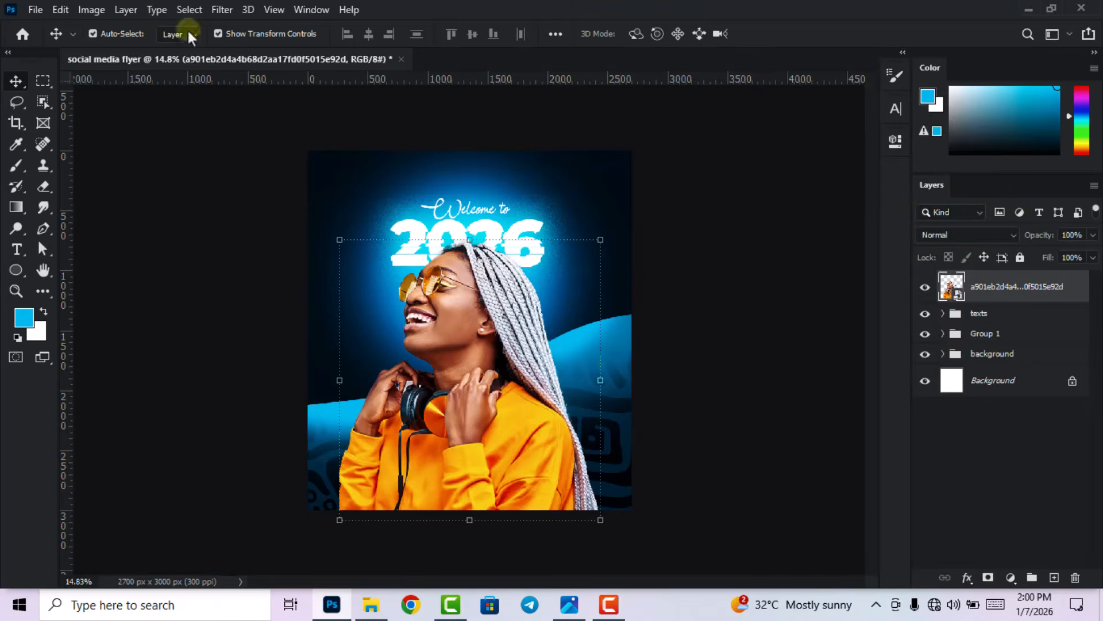
left_click(222, 9)
left_click(246, 104)
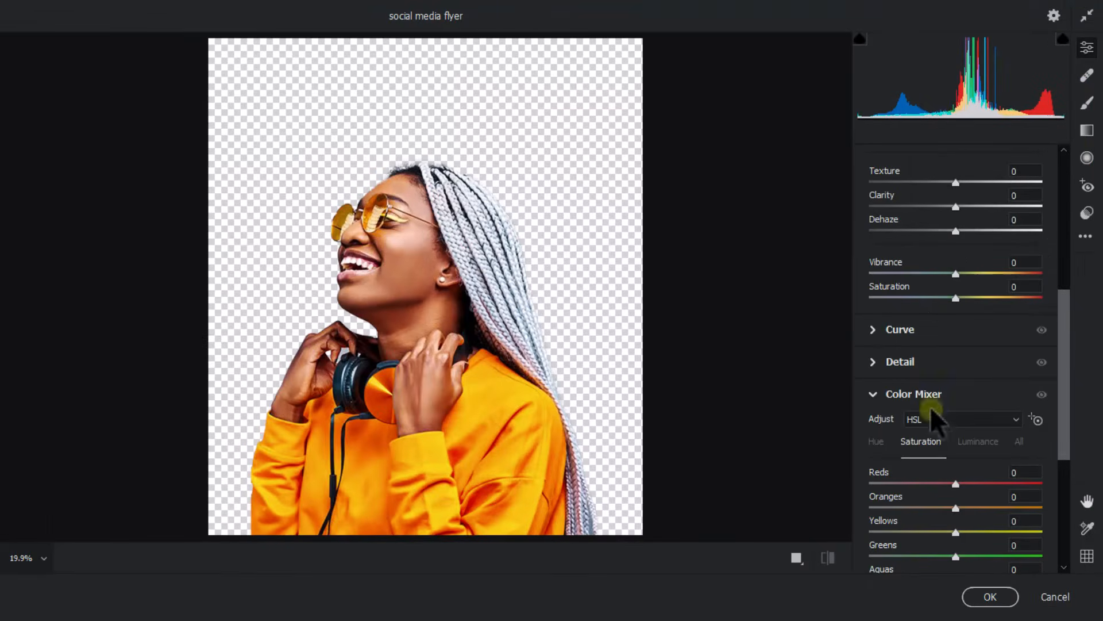
left_click(871, 394)
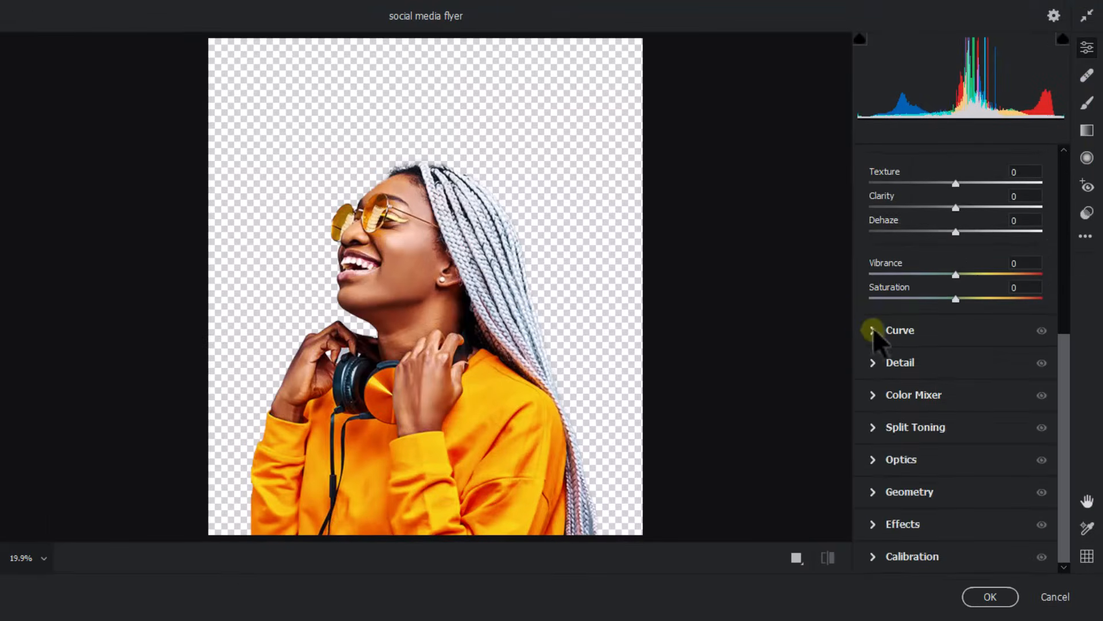
scroll(894, 281, "up", 5)
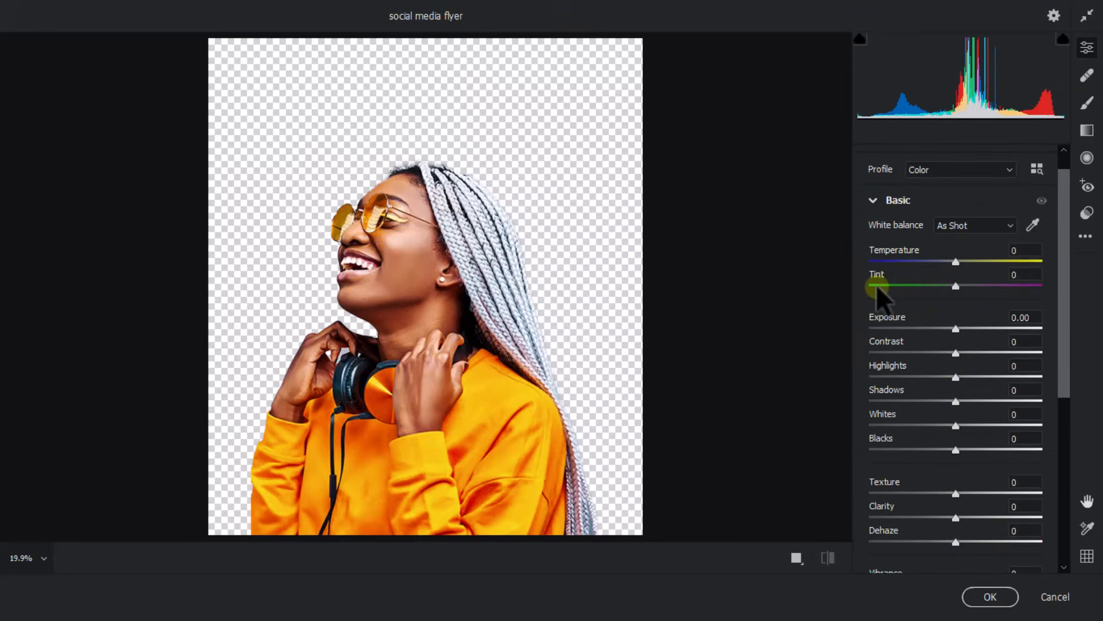
Set Contrast to +28, Highlights to -47, Shadows to -15 and Whites to +42, apply the filter and deselect the layer
left_click(1016, 342)
type("28")
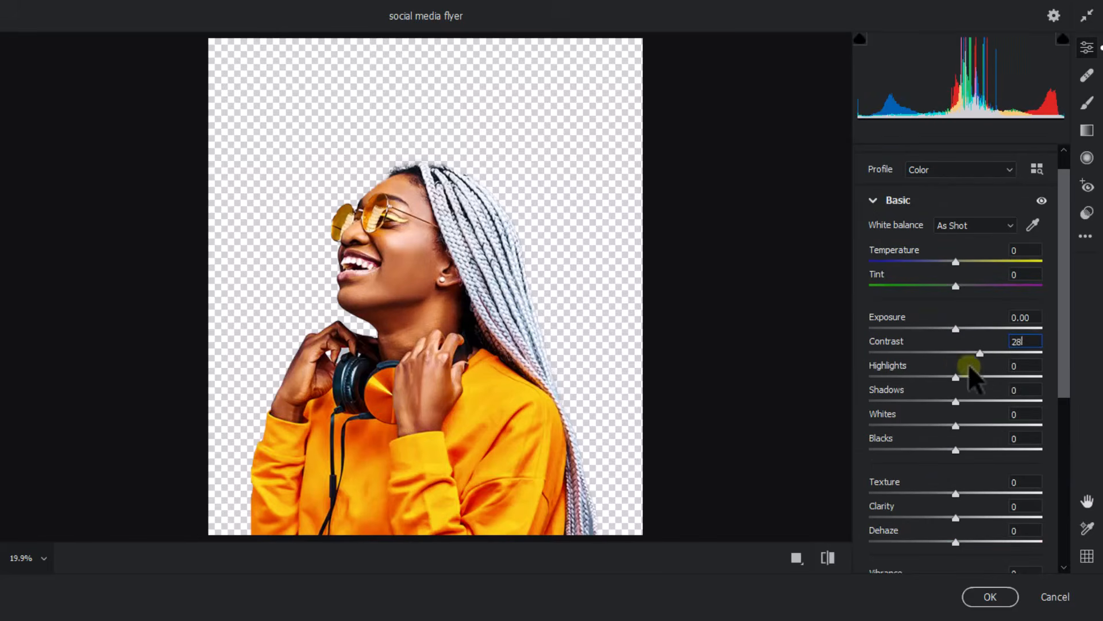
left_click(1016, 365)
type("-47")
left_click(1016, 393)
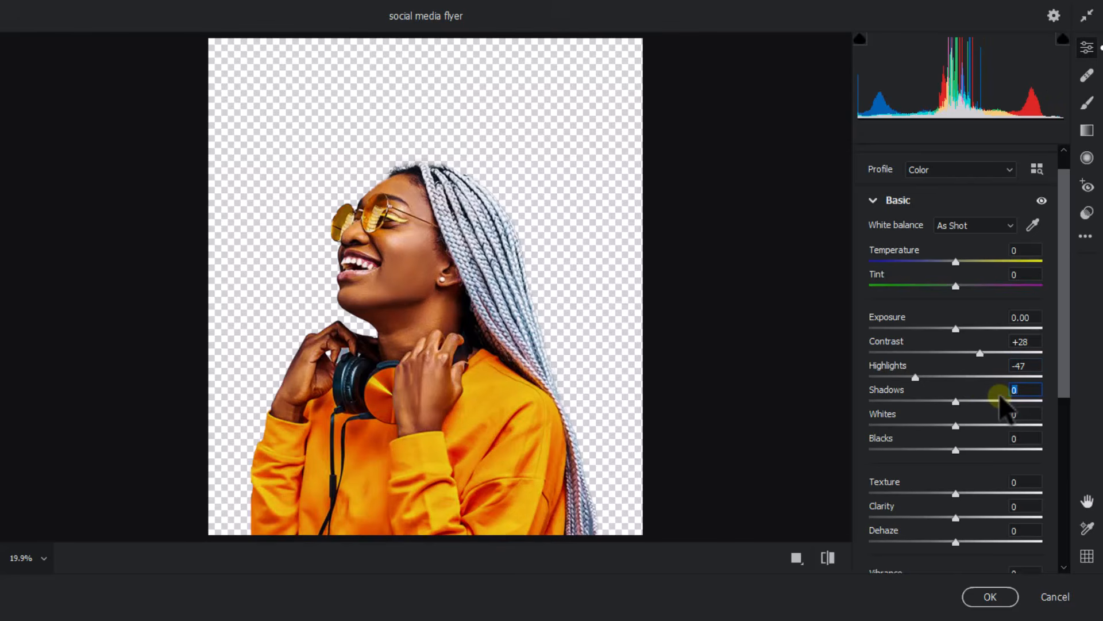
type("-15")
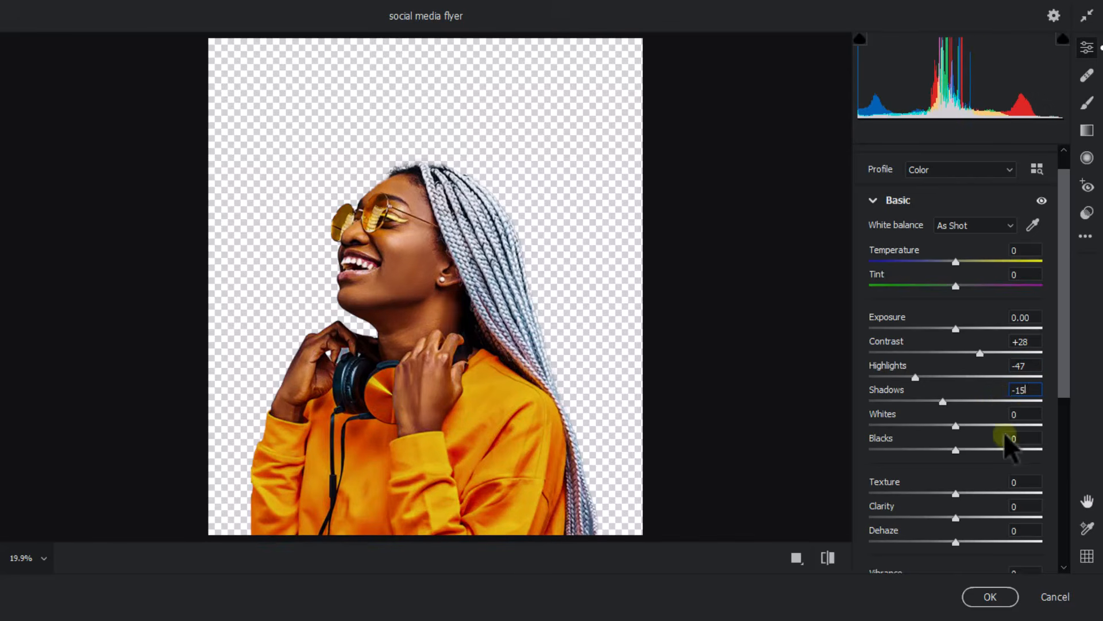
left_click(1014, 415)
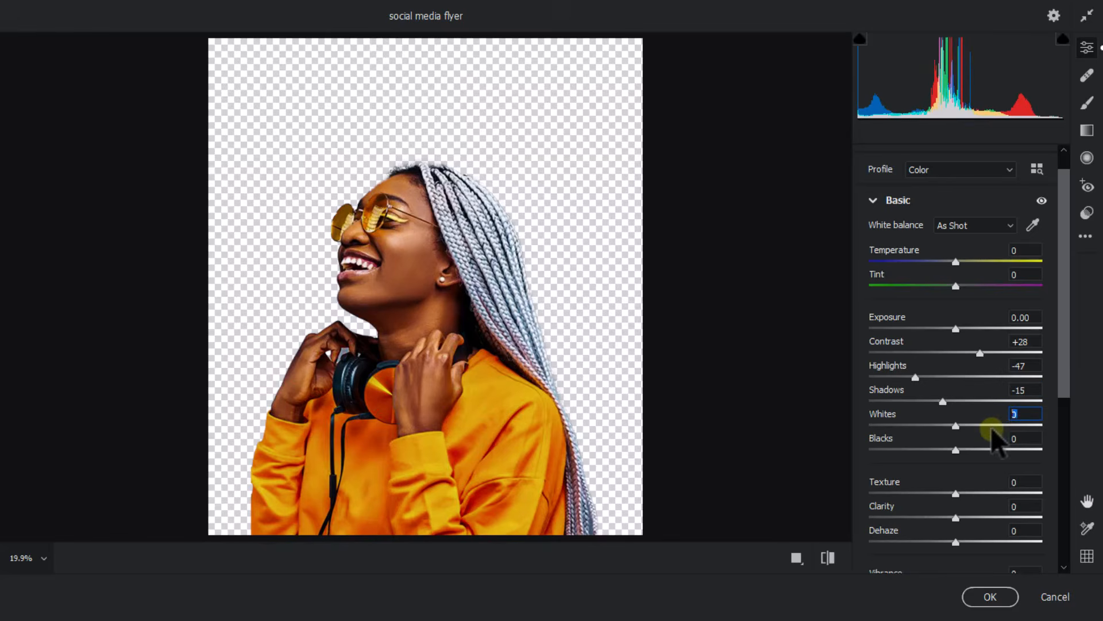
type("42")
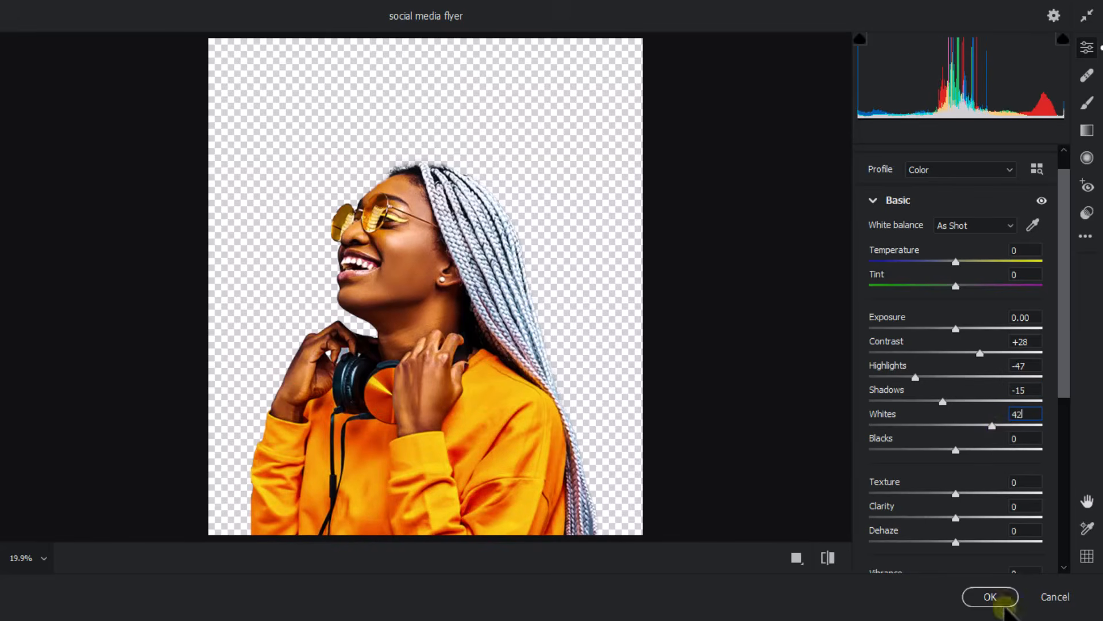
left_click(990, 597)
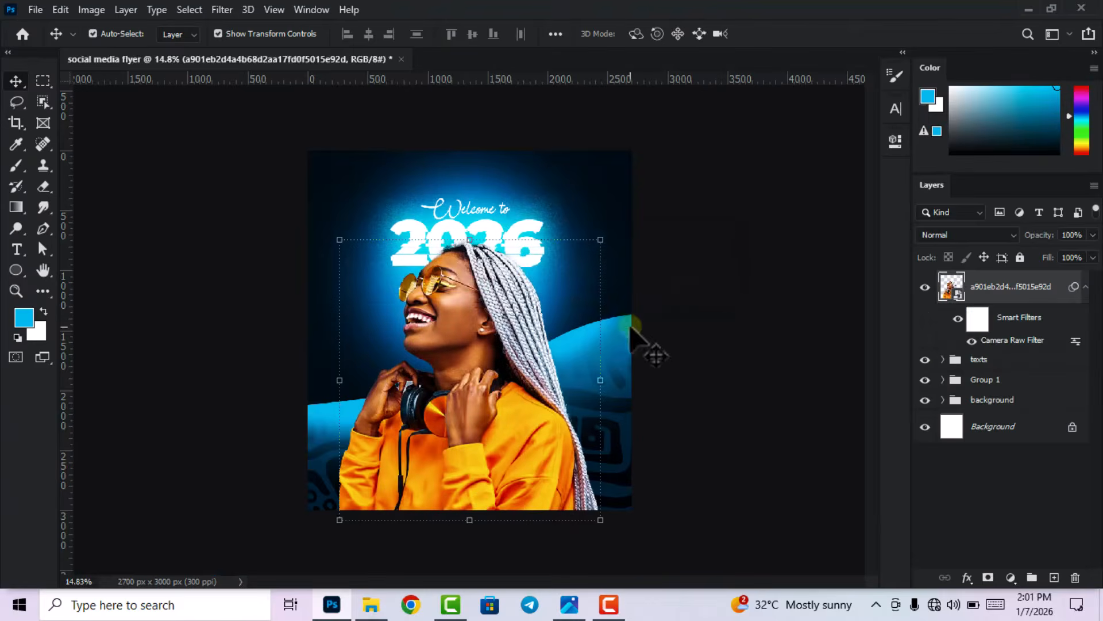
left_click(713, 290)
scroll(609, 333, "up", 1)
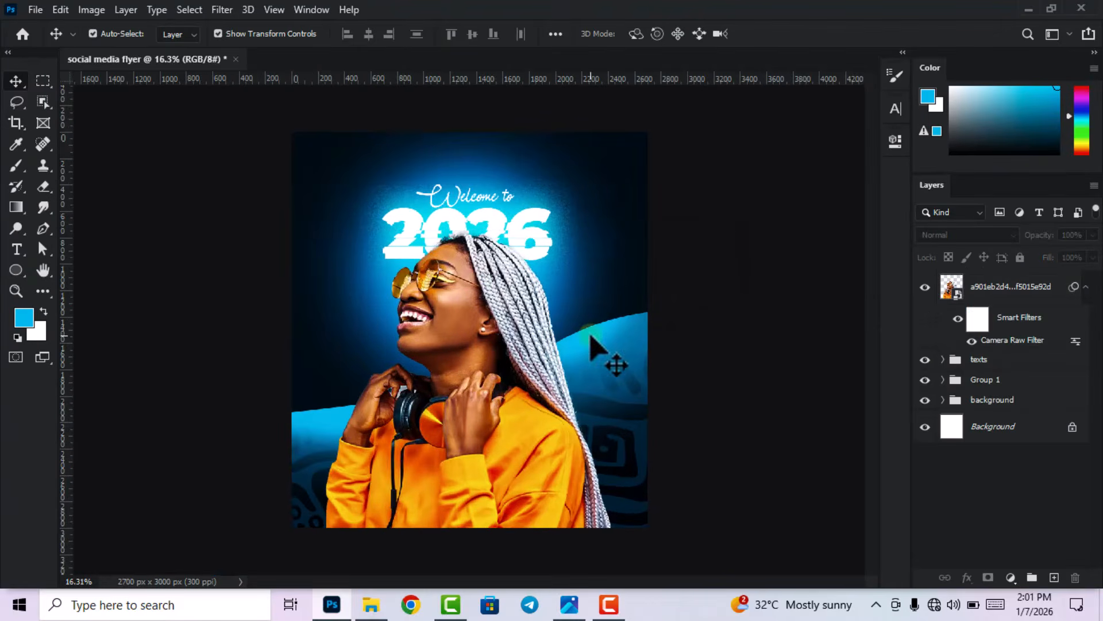
Add a new empty layer above the portrait and clip it to the cut-out woman's layer
left_click(1082, 286)
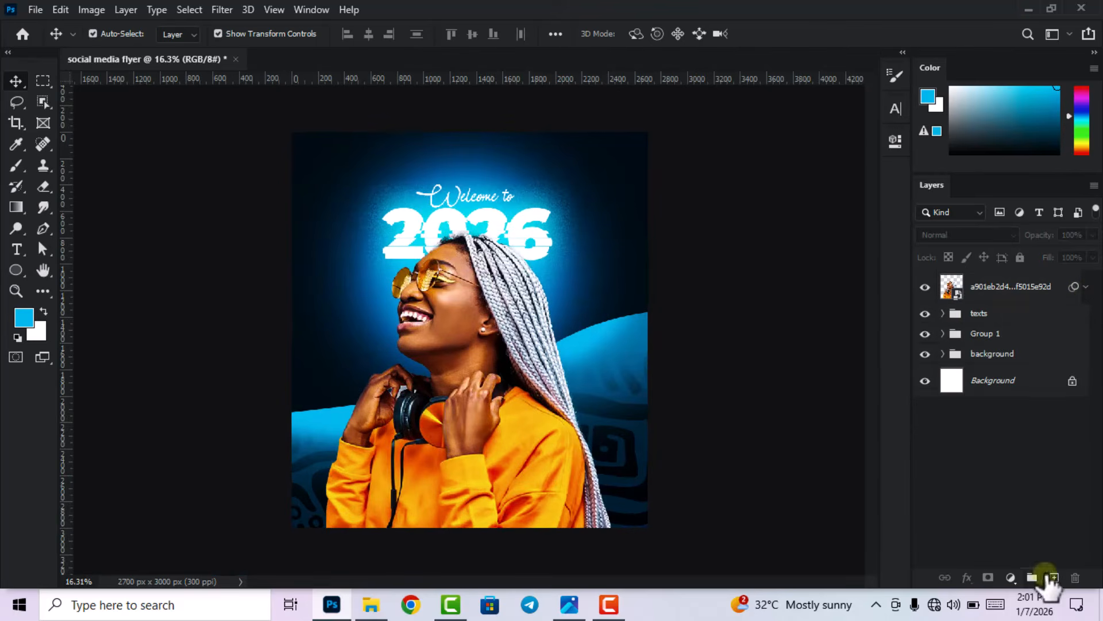
left_click(1053, 578)
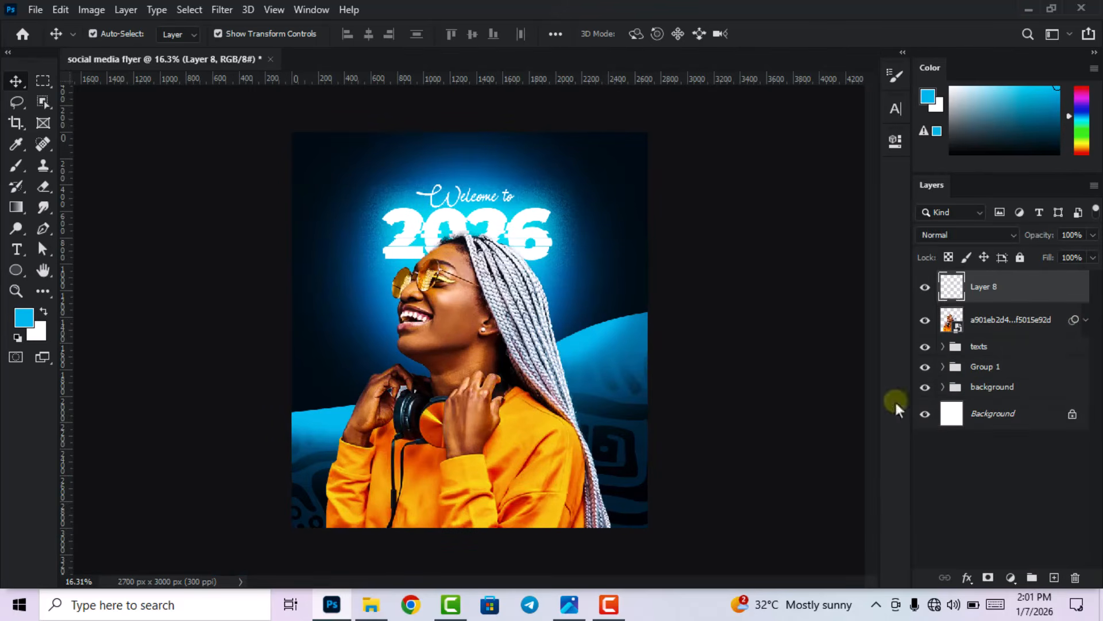
right_click(1024, 287)
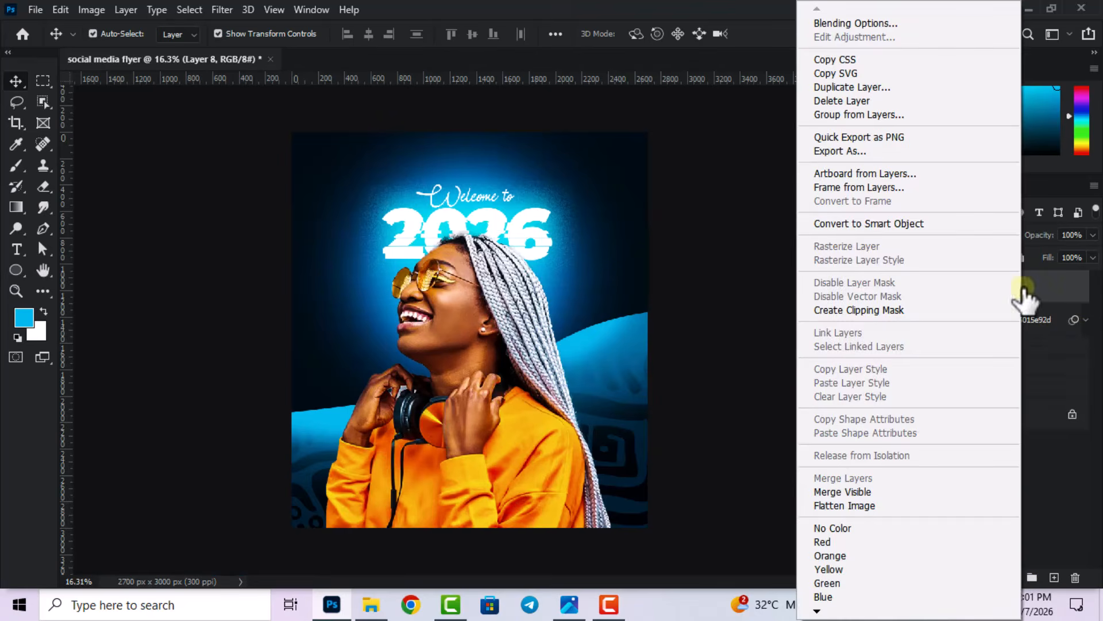
left_click(907, 312)
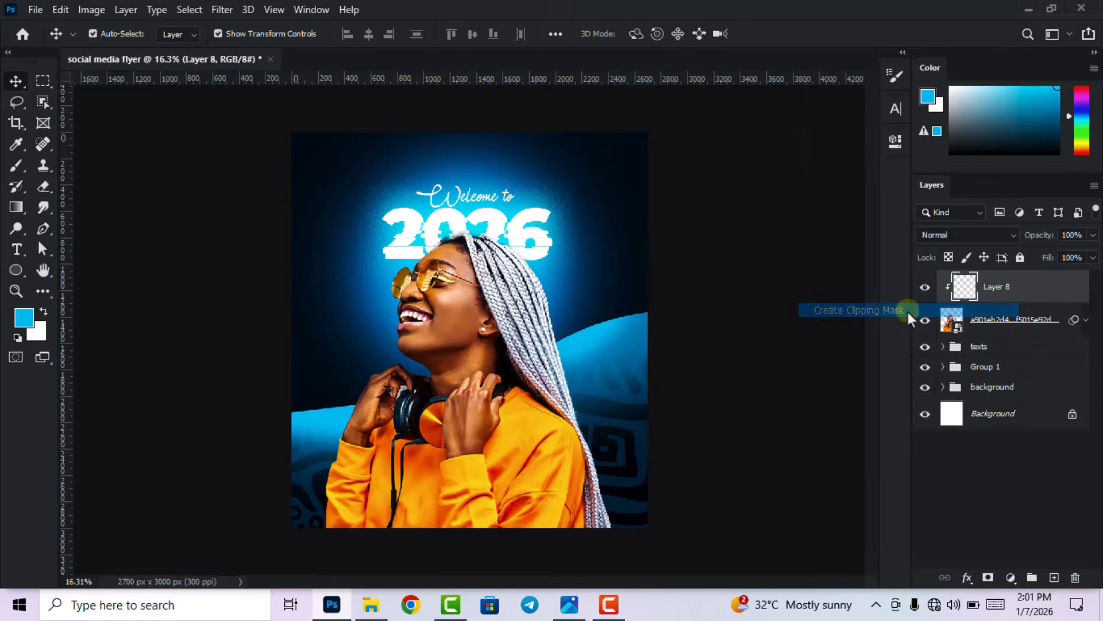
Brush blue (#06beff) along the outer edge of the woman's braids down to her shoulder with a soft 480 px brush
left_click(24, 318)
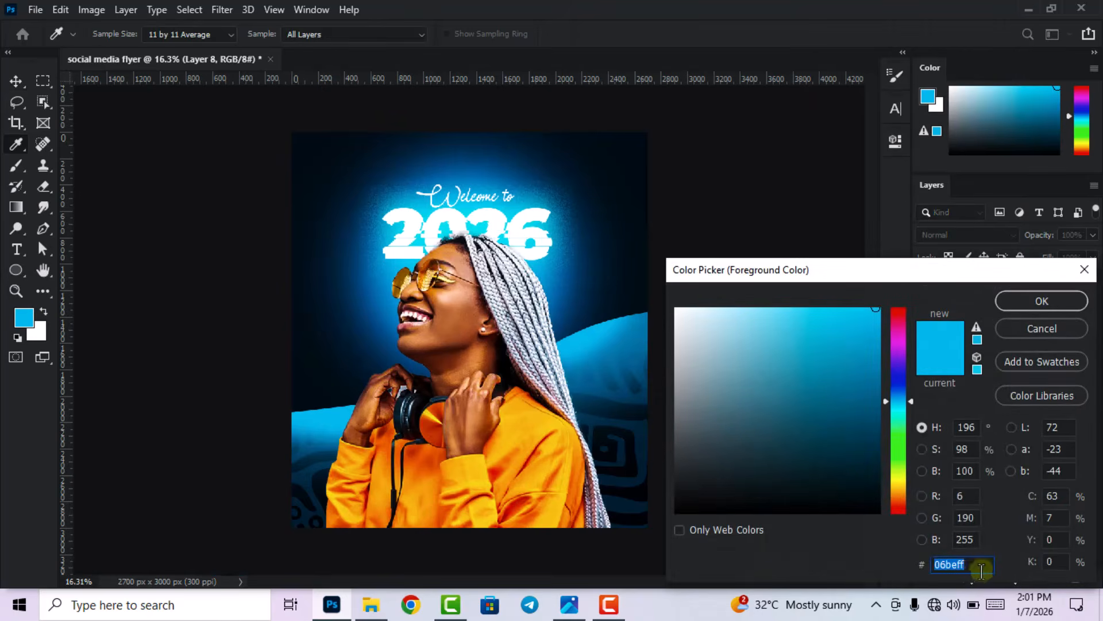
left_click(1033, 303)
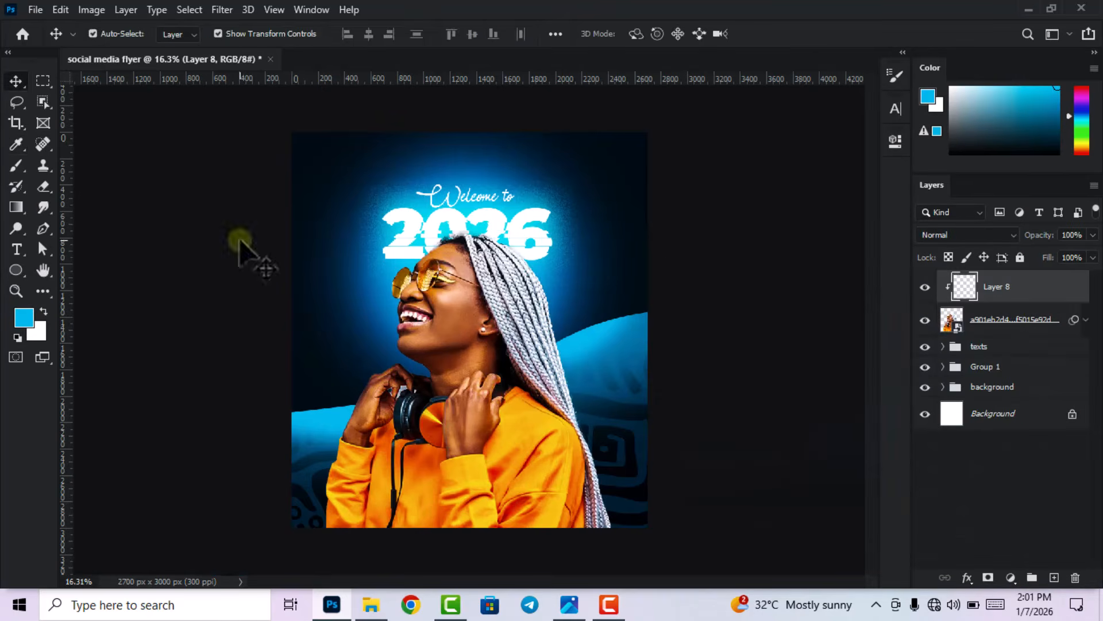
left_click(17, 166)
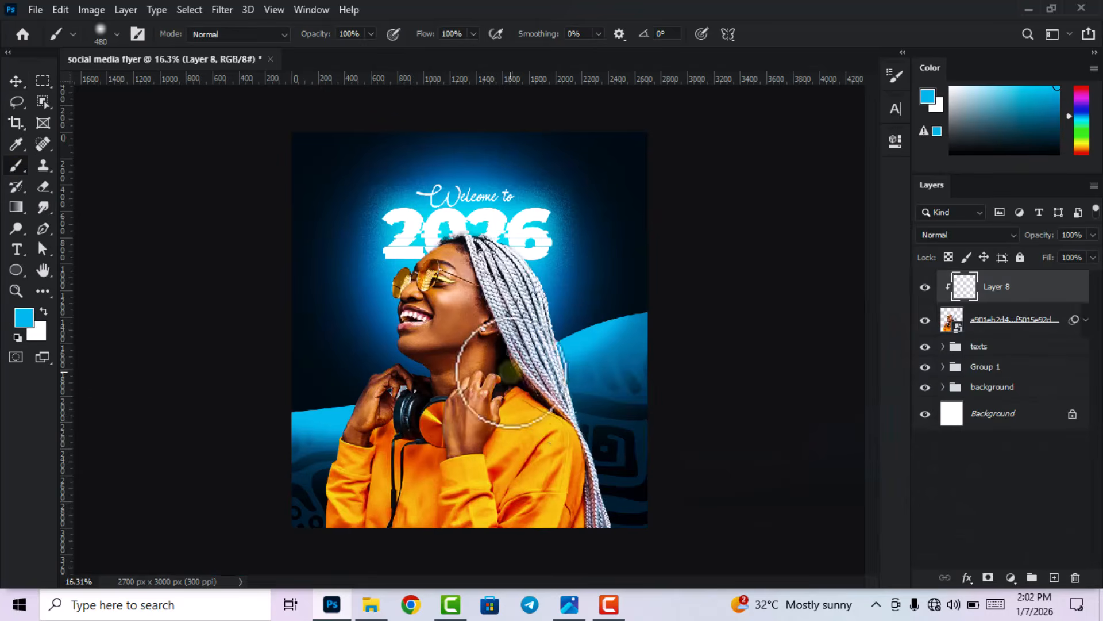
mouse_move(574, 432)
left_mouse_down()
mouse_move(555, 396)
mouse_move(530, 232)
mouse_move(581, 290)
mouse_move(585, 421)
left_mouse_up()
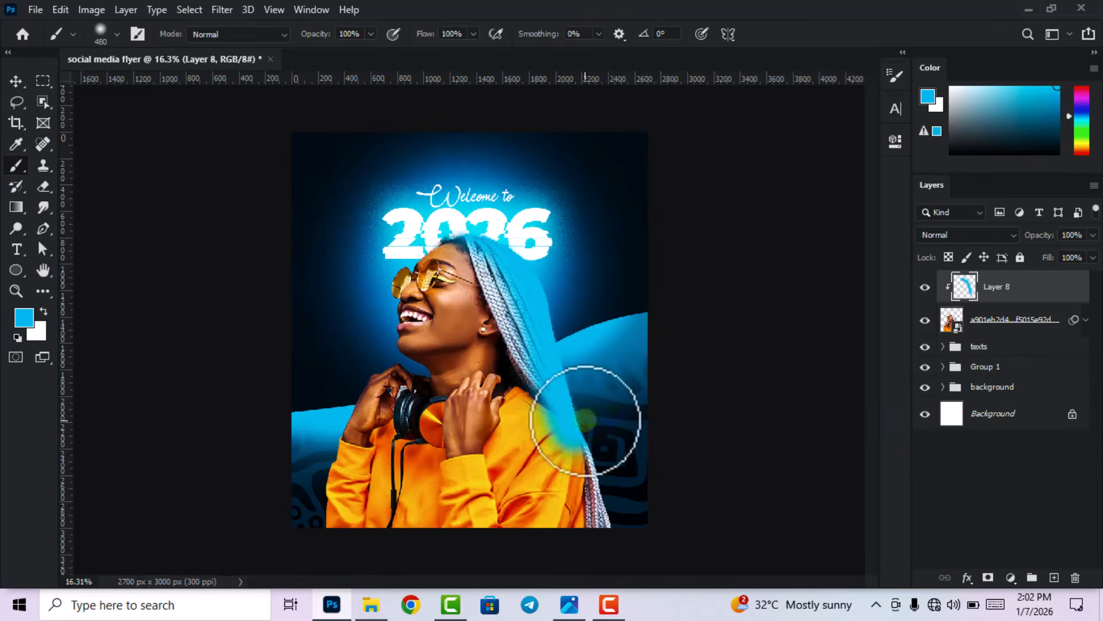
Set the clipped blue paint layer's blend mode to Lighter Color and deselect the layer
left_click(18, 87)
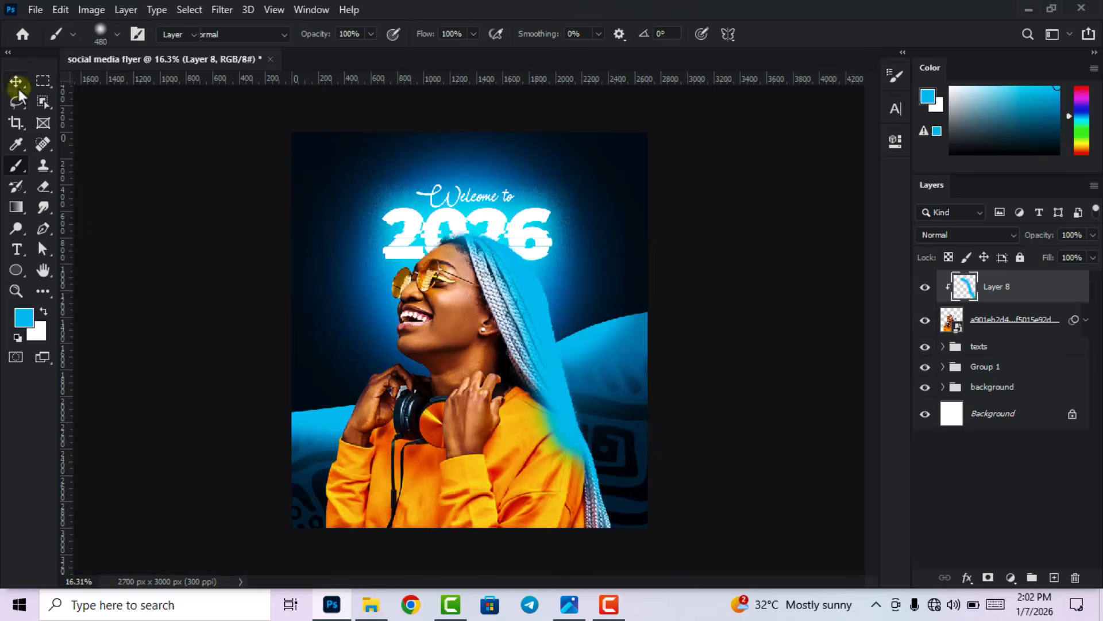
left_click(961, 236)
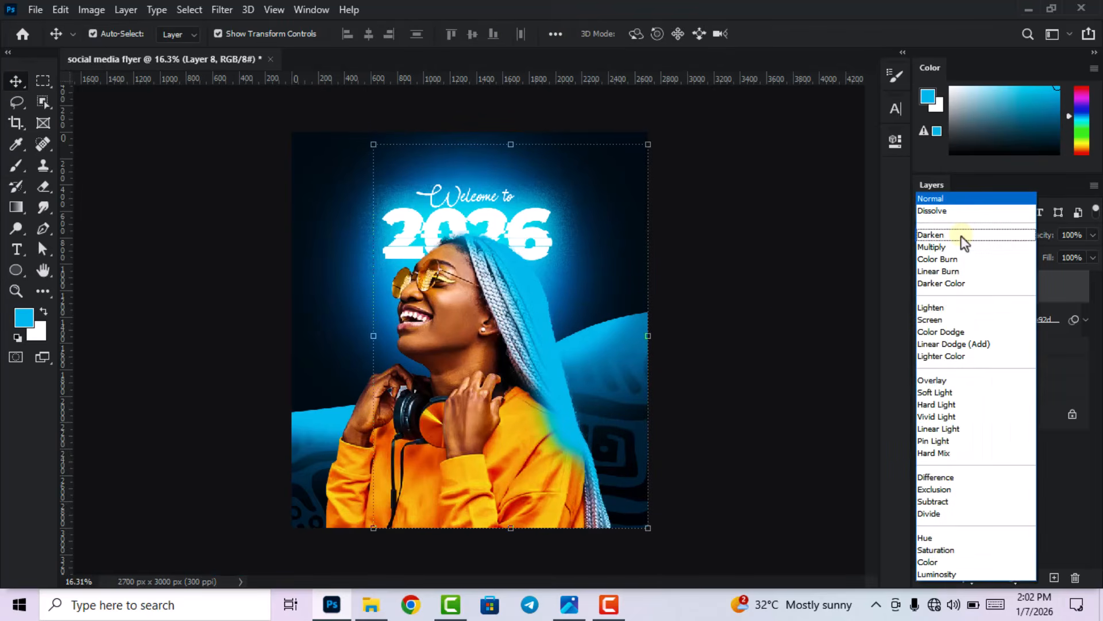
left_click(964, 355)
left_click(770, 339)
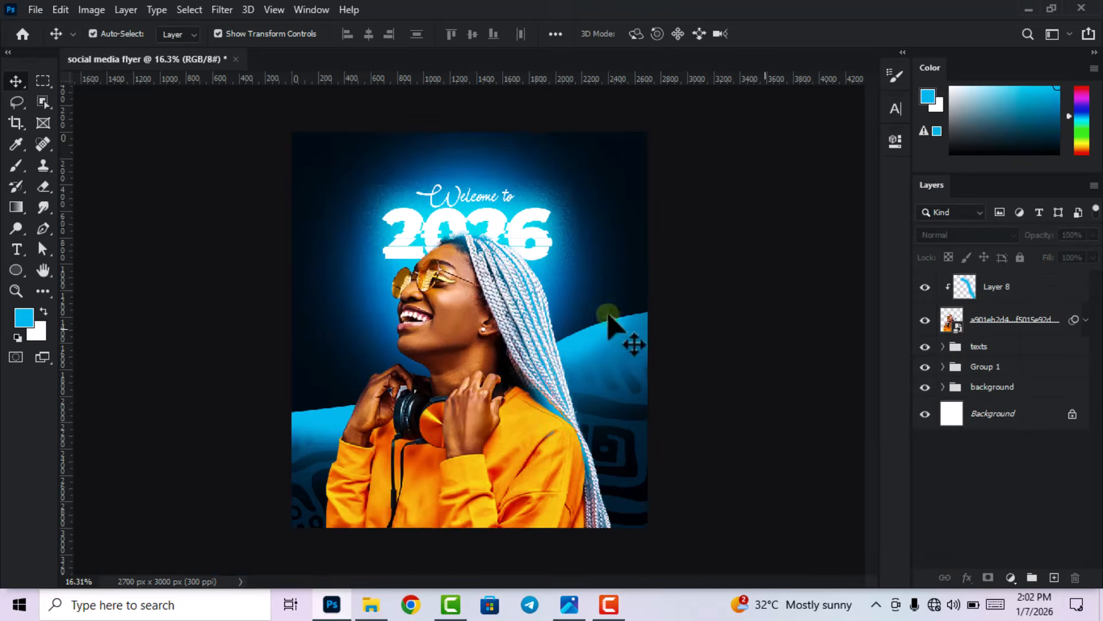
Draw a small blue rectangle about 51 by 62 px in the dark area beside the "Welcome to" text
scroll(609, 325, "up", 1)
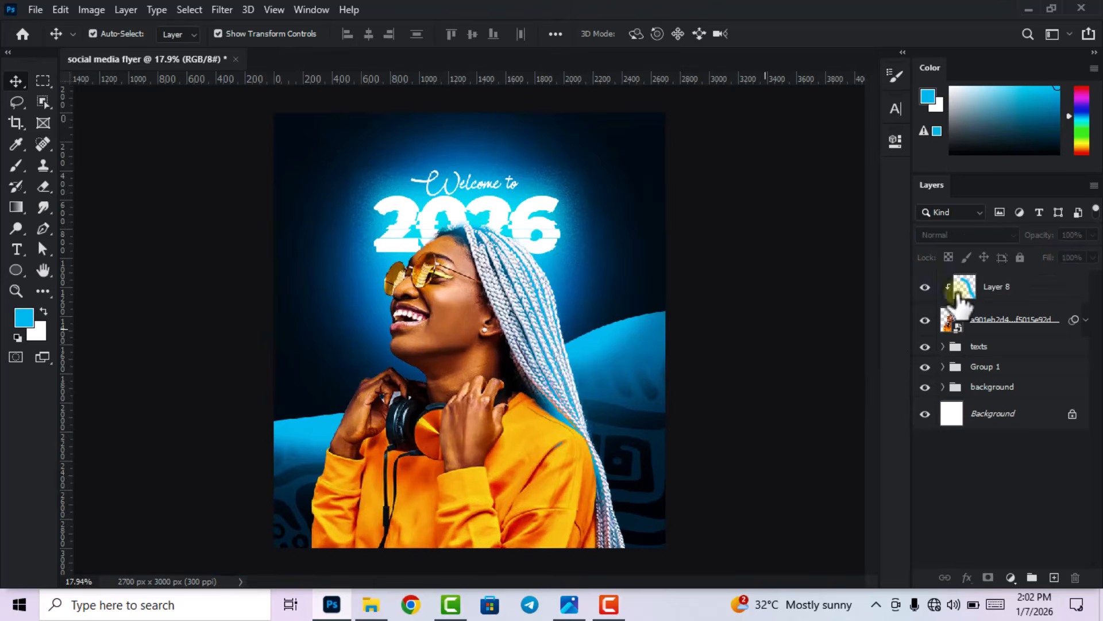
scroll(571, 290, "down", 1)
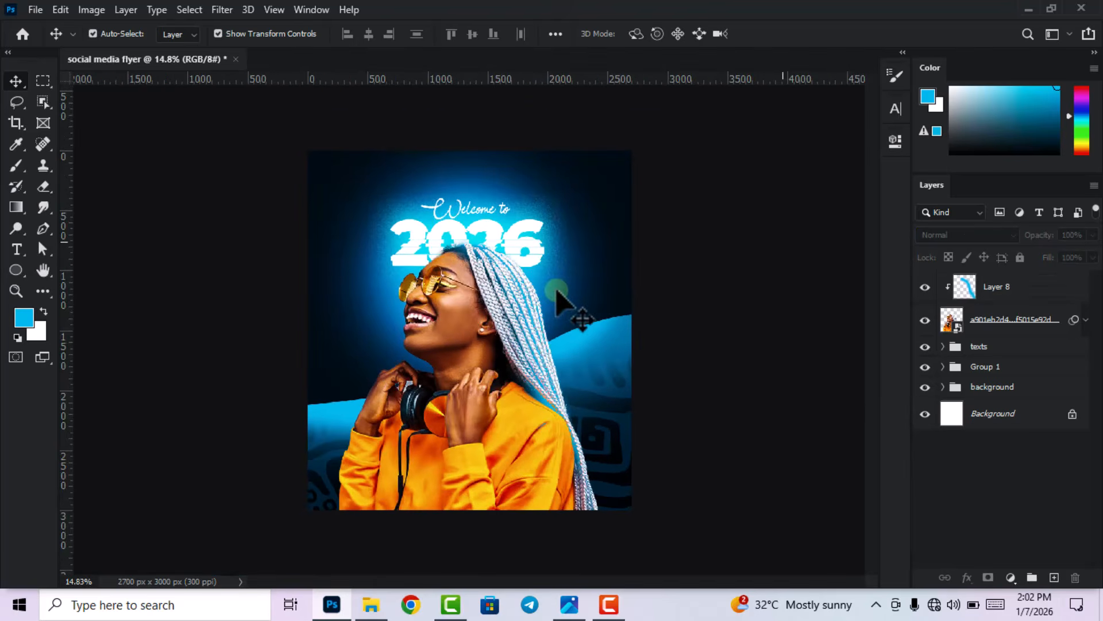
scroll(555, 296, "up", 1)
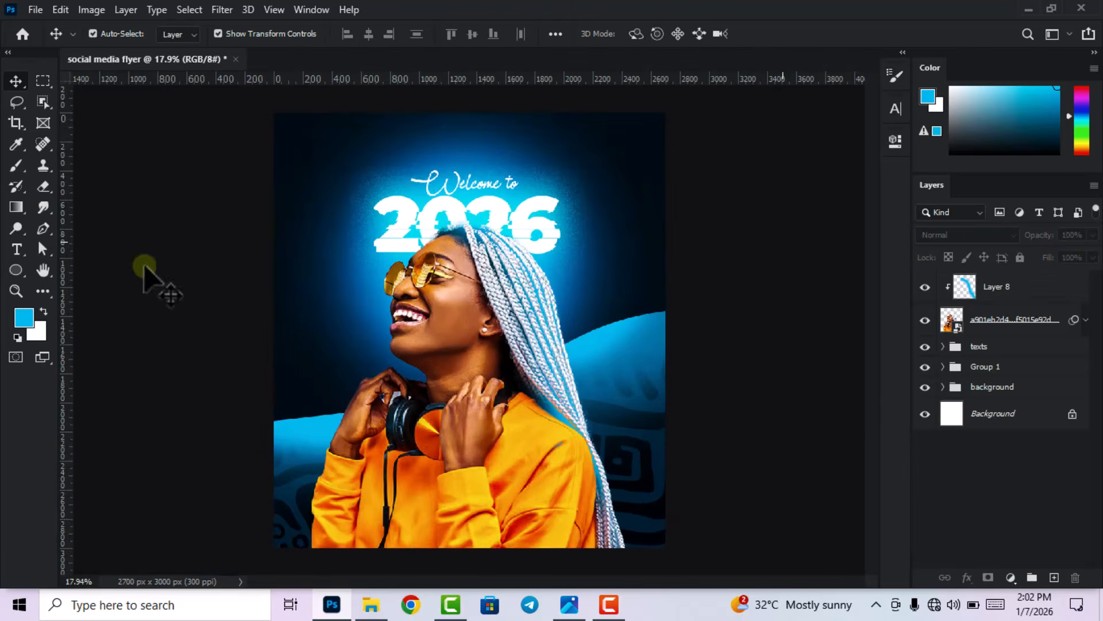
left_click(15, 270)
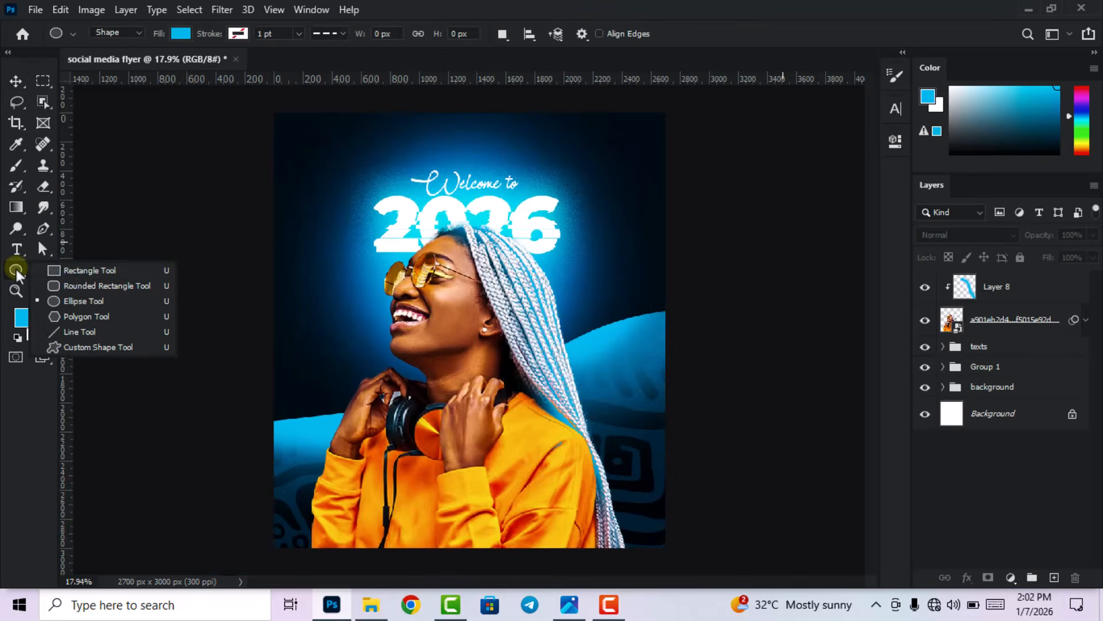
left_click(73, 270)
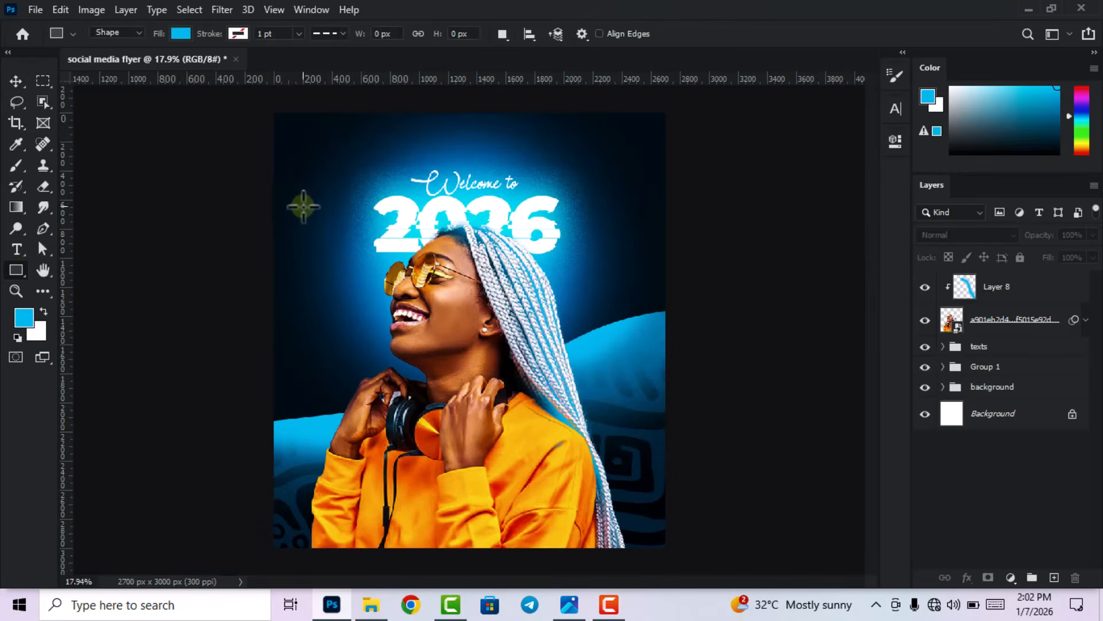
scroll(315, 172, "up", 1)
left_click_drag(320, 179, 328, 187)
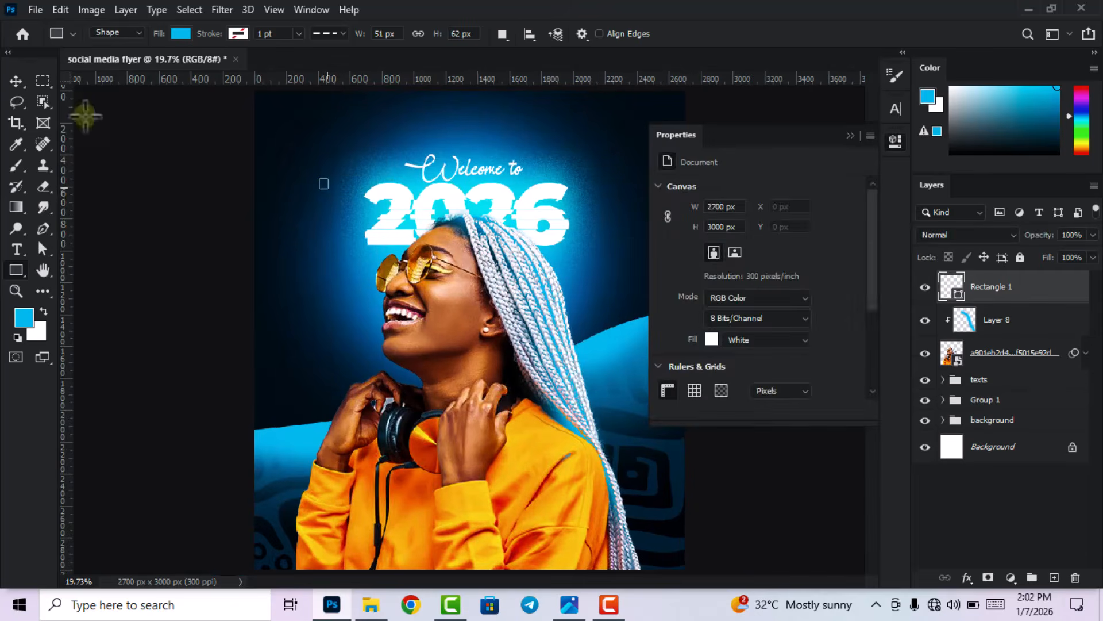
Rotate the small rectangle by about 36.5 degrees, commit the transform and close its shape properties
left_click(16, 83)
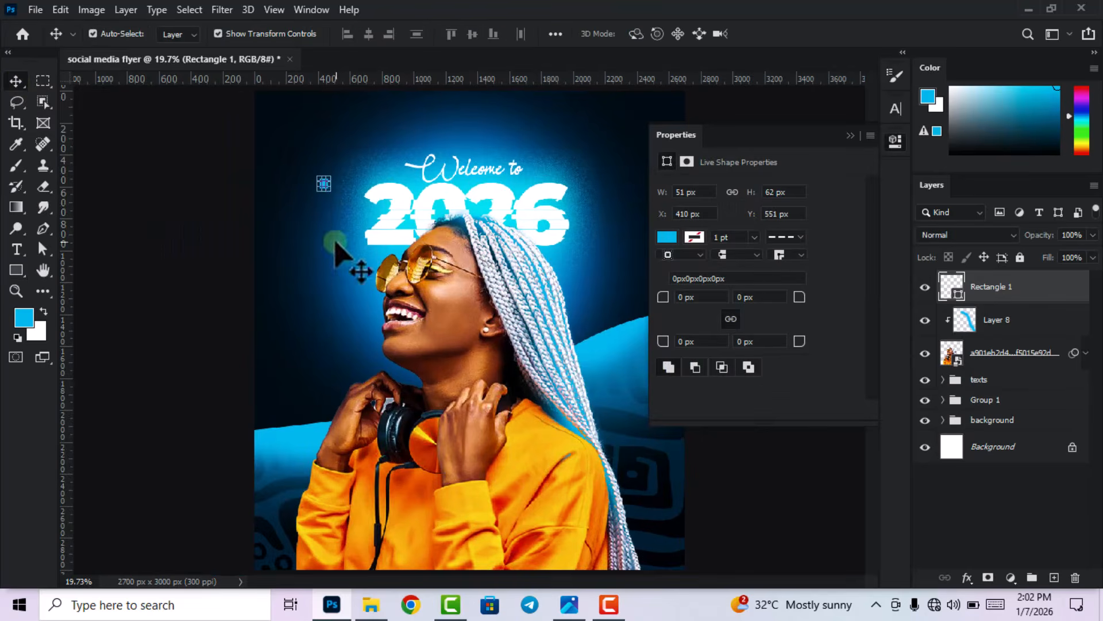
left_click_drag(333, 199, 321, 209)
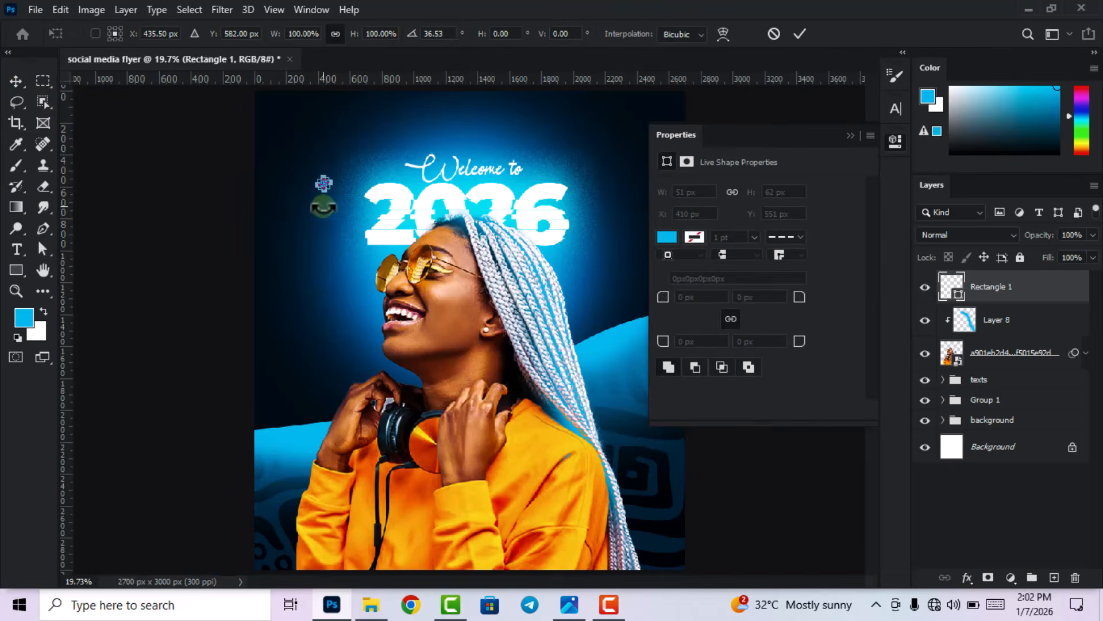
left_click(800, 34)
left_click(891, 142)
Give the small rectangle a drop shadow with 100% opacity and the colour #25ebfc
scroll(362, 140, "up", 5)
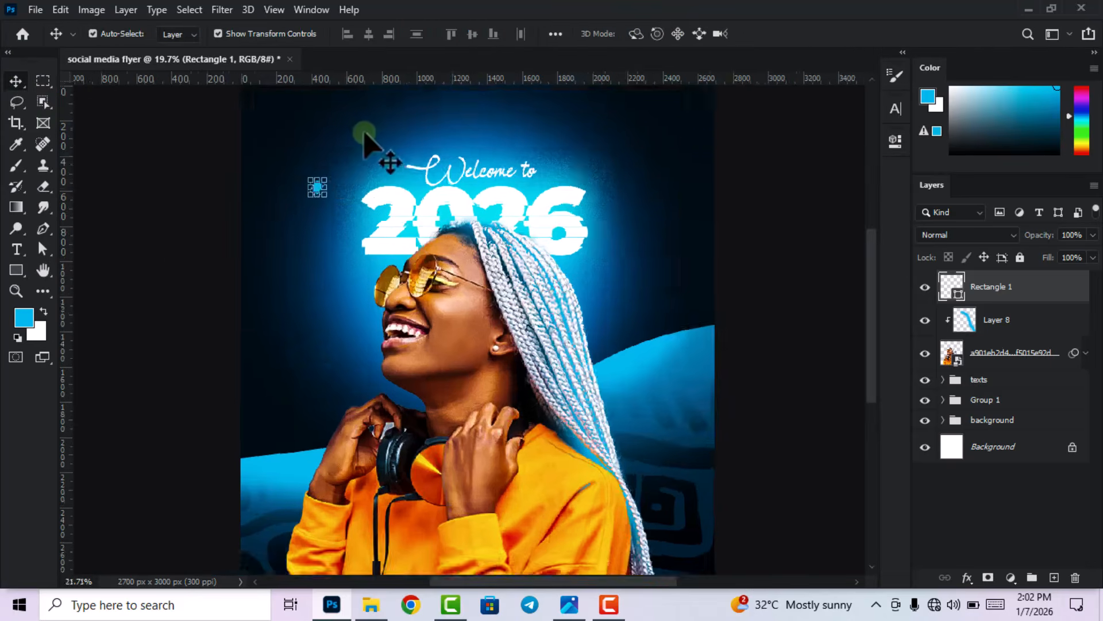
scroll(294, 236, "up", 1)
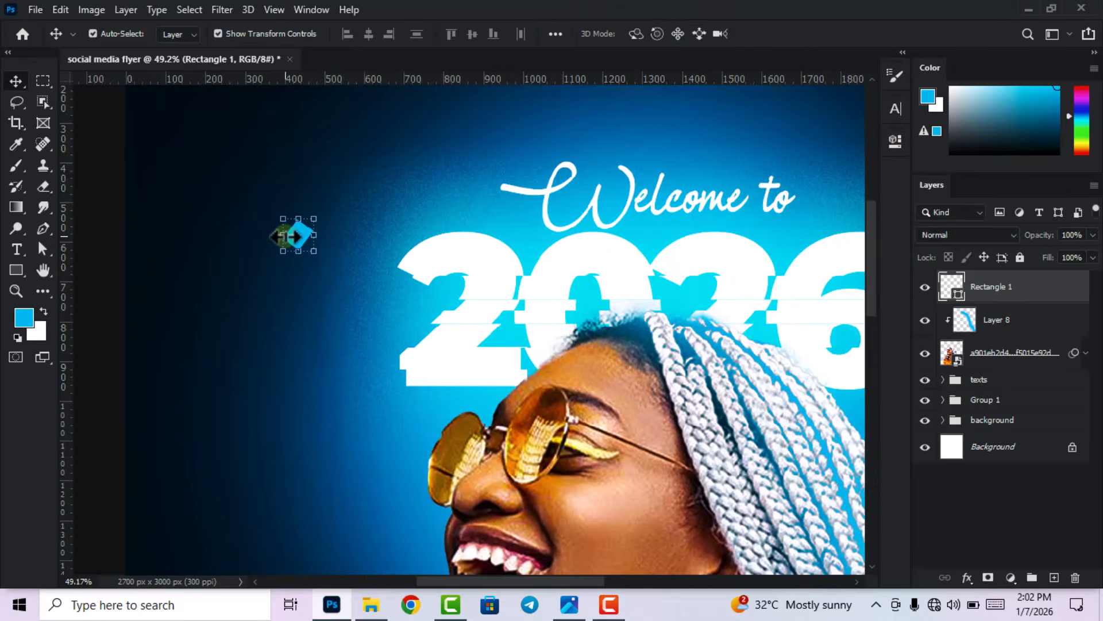
right_click(978, 287)
left_click(823, 26)
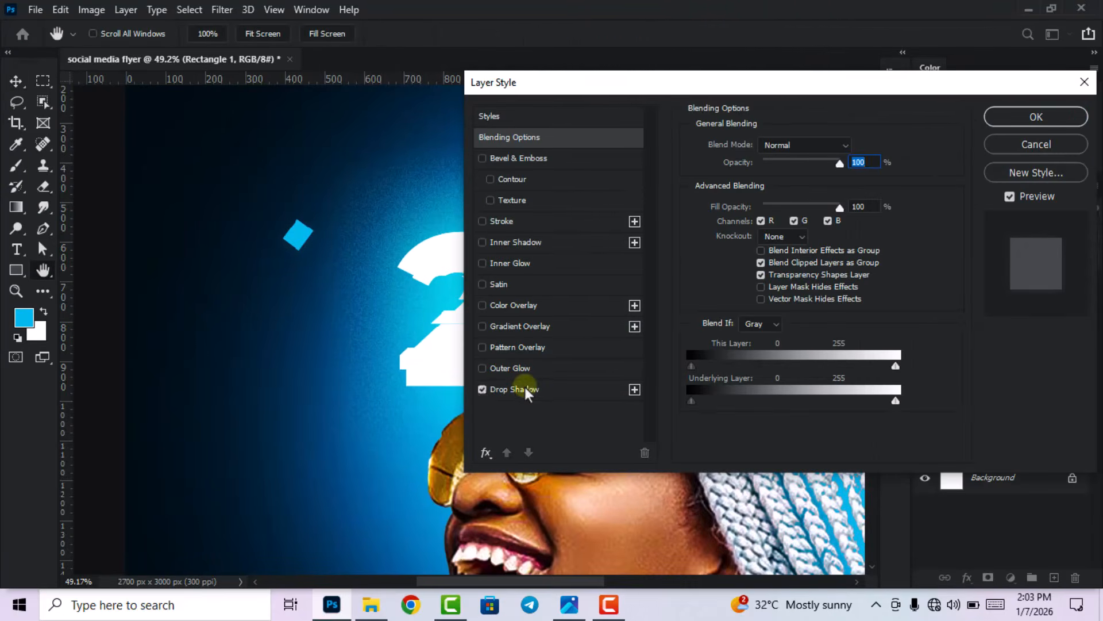
left_click(526, 389)
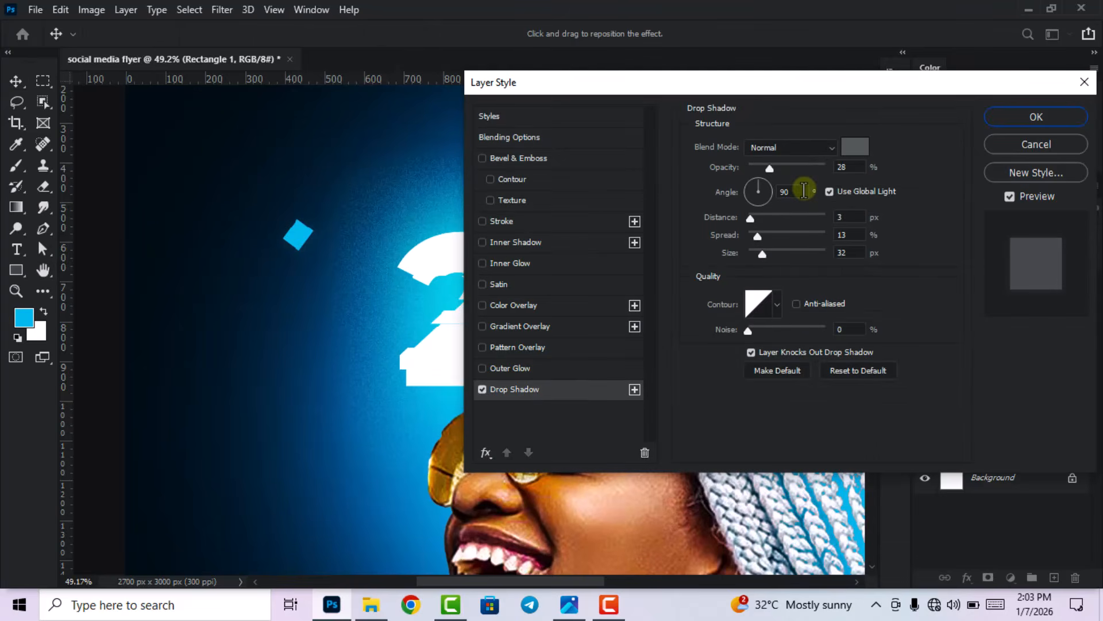
left_click_drag(769, 166, 873, 168)
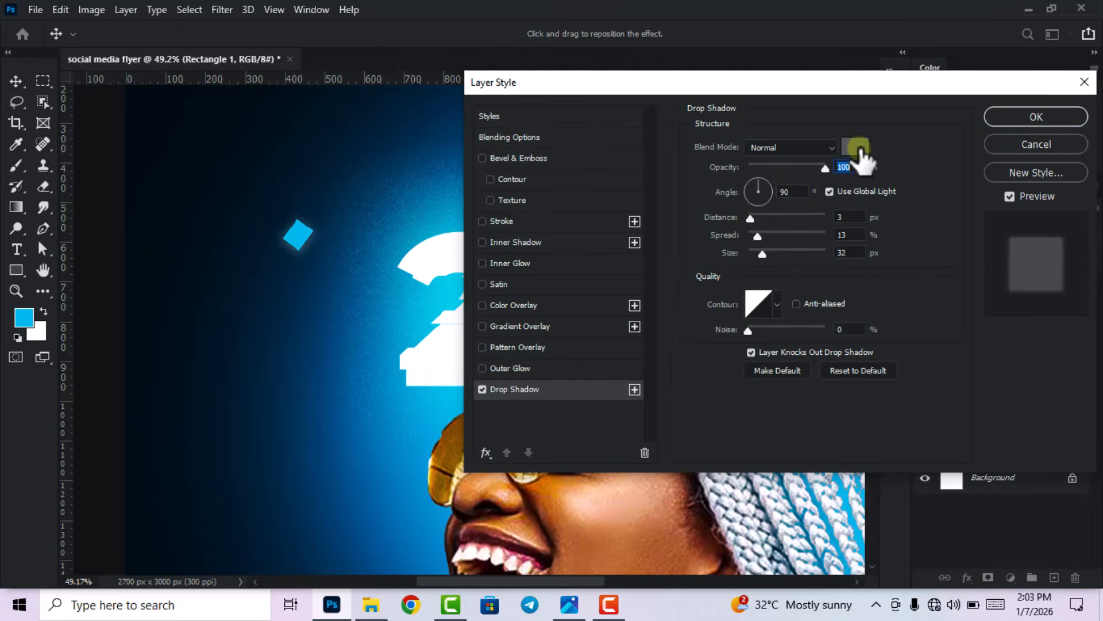
left_click(856, 147)
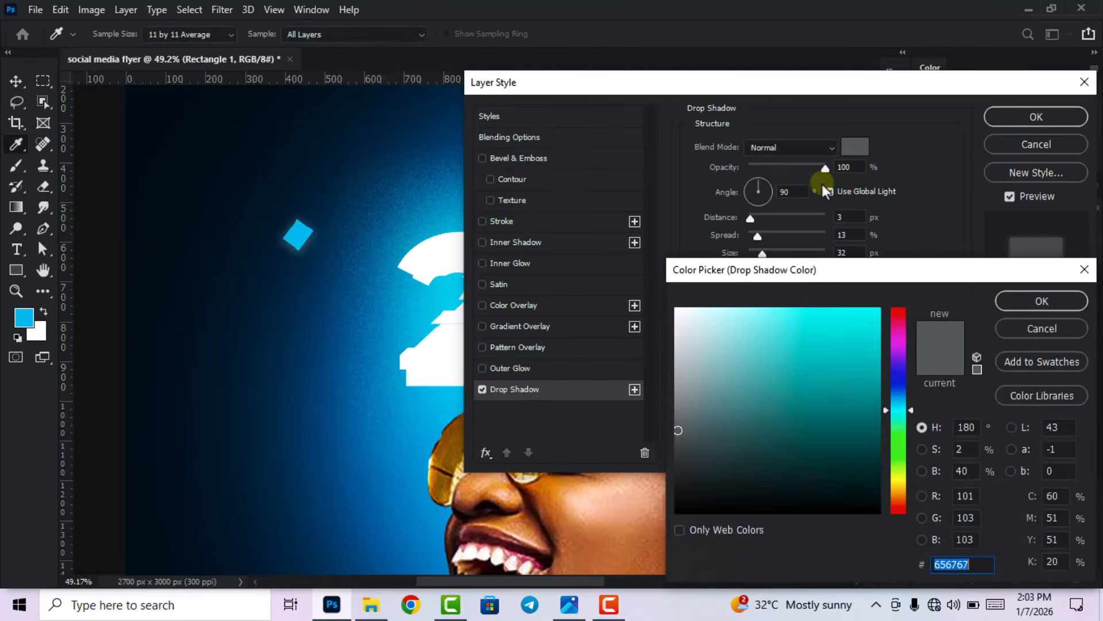
type("25")
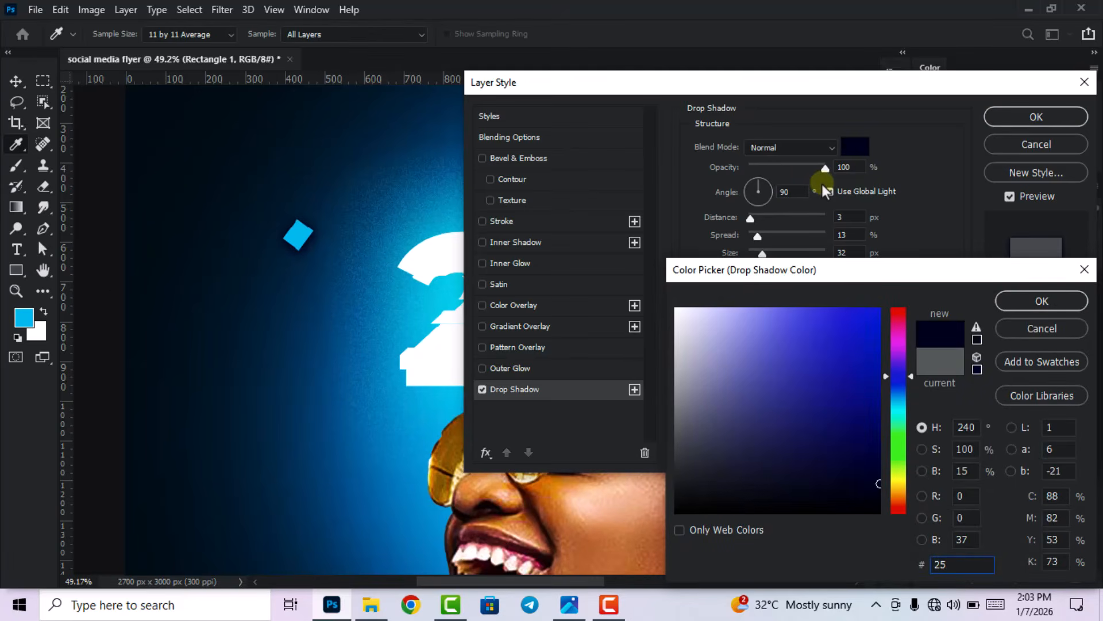
type("eb")
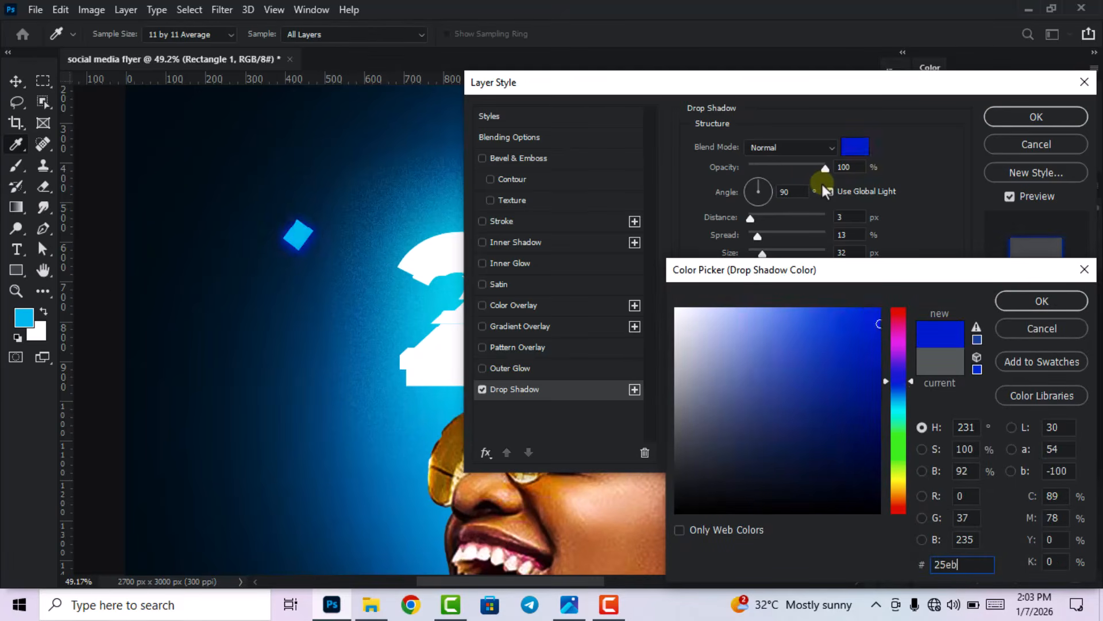
type("fc")
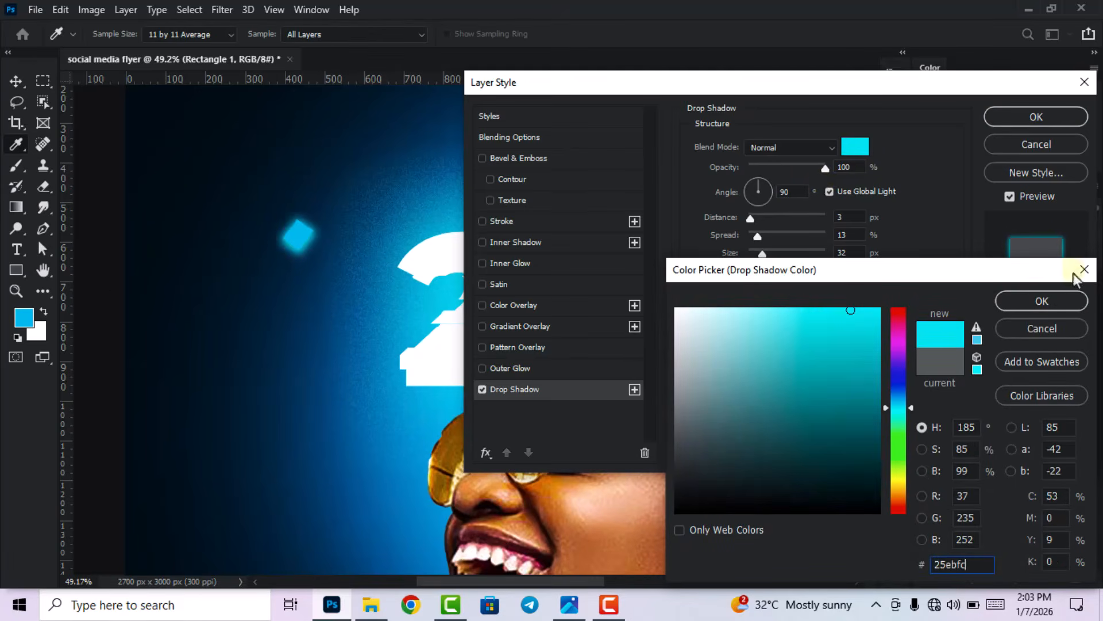
left_click(1045, 303)
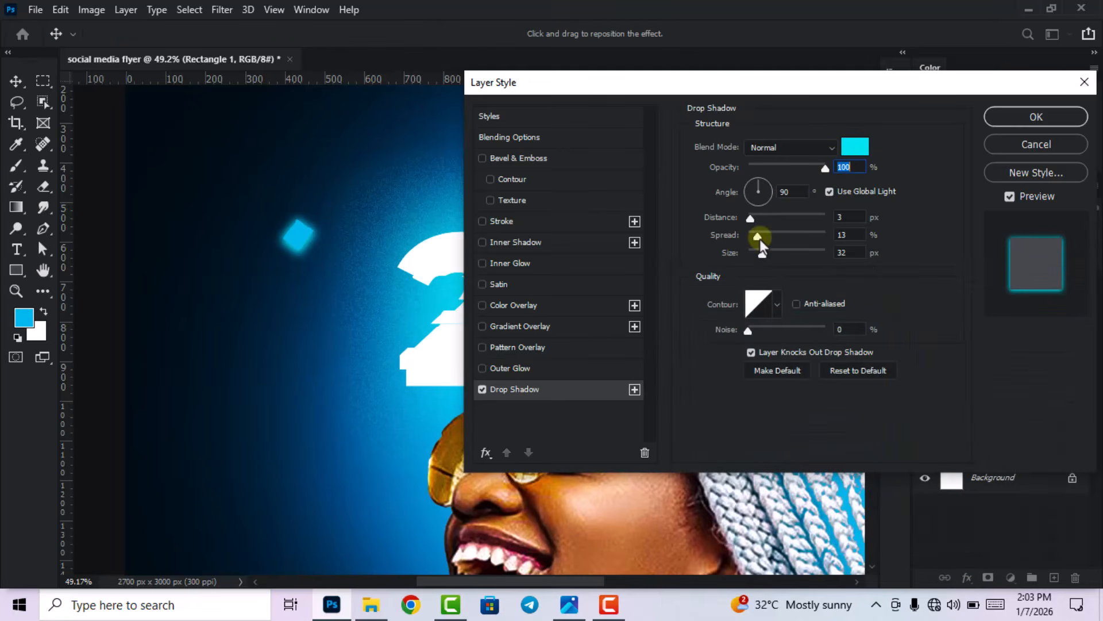
Set the drop shadow's Spread to 30%, Size to 103 px and Distance to 0 px, and apply the layer style
left_click_drag(760, 239, 775, 247)
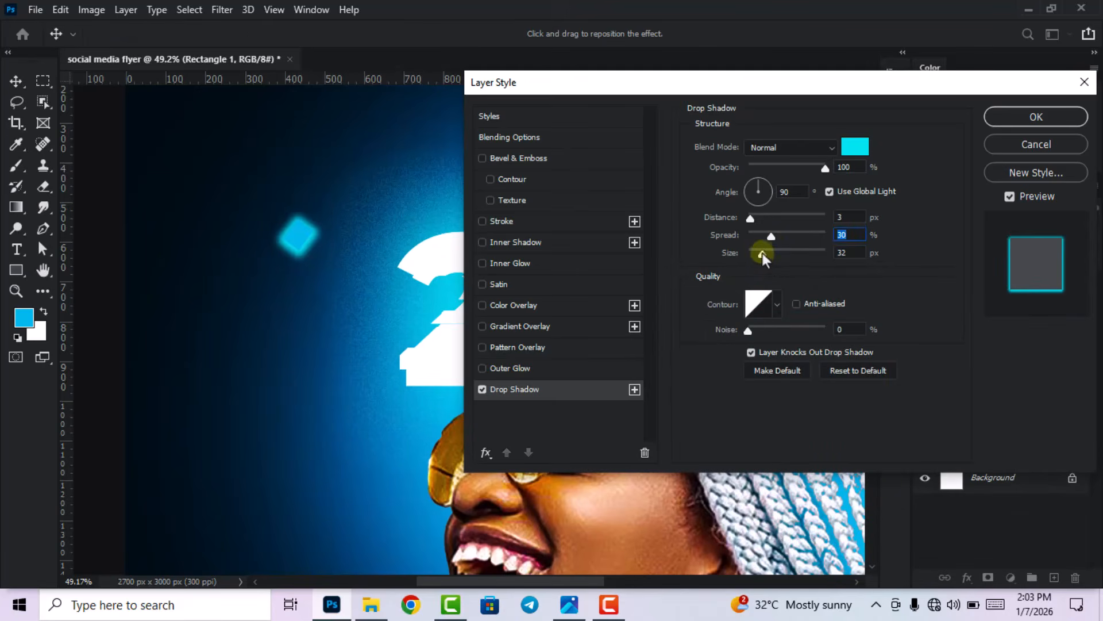
left_click_drag(763, 253, 784, 260)
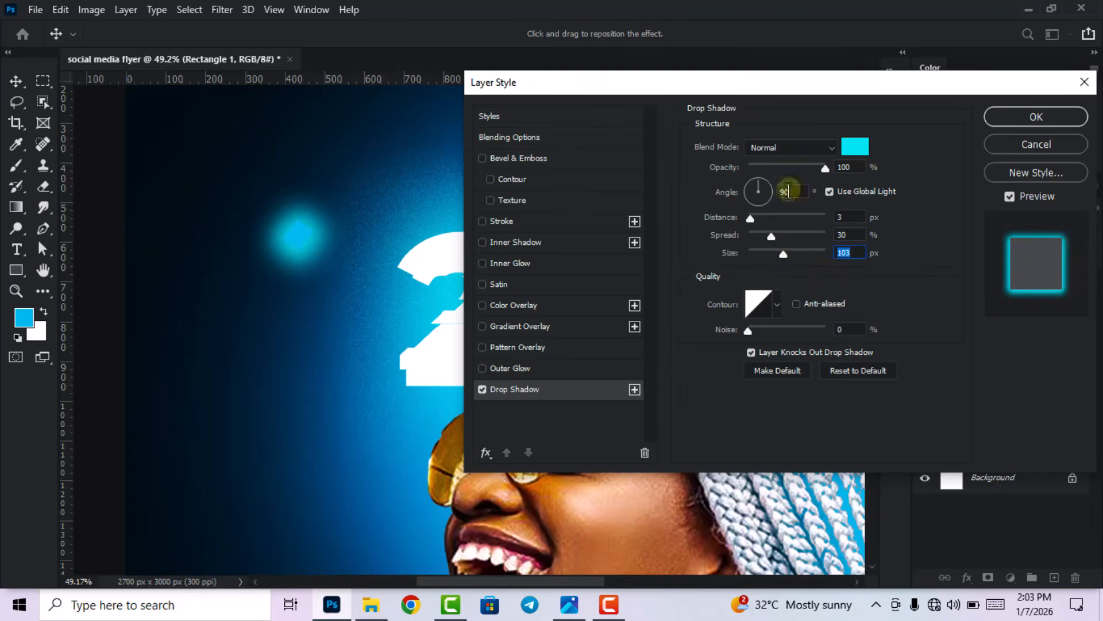
left_click_drag(750, 218, 746, 217)
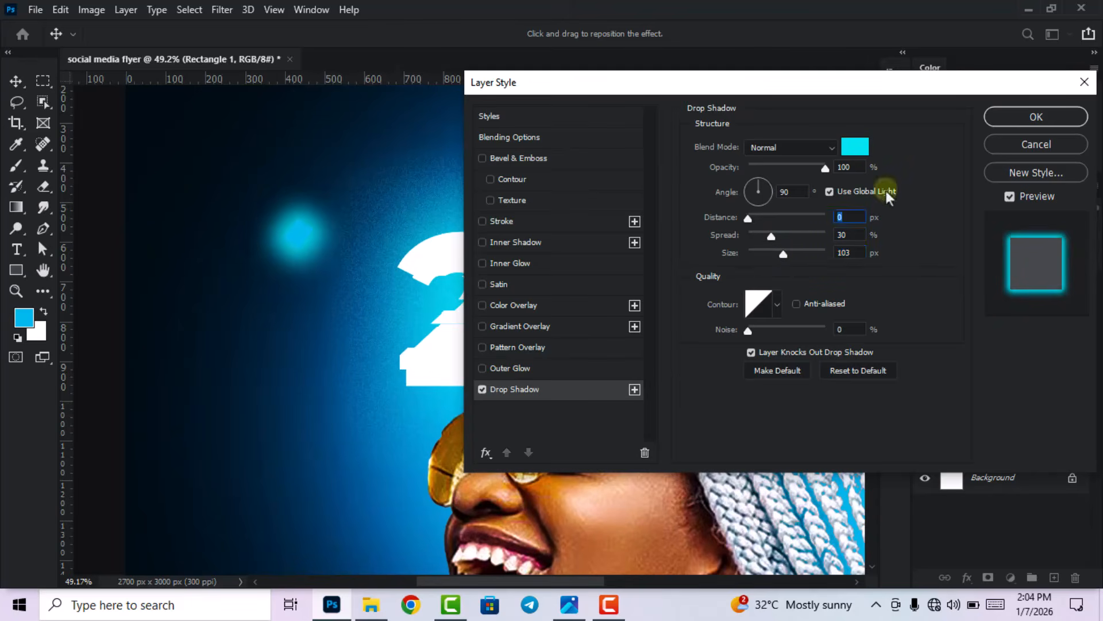
left_click(999, 118)
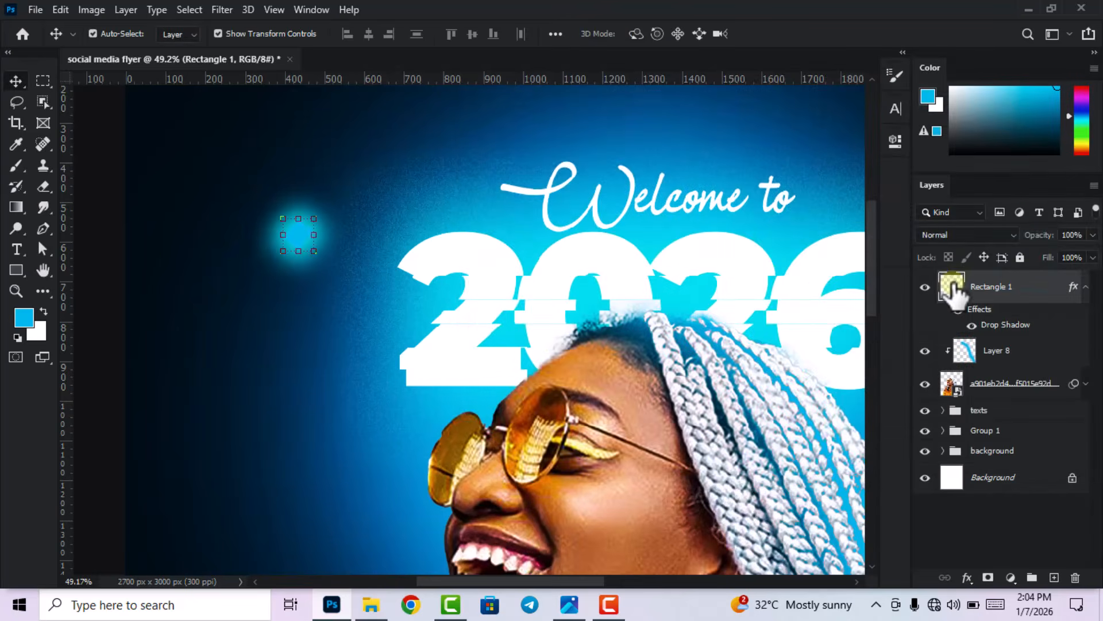
Shift the small rectangle's blue fill slightly towards cyan and accept the new colour
double_click(951, 286)
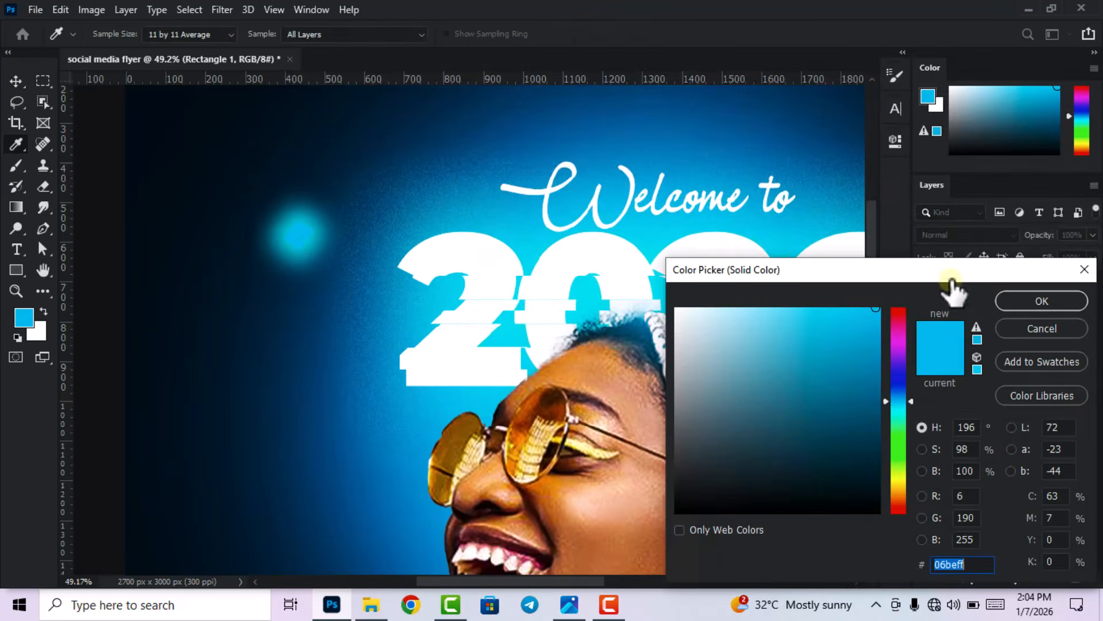
left_click(898, 407)
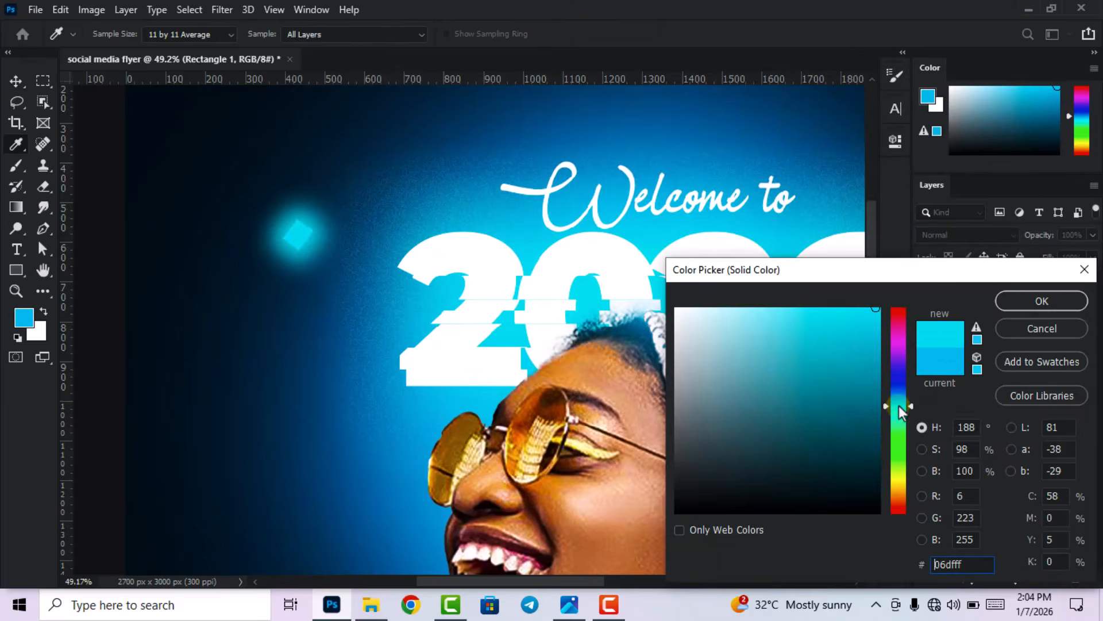
left_click(901, 402)
left_click(1037, 302)
scroll(705, 318, "down", 10)
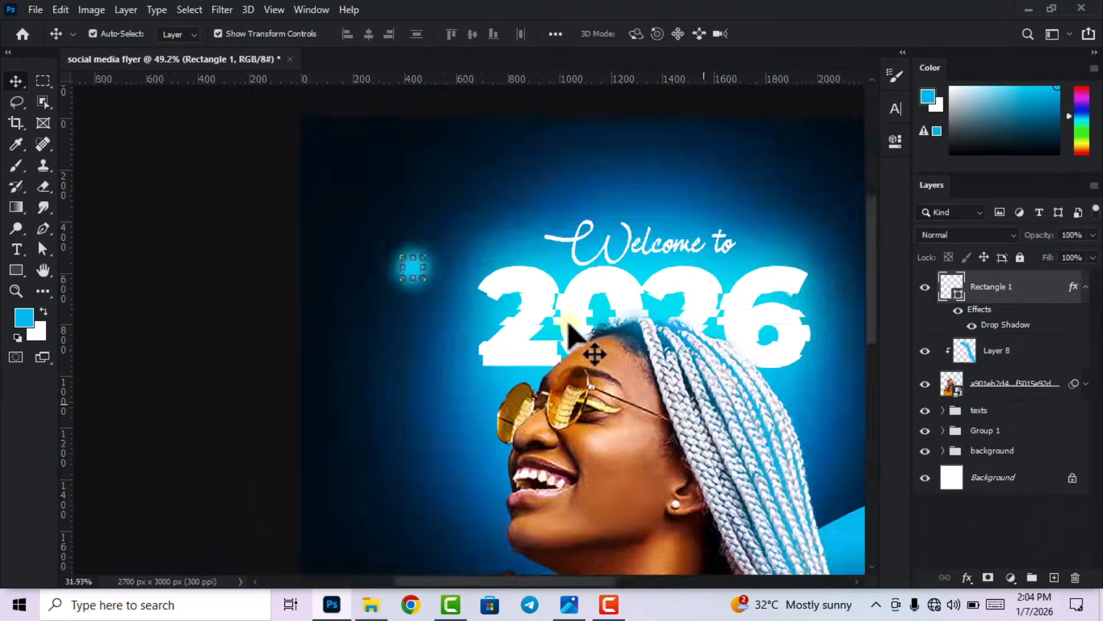
scroll(628, 327, "up", 5)
scroll(477, 260, "up", 2)
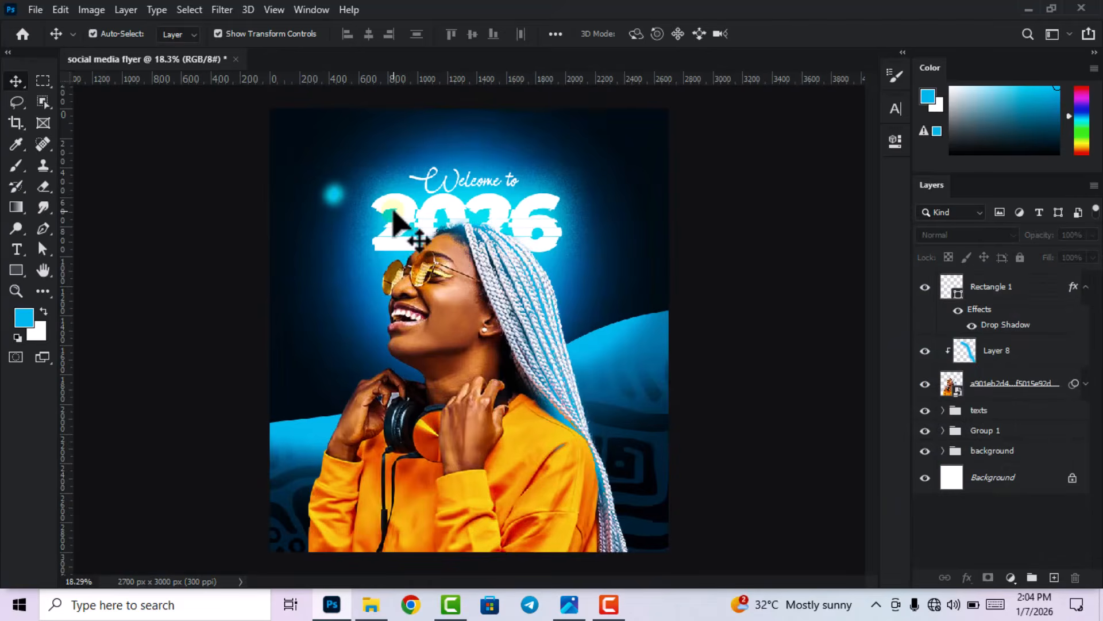
Duplicate the small glowing rectangle and place the copy at the edge of the portrait's sleeve near the wave
left_click(335, 196)
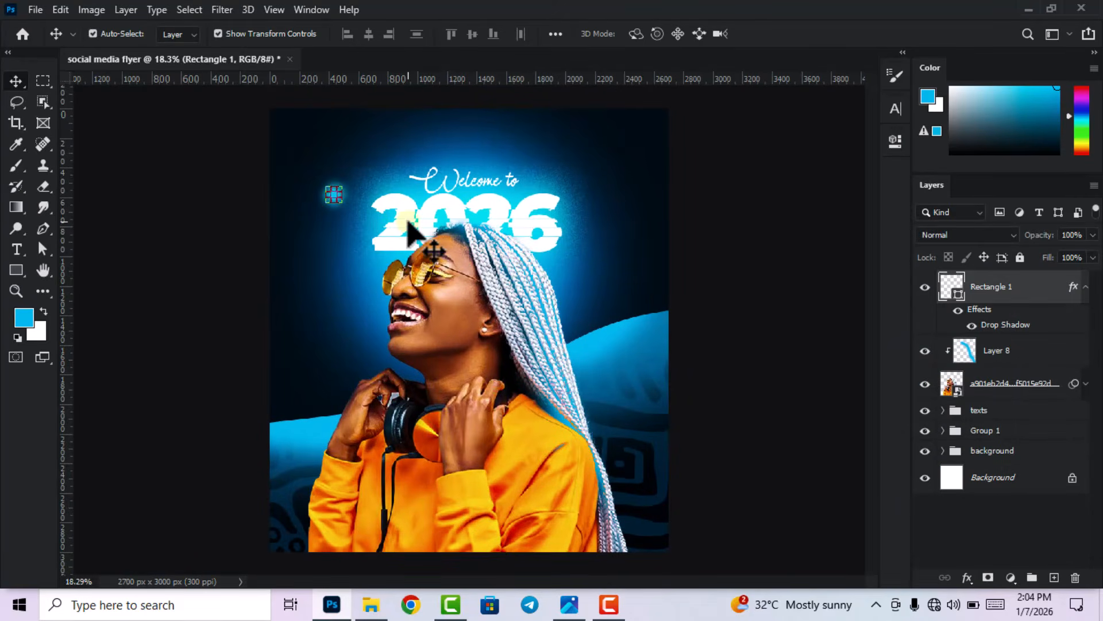
key("ctrl+j")
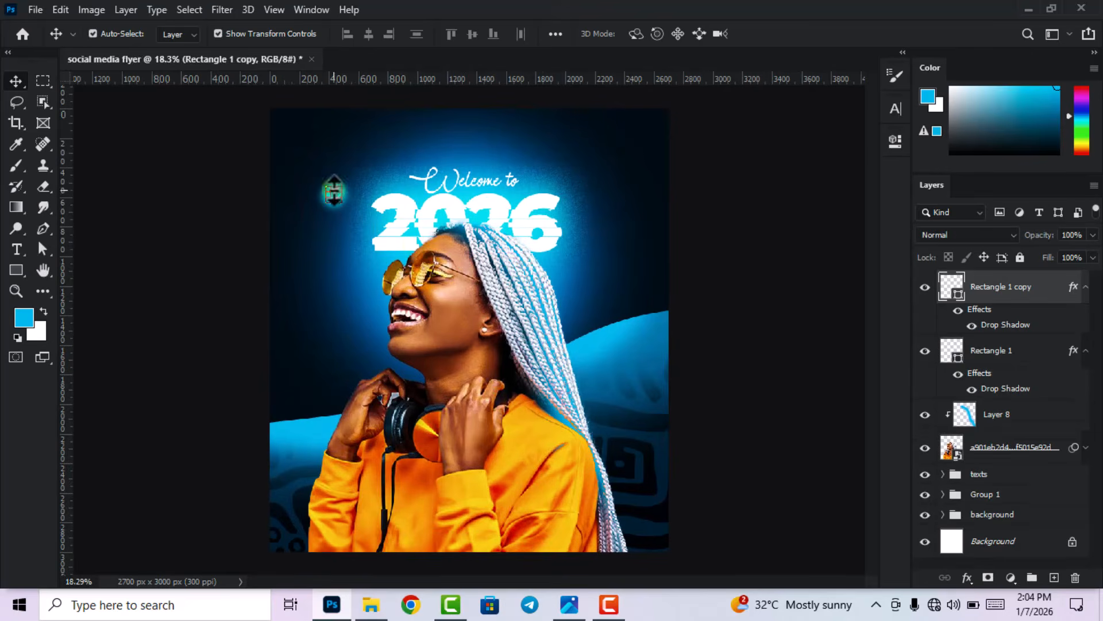
scroll(327, 187, "up", 2)
scroll(331, 190, "up", 2)
left_click_drag(310, 172, 326, 438)
scroll(356, 374, "down", 2)
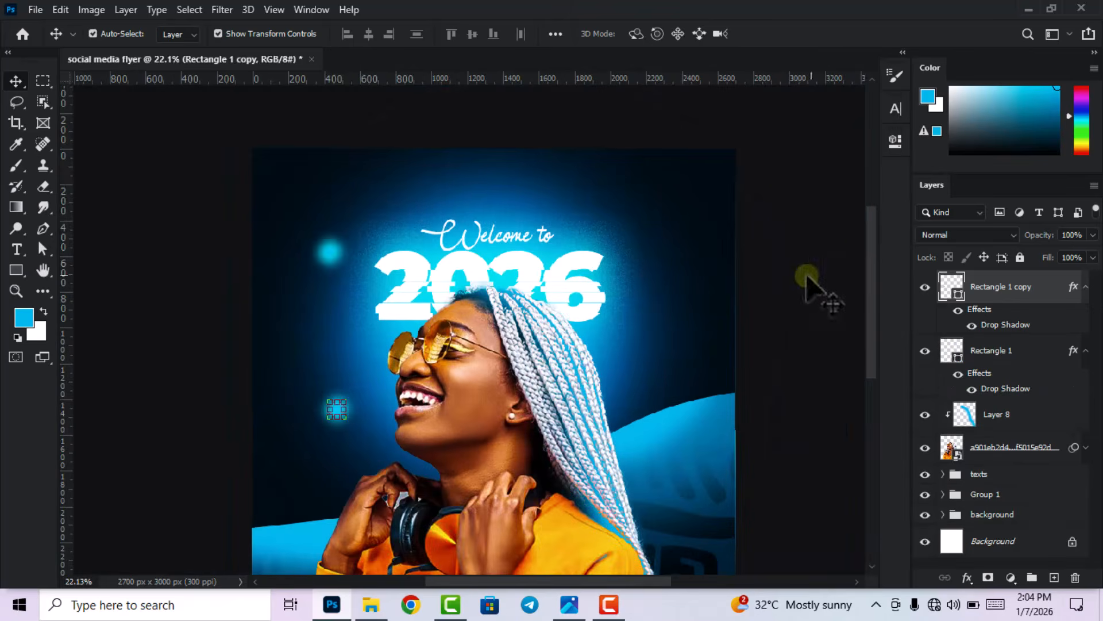
scroll(864, 251, "down", 4)
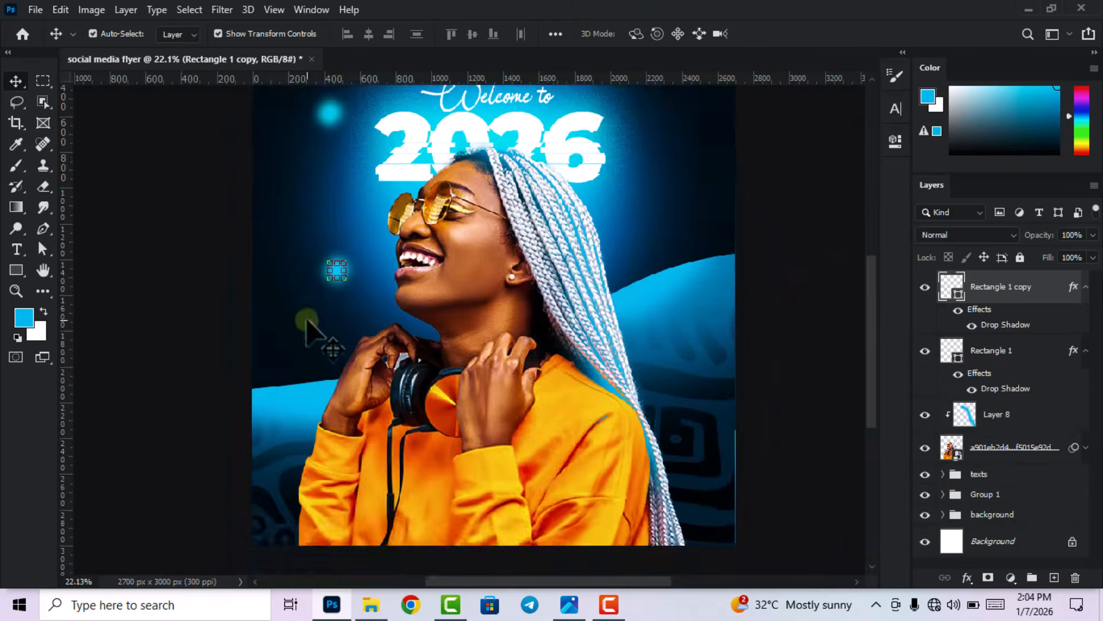
scroll(338, 265, "up", 1)
scroll(342, 264, "up", 1)
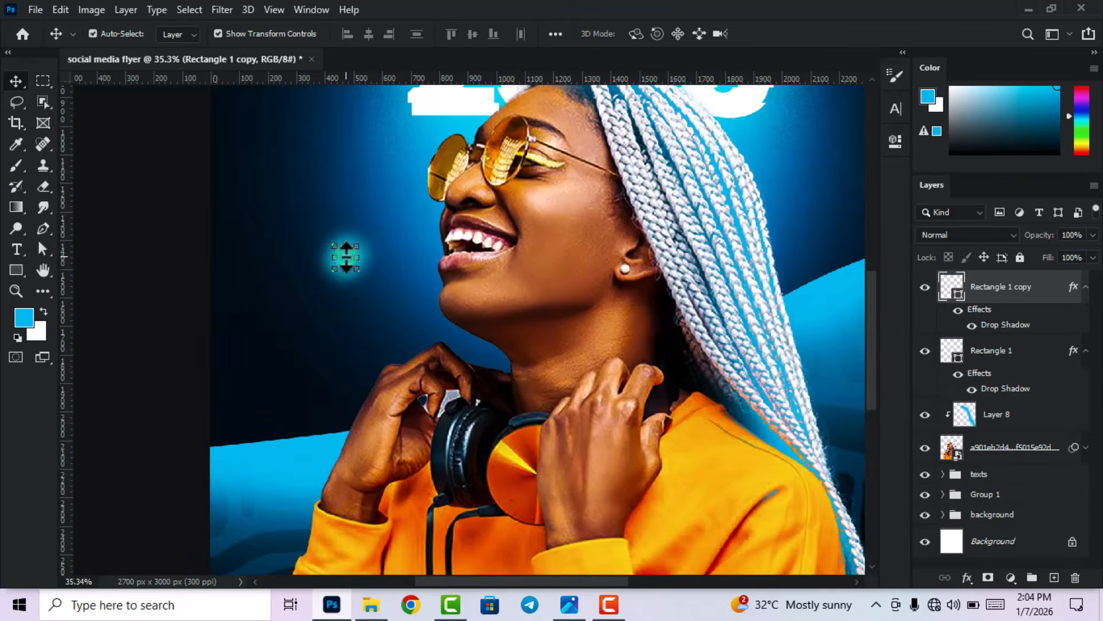
left_click_drag(346, 260, 309, 539)
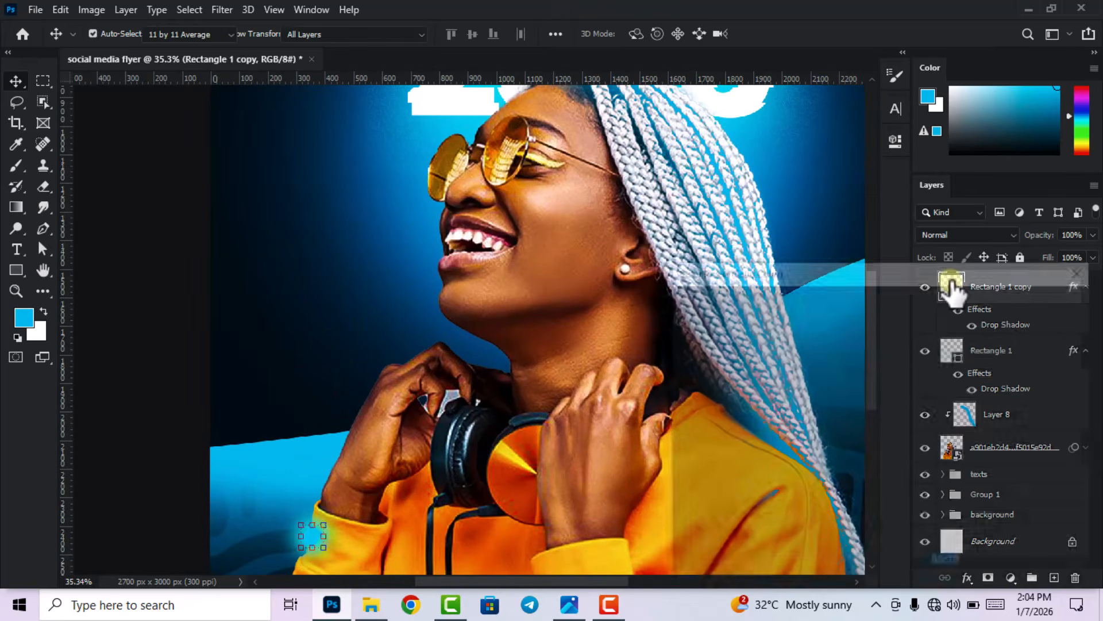
Recolour the duplicated rectangle on the sleeve to a fully saturated golden yellow
left_click(477, 554)
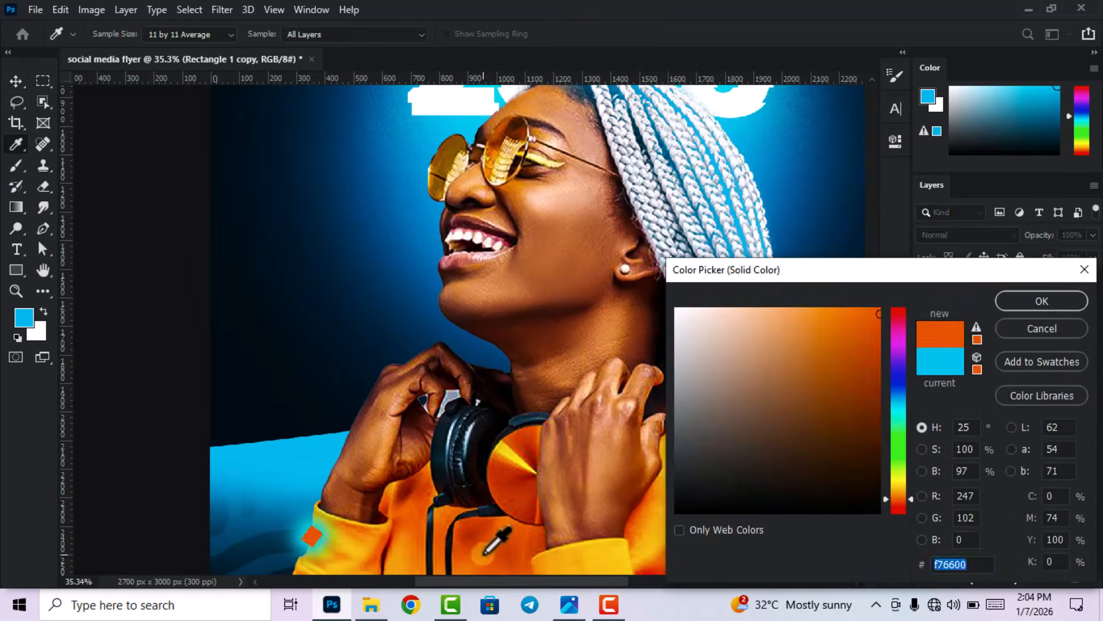
left_click_drag(899, 490, 898, 483)
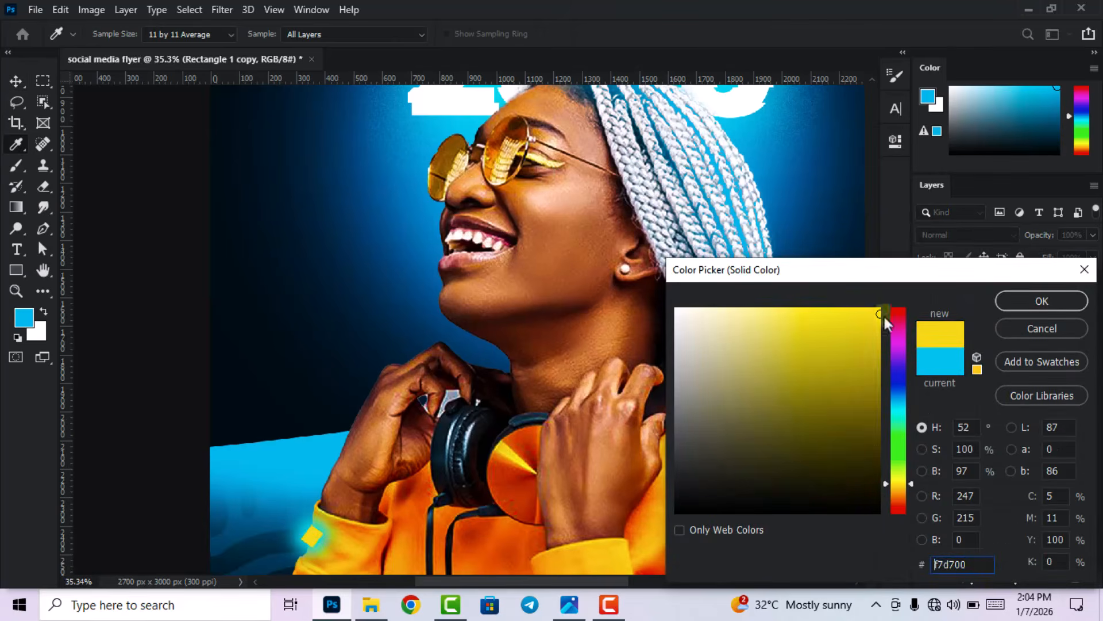
left_click(893, 307)
left_click(901, 485)
left_click(1022, 301)
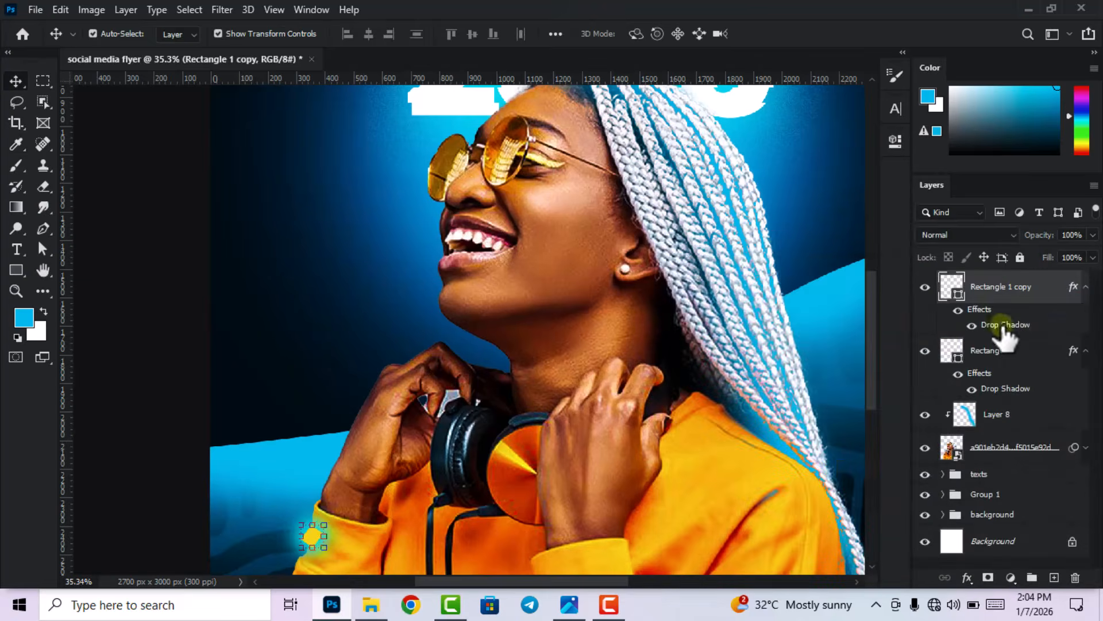
Change the duplicated rectangle's drop shadow colour to yellow #ffe400 and apply the layer style
double_click(1000, 325)
left_click(852, 148)
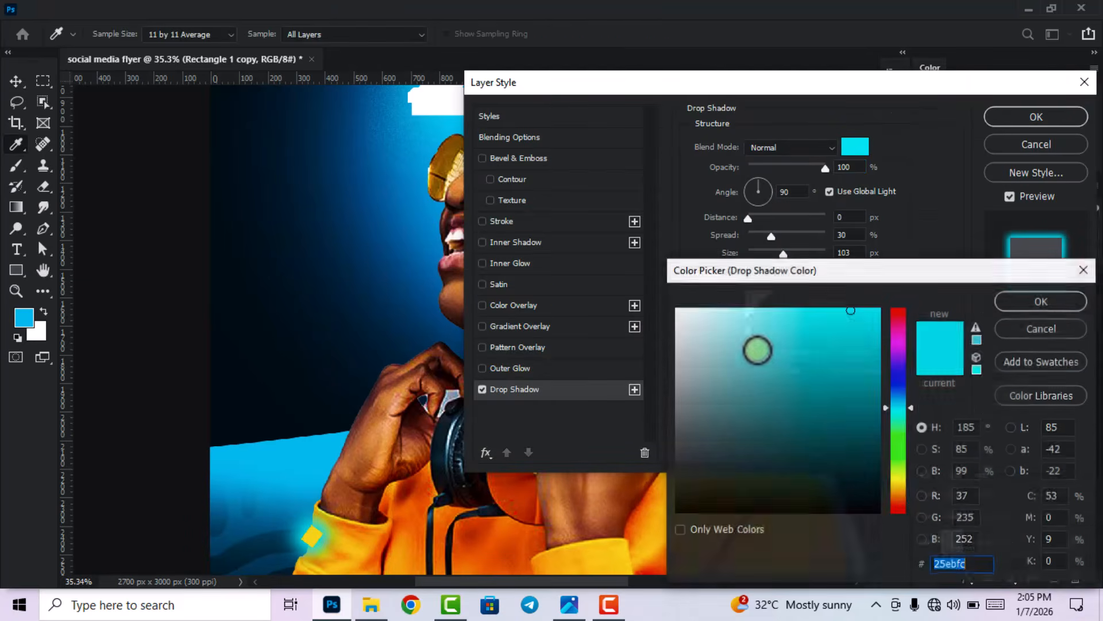
left_click(901, 482)
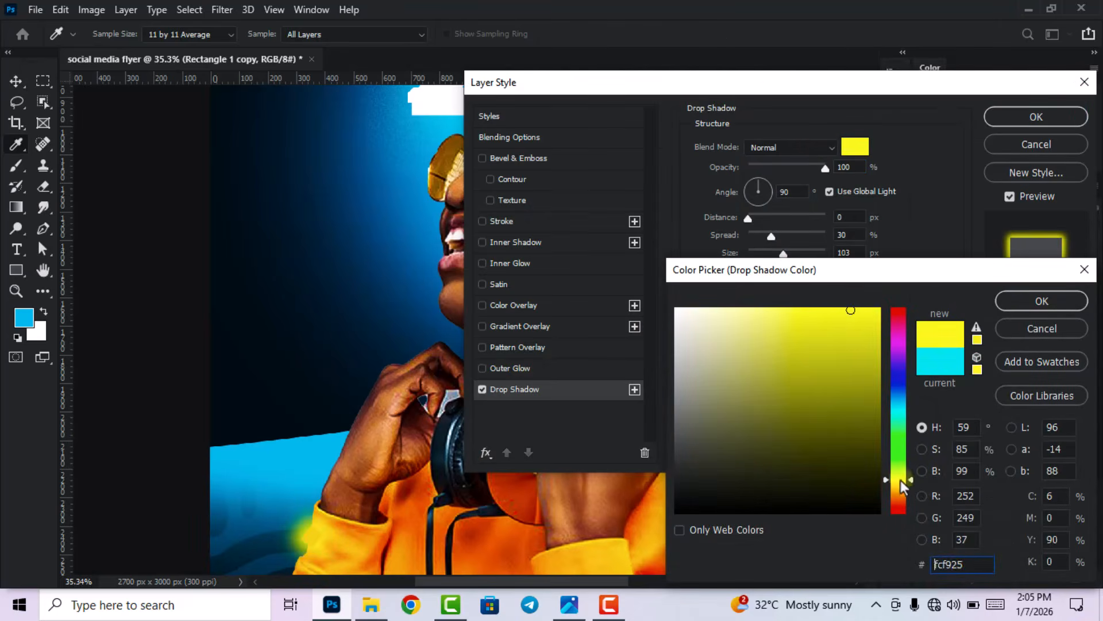
mouse_move(868, 379)
left_mouse_down()
mouse_move(858, 325)
mouse_move(880, 308)
left_mouse_up()
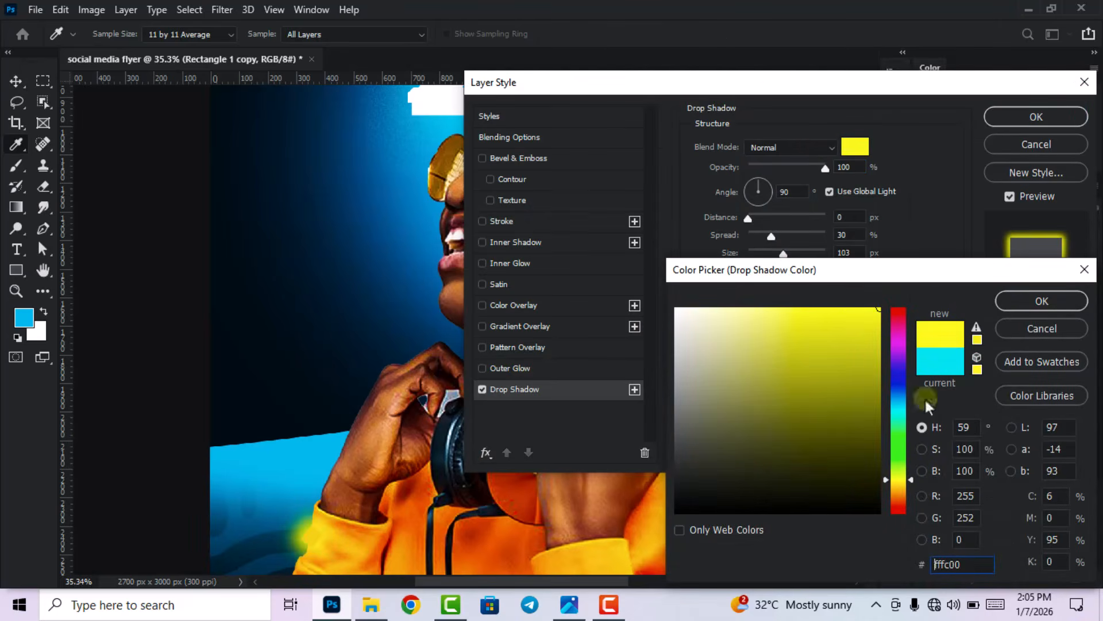
left_click(898, 483)
left_click(1012, 301)
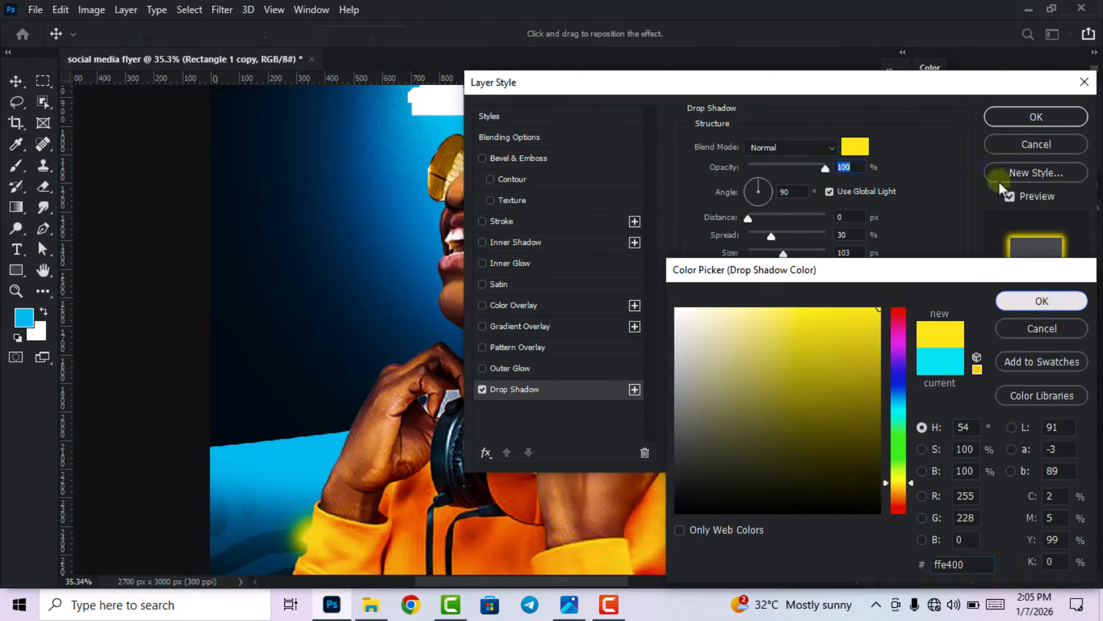
left_click(1020, 118)
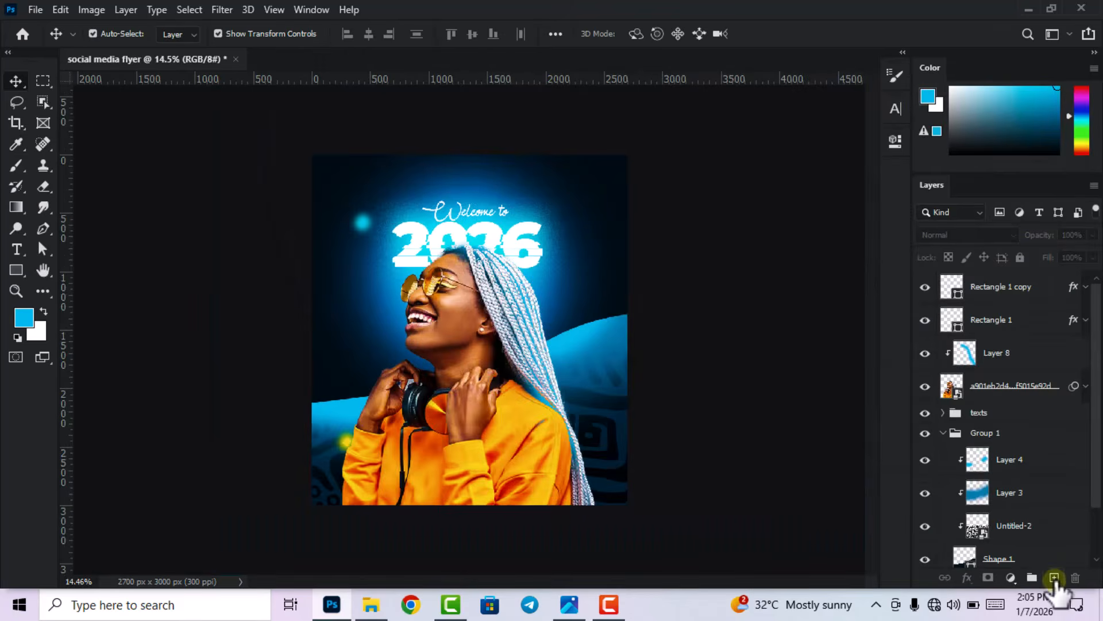
Add a new top layer and set the foreground colour to dark navy #010f18 sampled from the flyer's background
left_click(1054, 577)
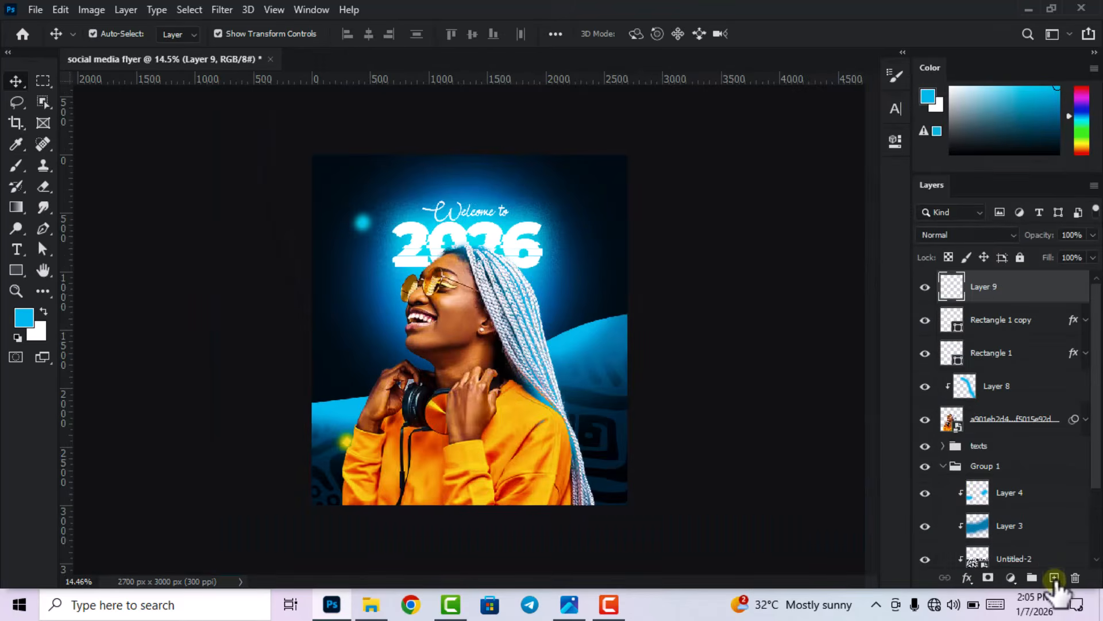
left_click(25, 328)
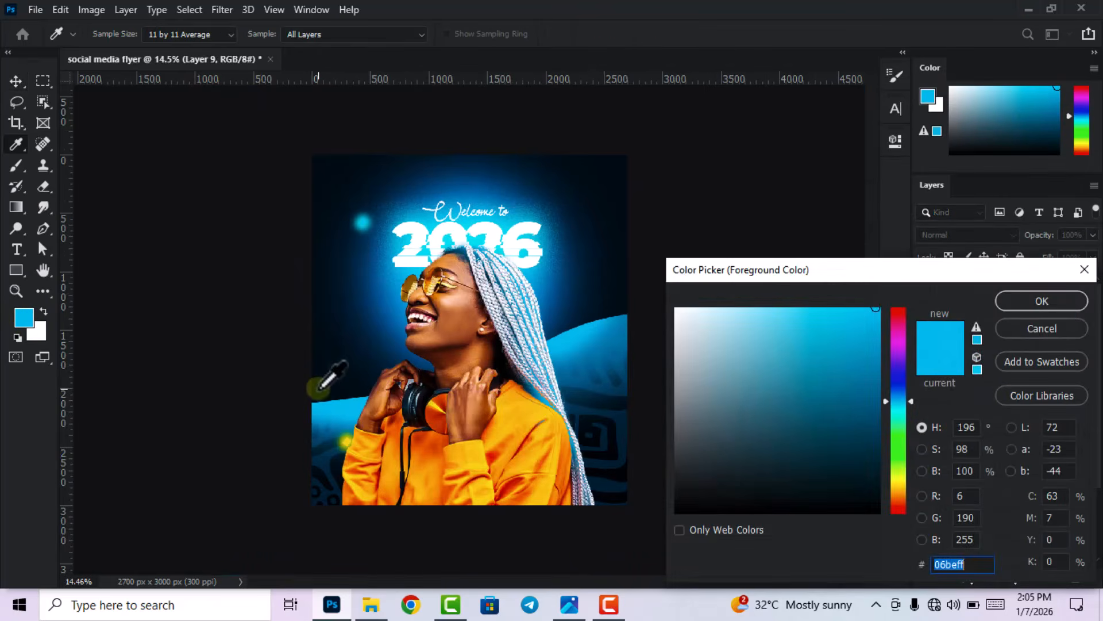
left_click(320, 390)
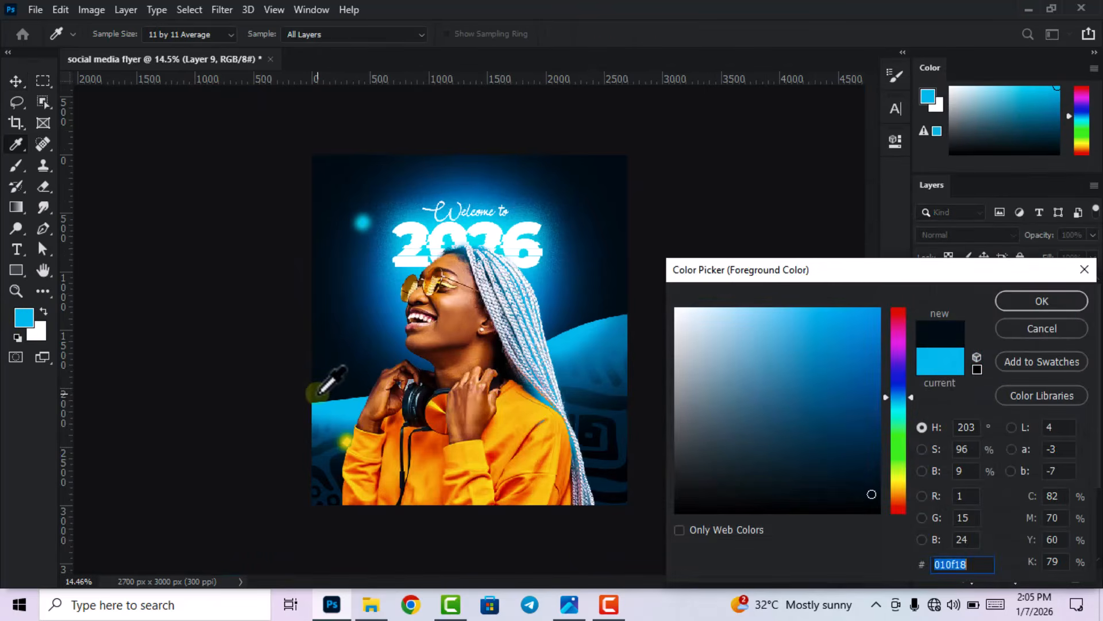
left_click(1040, 301)
key("v")
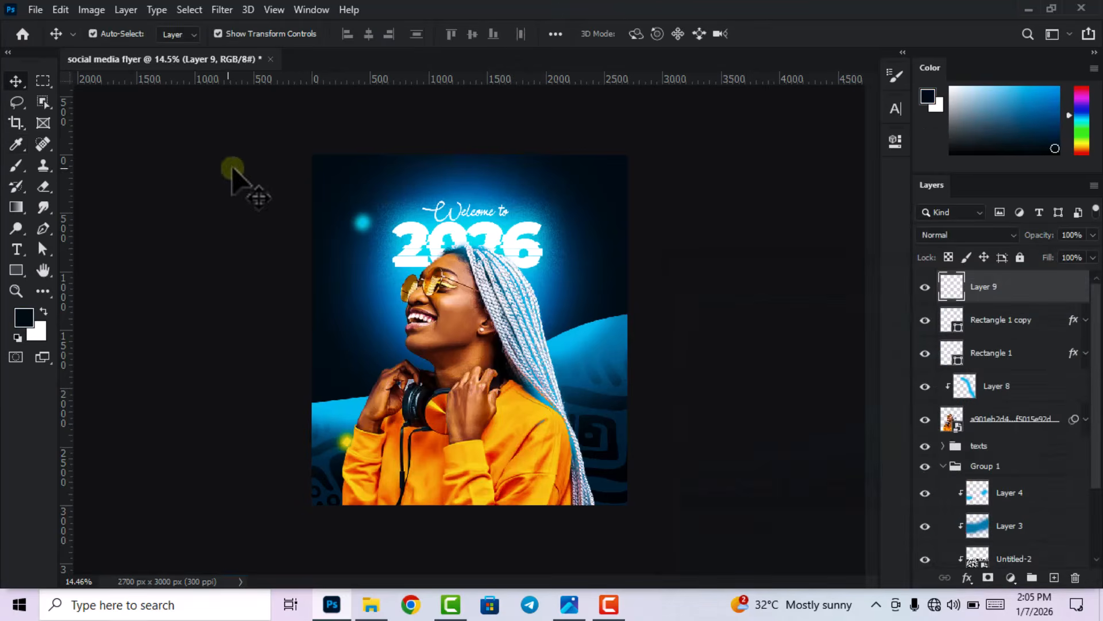
Paint a dark fade along the flyer's bottom edge with a Soft Round brush of 2165 px and 0% hardness
left_click(16, 165)
right_click(468, 365)
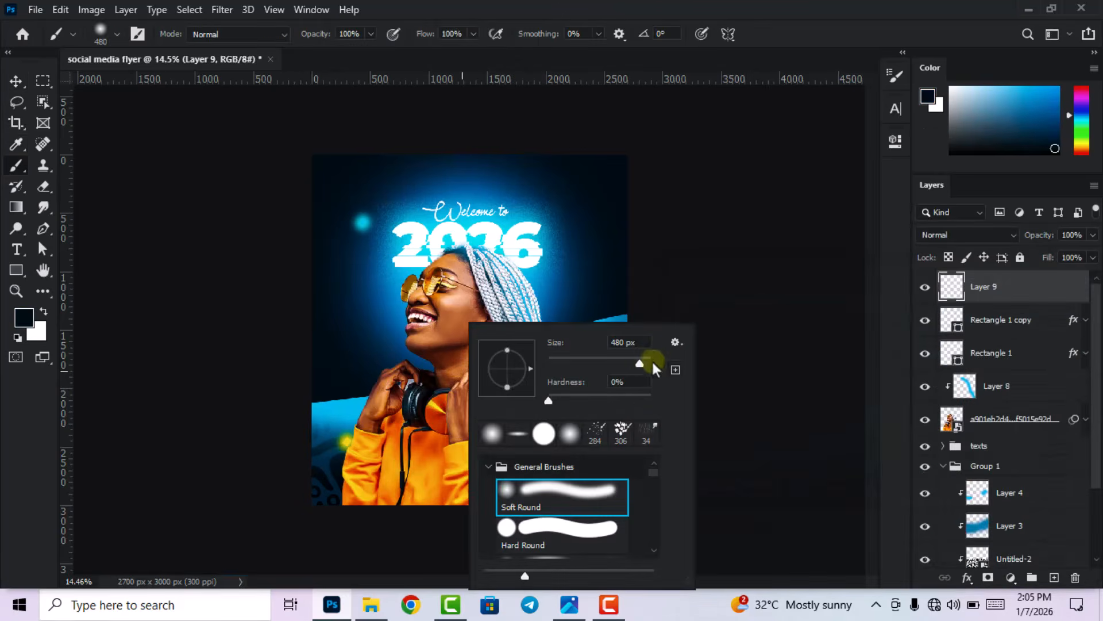
left_click(644, 362)
left_click(692, 18)
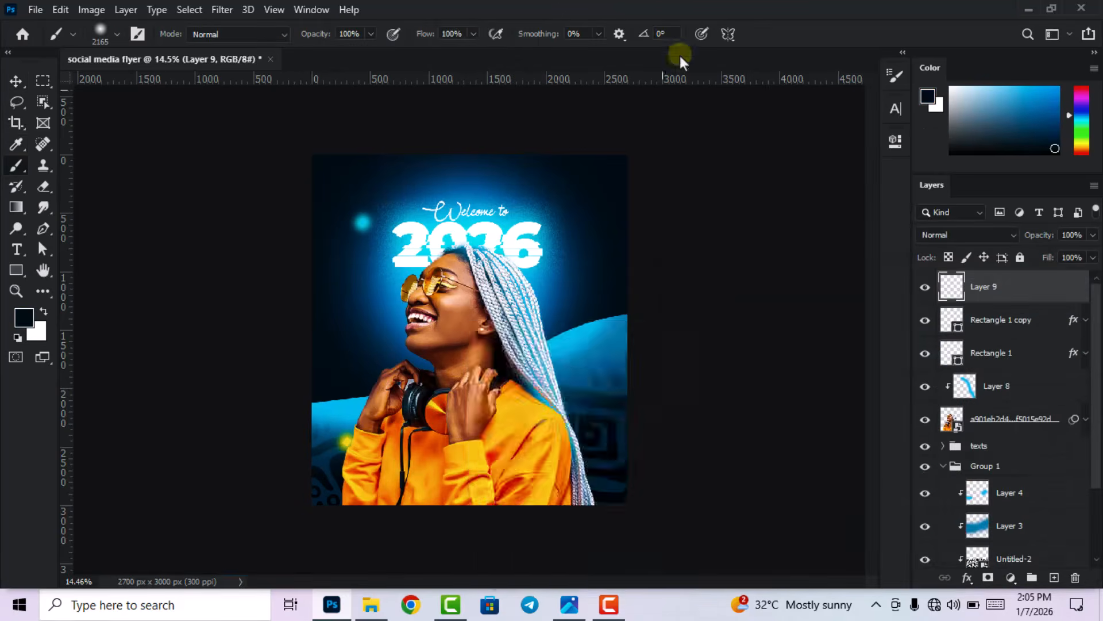
scroll(594, 179, "down", 4)
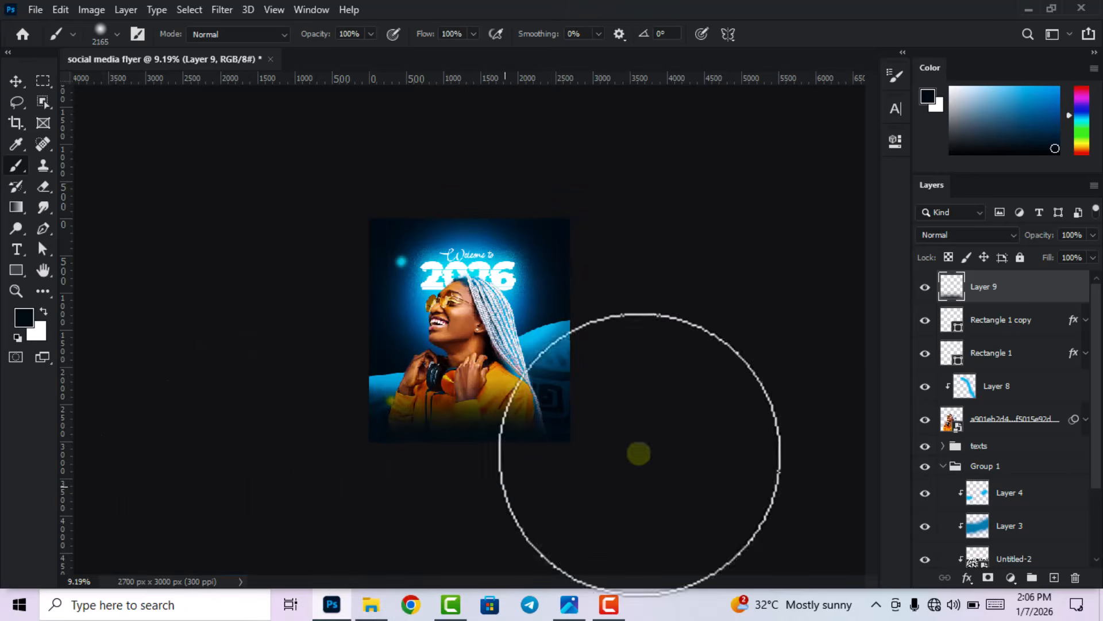
Shift the dark fade slightly lower and place its layer, Layer 9, beneath both small rectangle layers
left_click(16, 82)
scroll(391, 335, "up", 3)
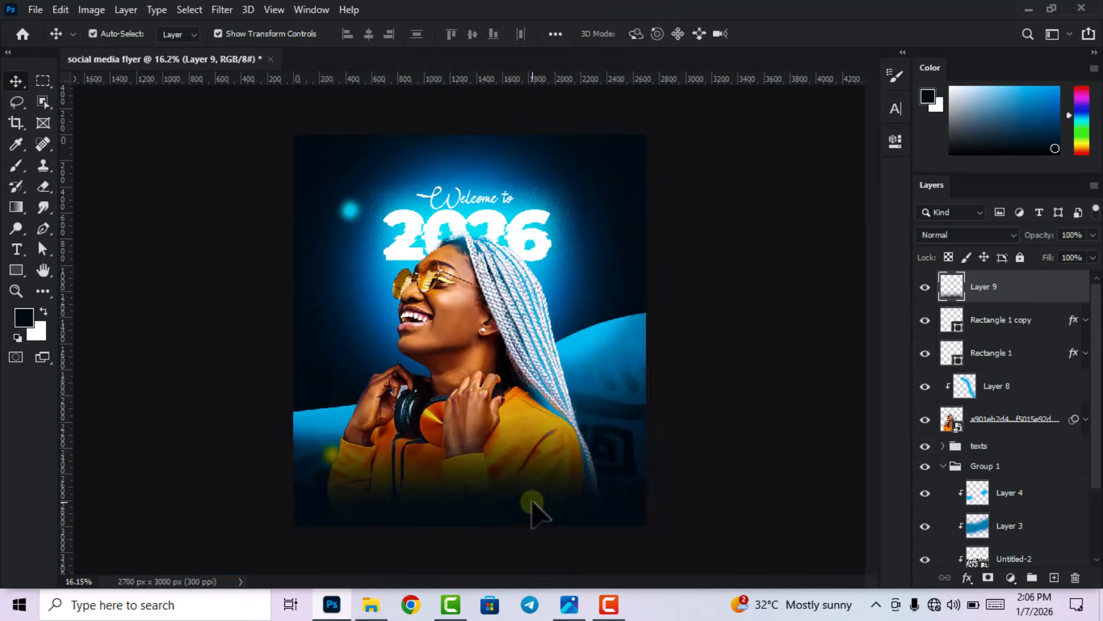
left_click_drag(534, 503, 545, 523)
left_click(701, 339)
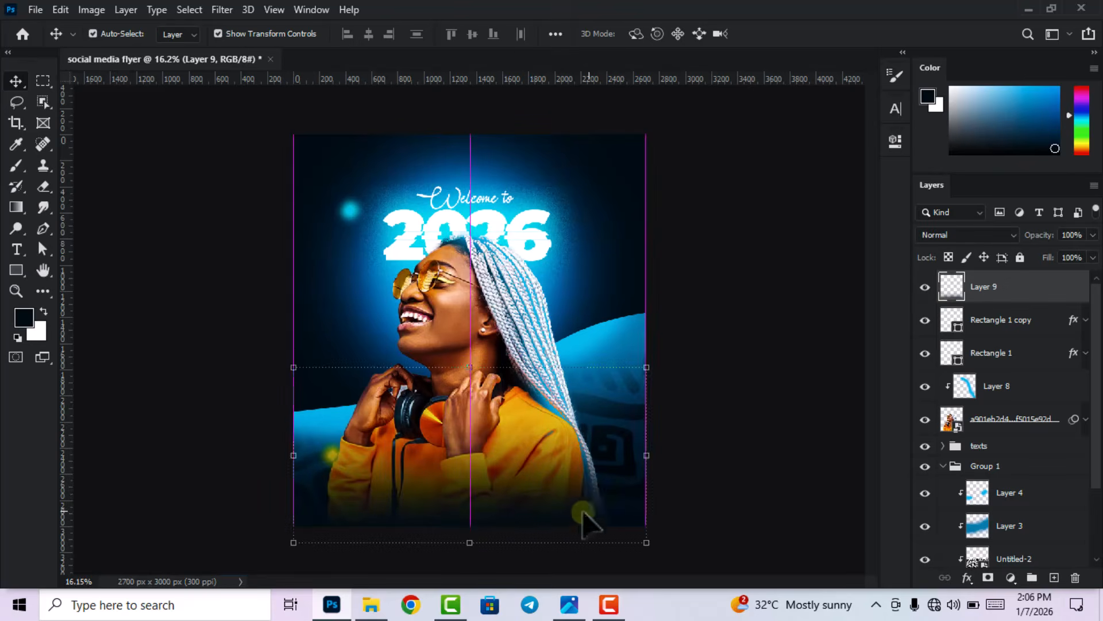
left_click(695, 399)
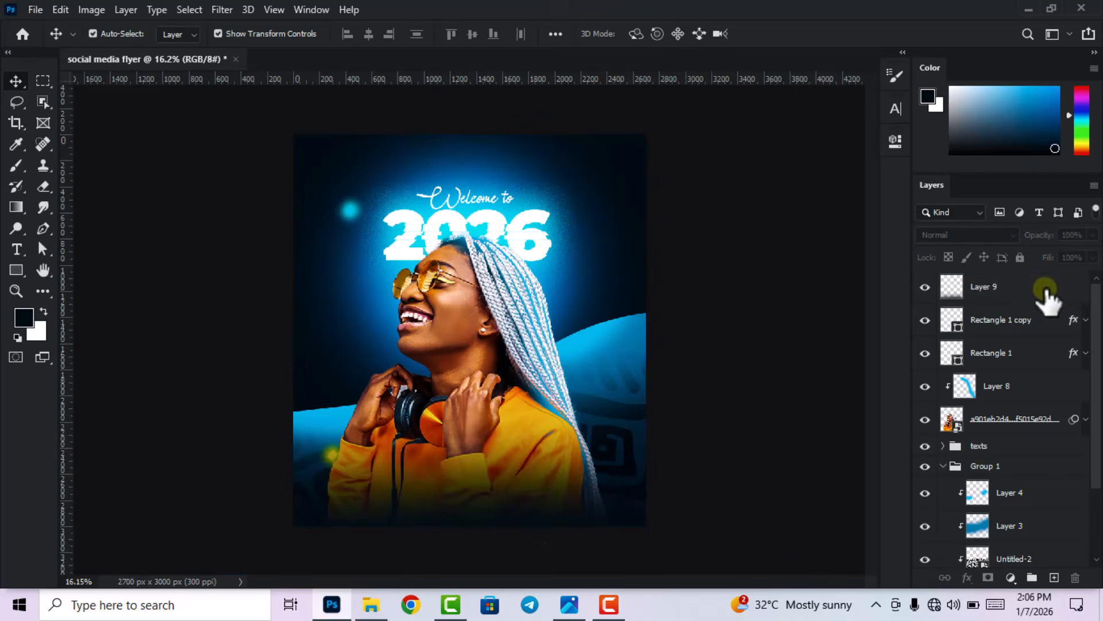
left_click_drag(1029, 299, 1040, 361)
left_click(551, 389)
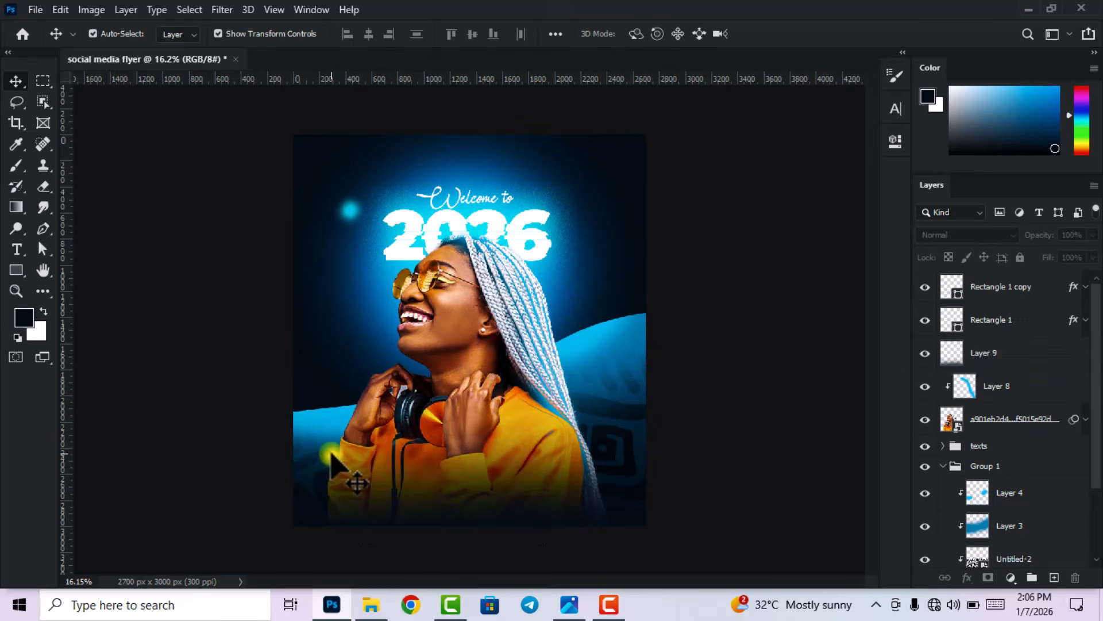
Group the portrait, its clipped rim-light layer, the dark fade and both small rectangle layers
scroll(934, 423, "down", 1)
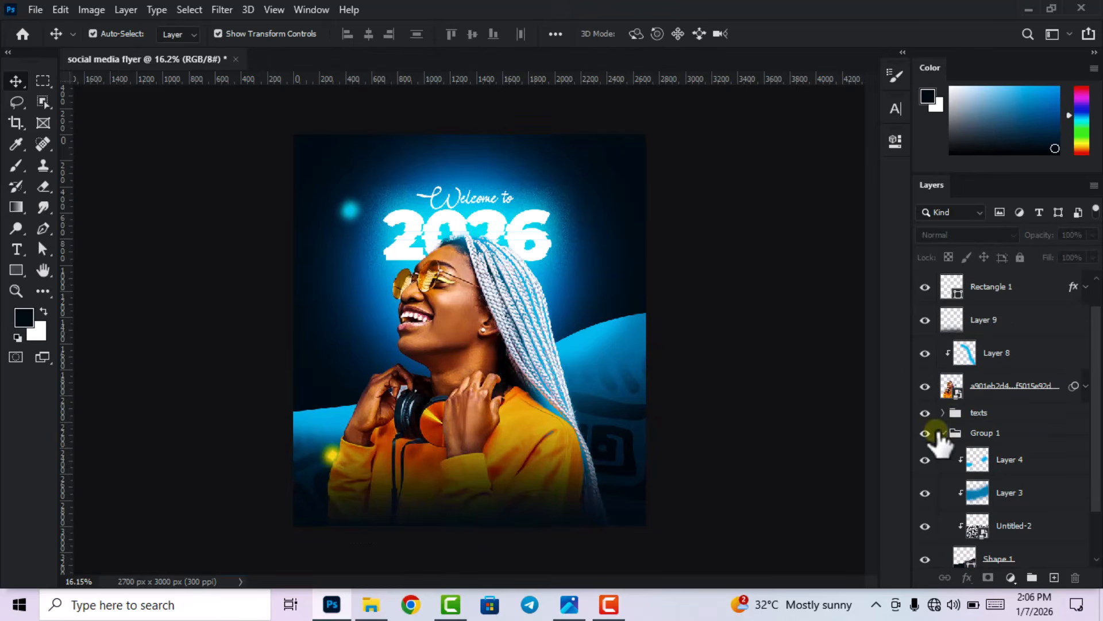
scroll(995, 414, "up", 1)
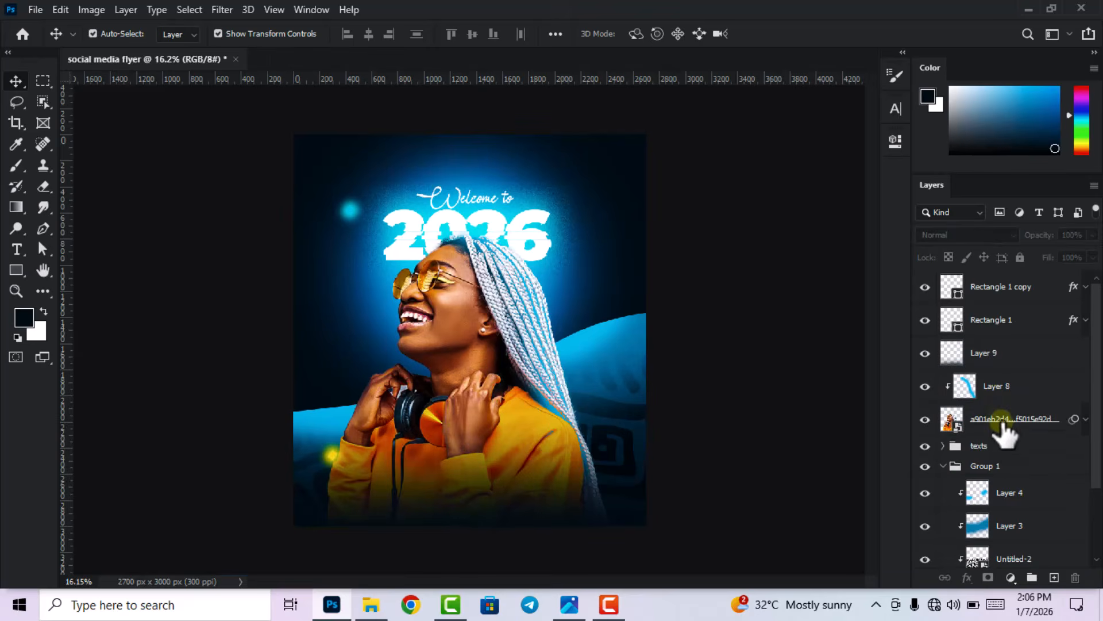
left_click(1001, 420)
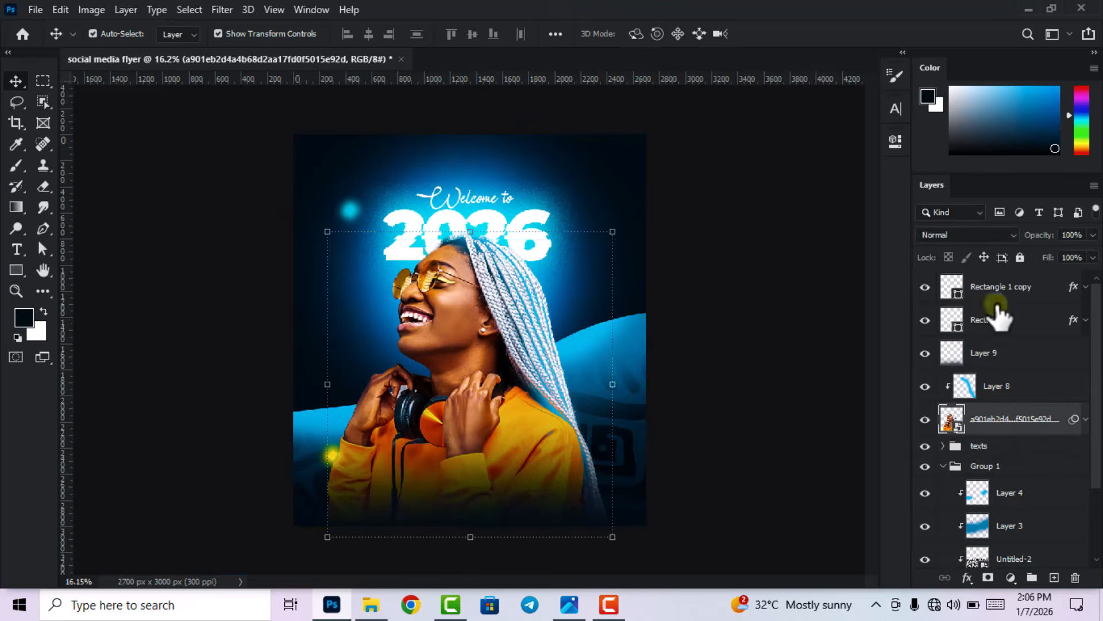
left_click(1003, 286, "shift")
left_click_drag(1046, 426, 1032, 577)
Check the wave with Layer 4 hidden and shown, and set that layer's blend mode to Screen
scroll(742, 293, "up", 1)
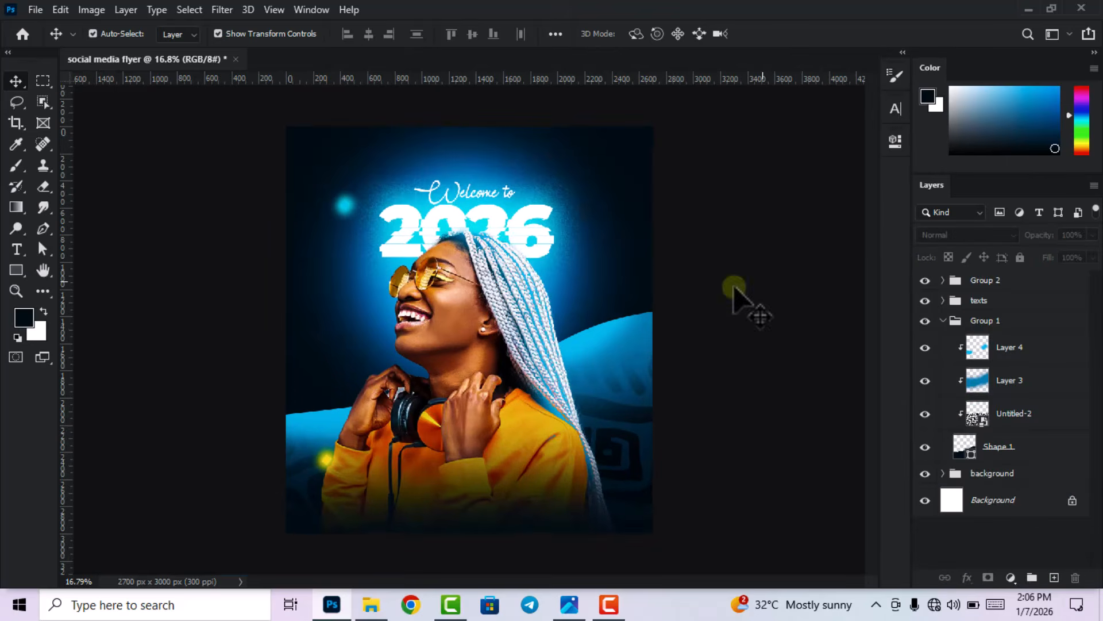
left_click(594, 339)
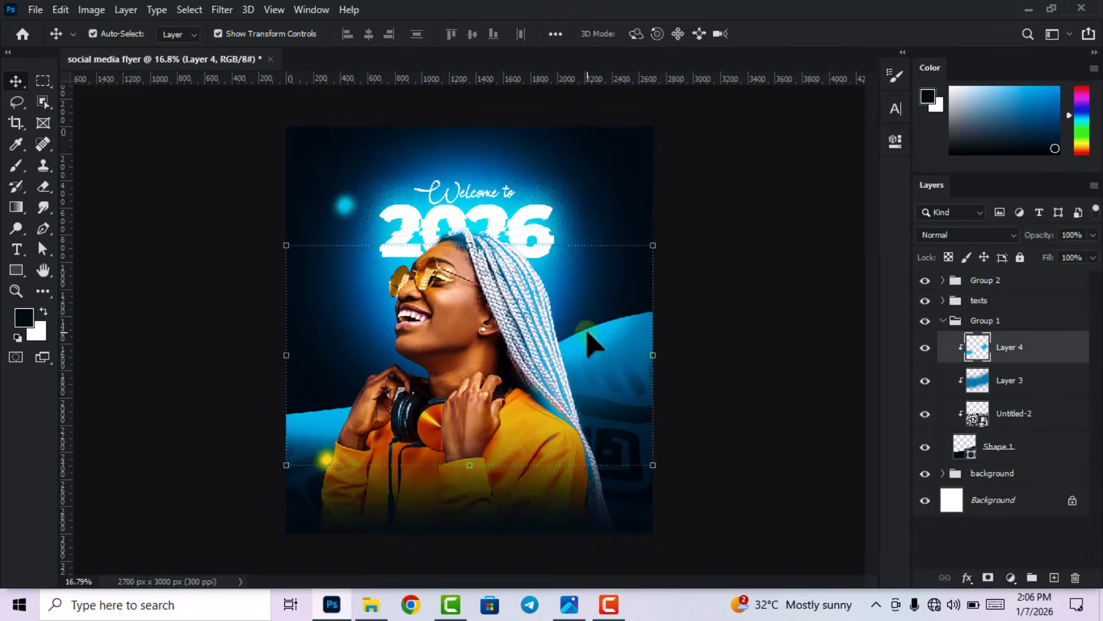
left_click(925, 347)
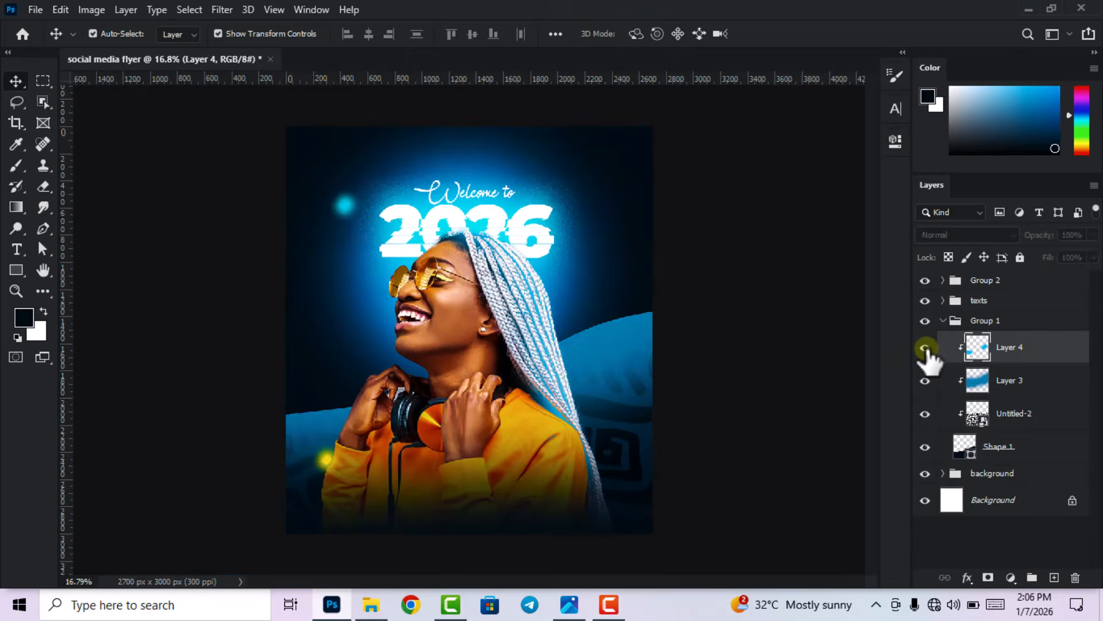
left_click(925, 348)
left_click(925, 348)
left_click(925, 347)
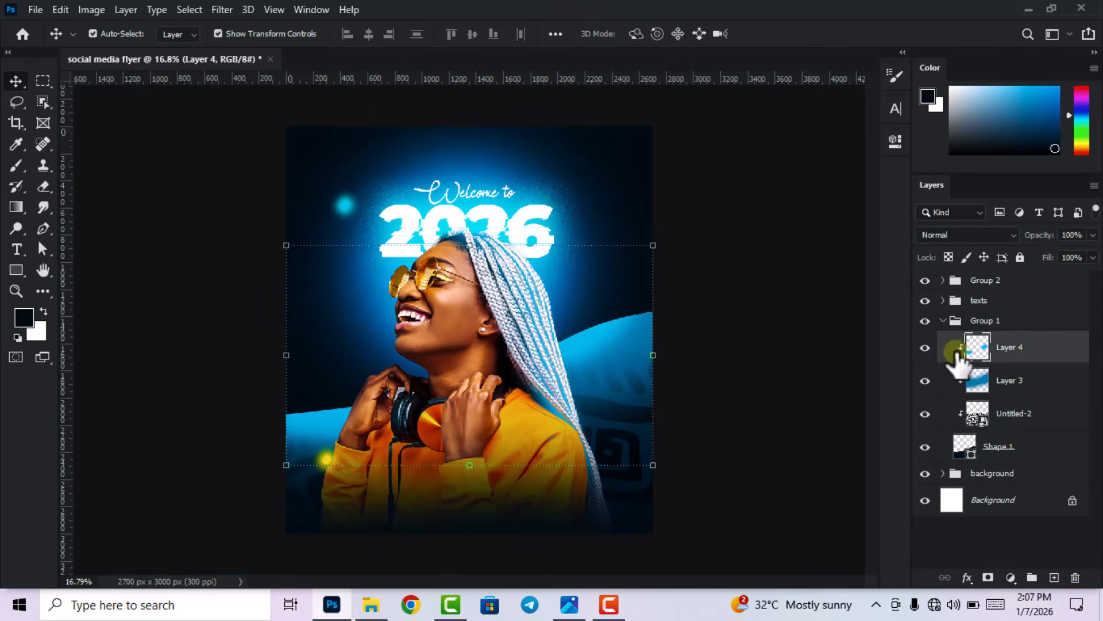
left_click(971, 233)
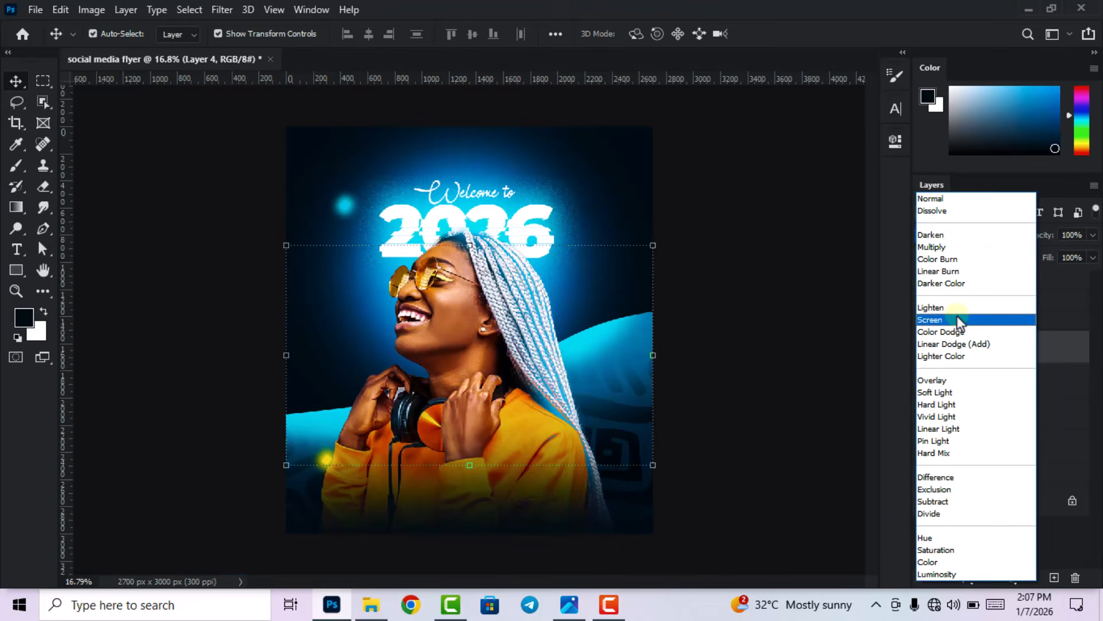
left_click(956, 319)
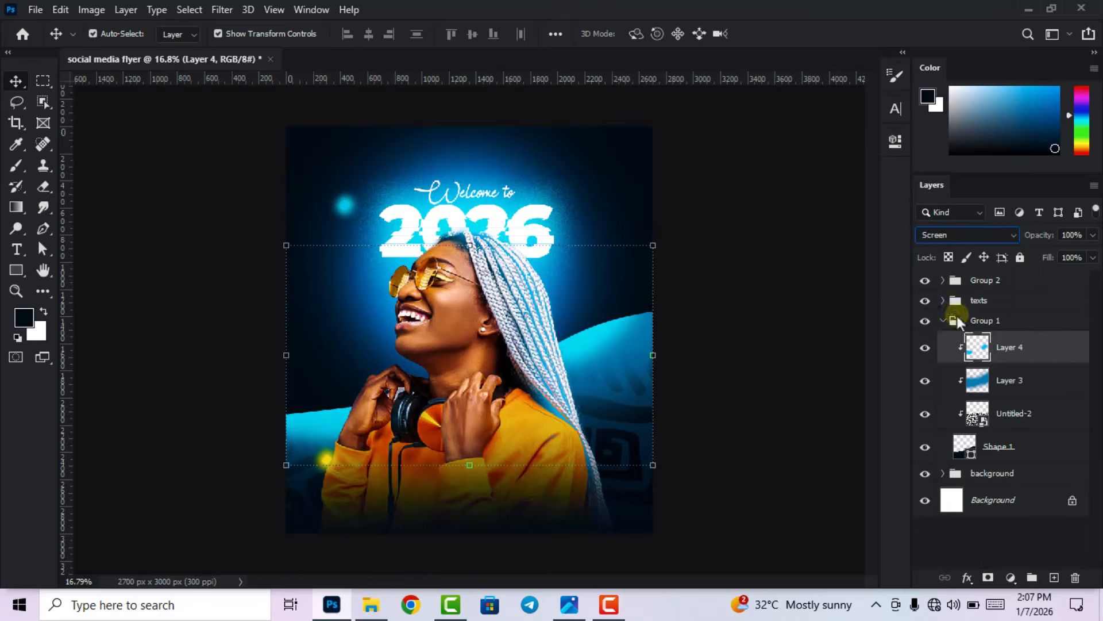
left_click(756, 305)
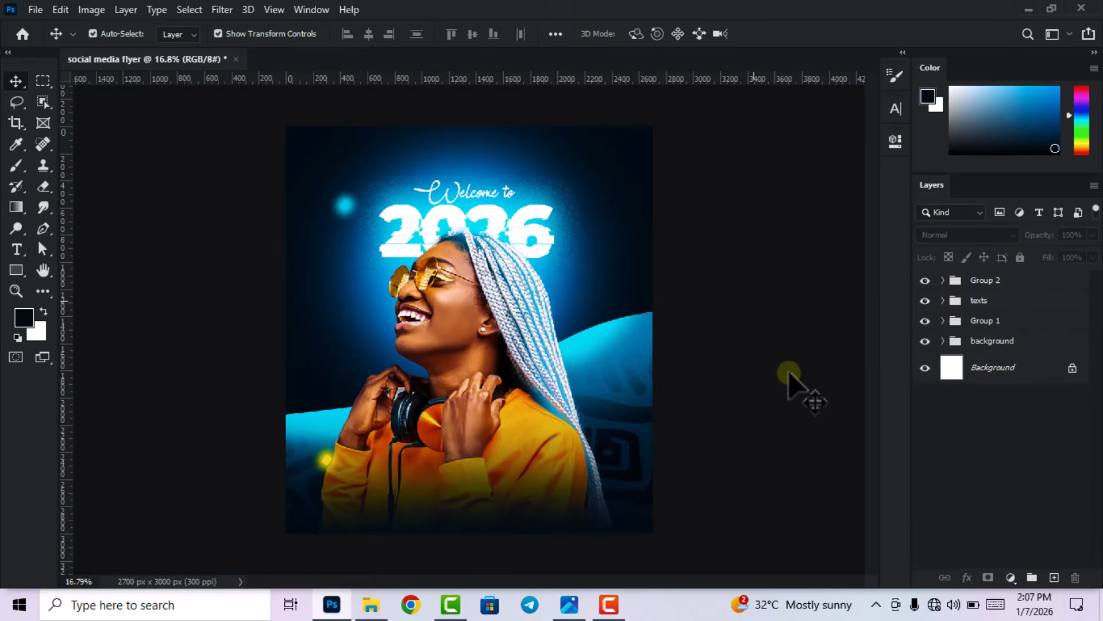